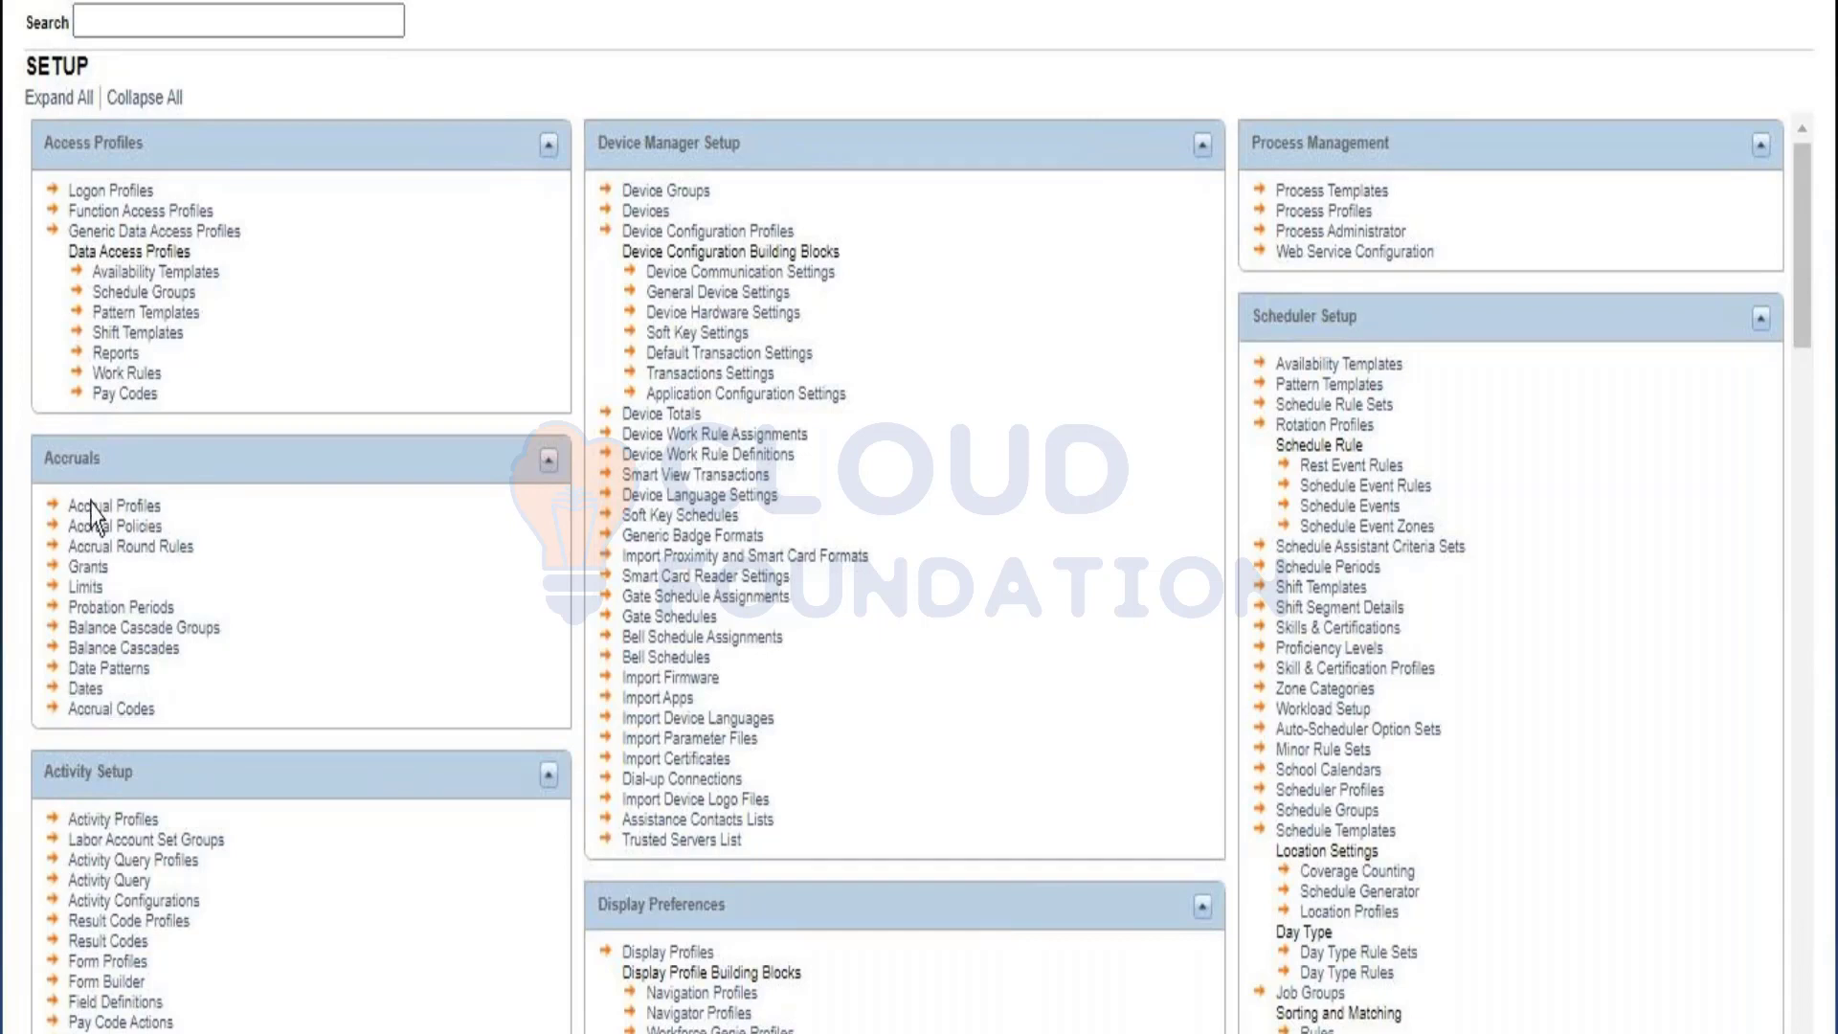
Open the Accrual Codes setup and view the Vacation code's definition, including its abbreviation.
click(123, 713)
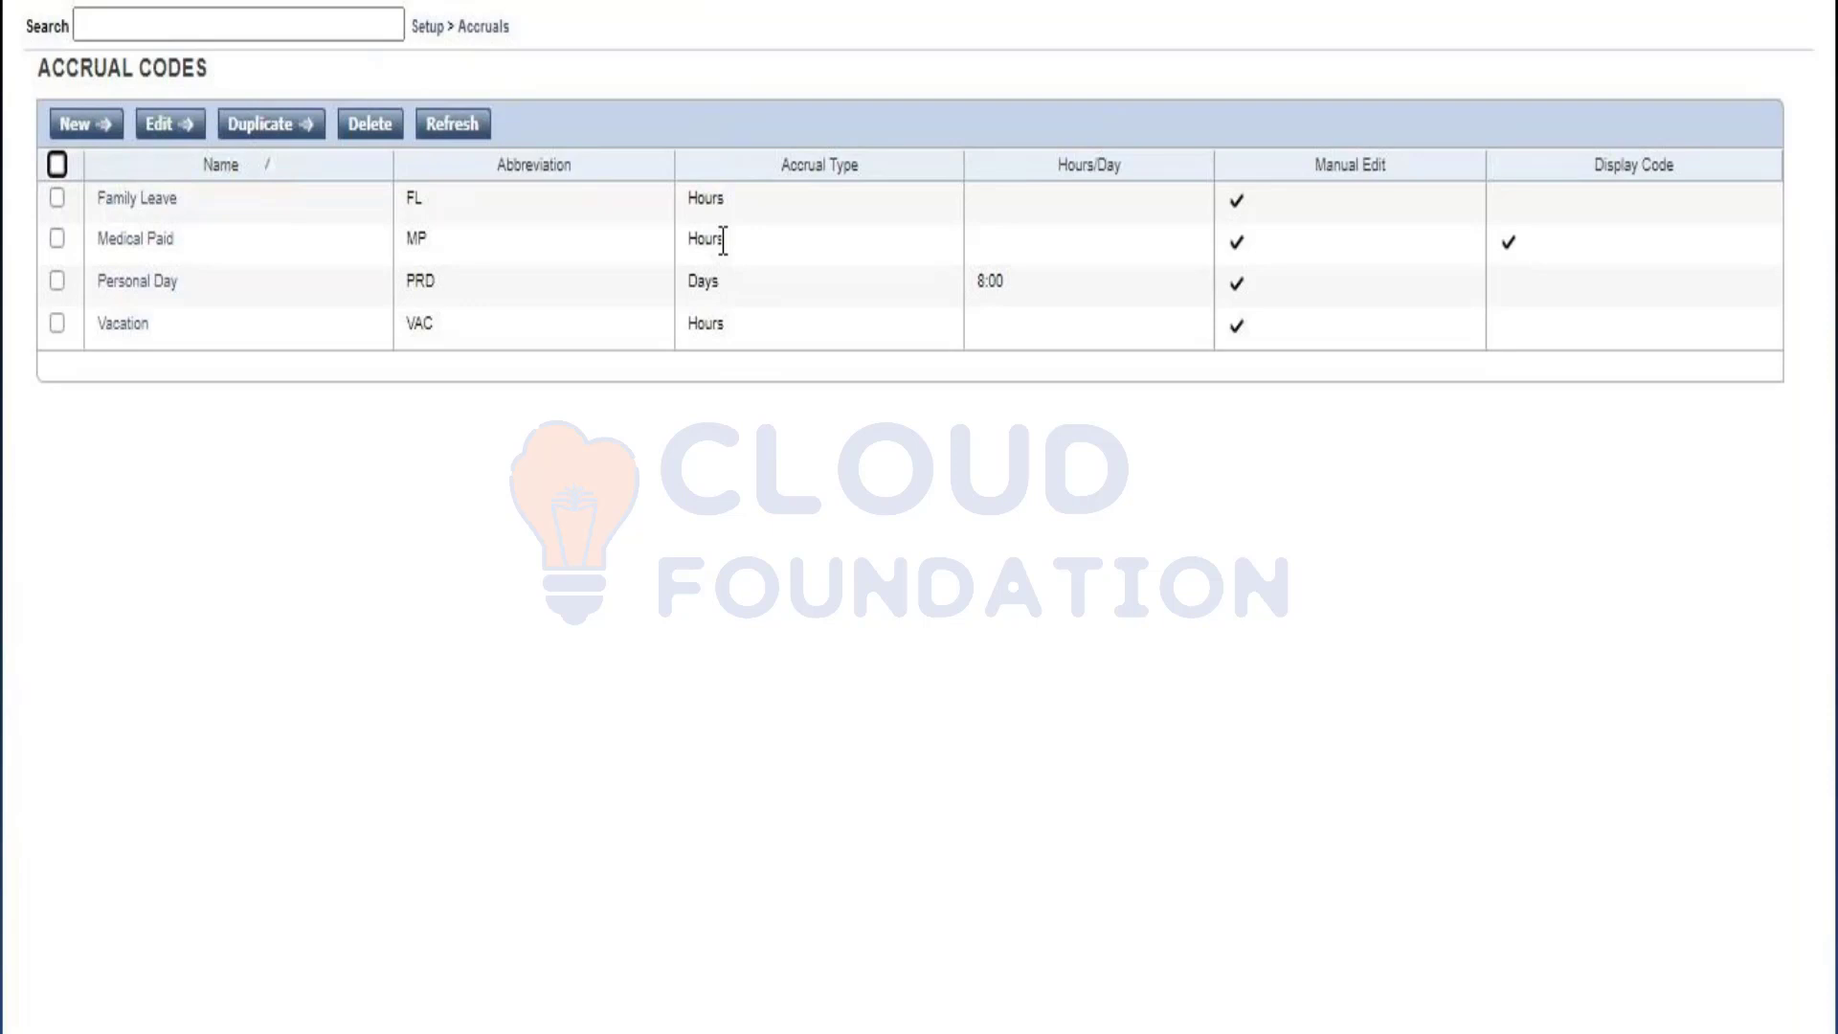
click(119, 325)
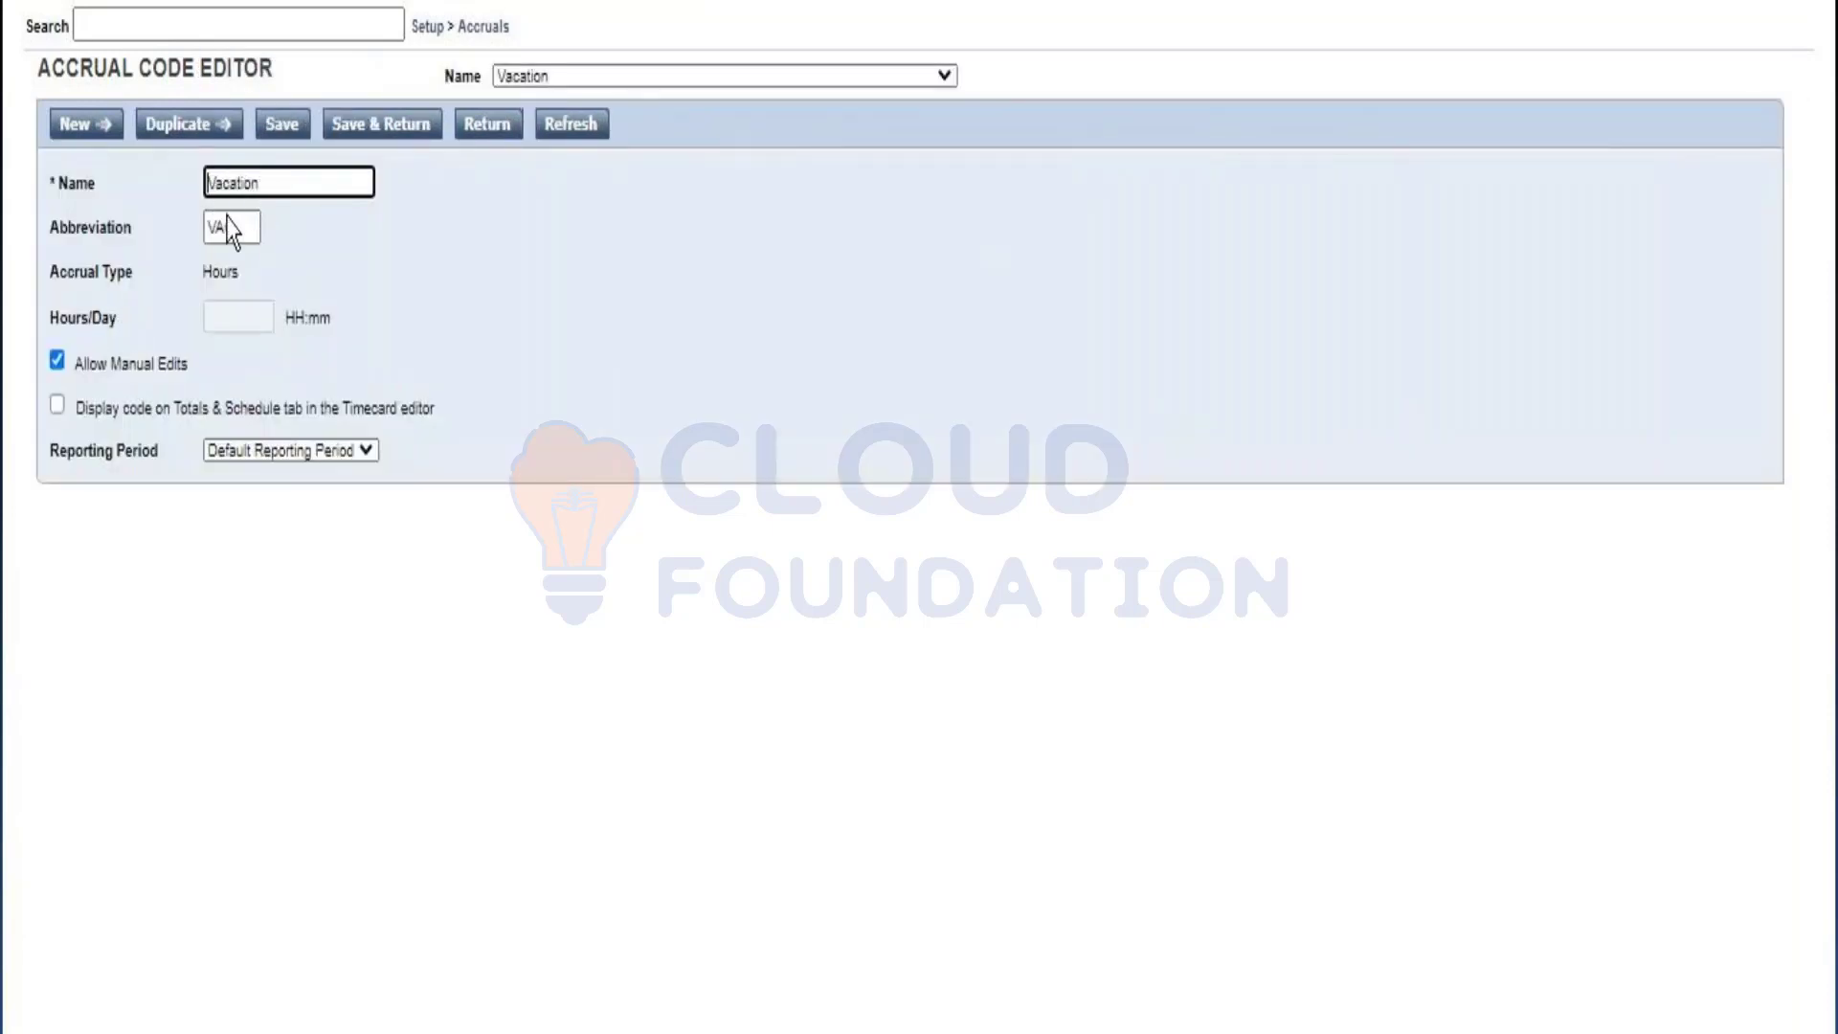
click(237, 228)
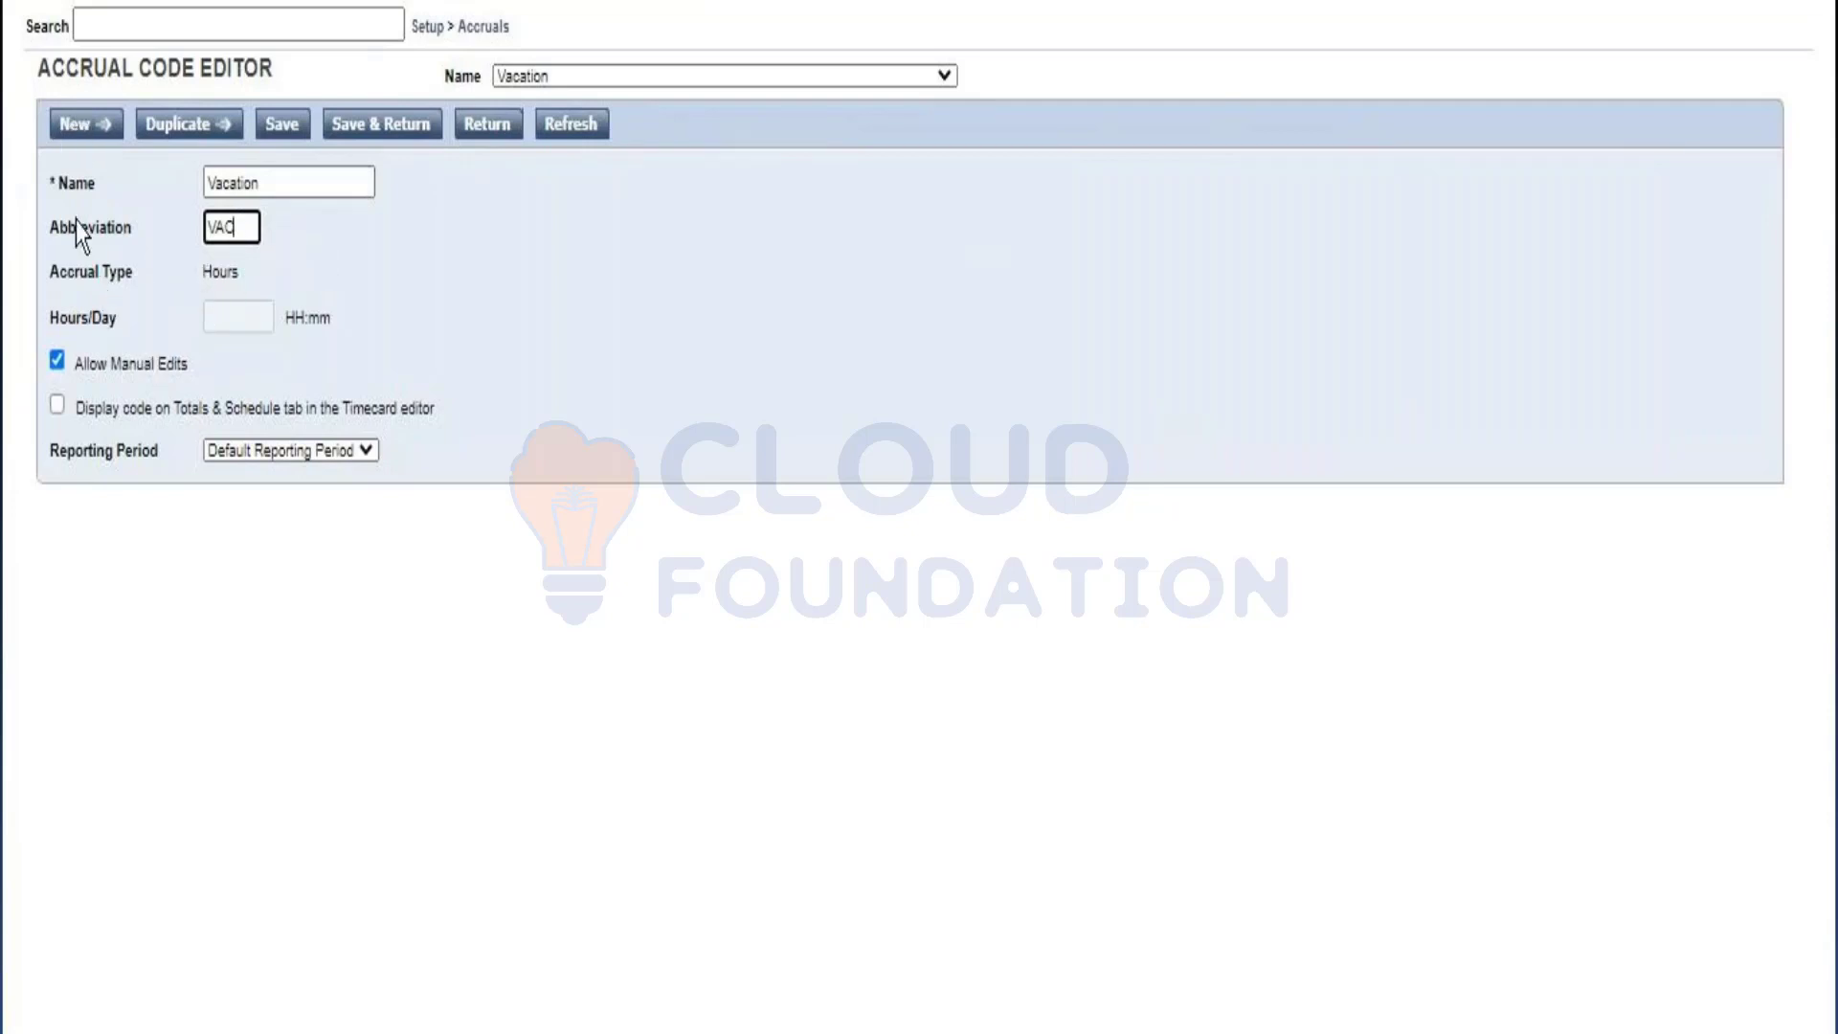
Open a blank accrual code form, view the accrual type choices keeping Hours, and return to the code list without saving.
click(91, 132)
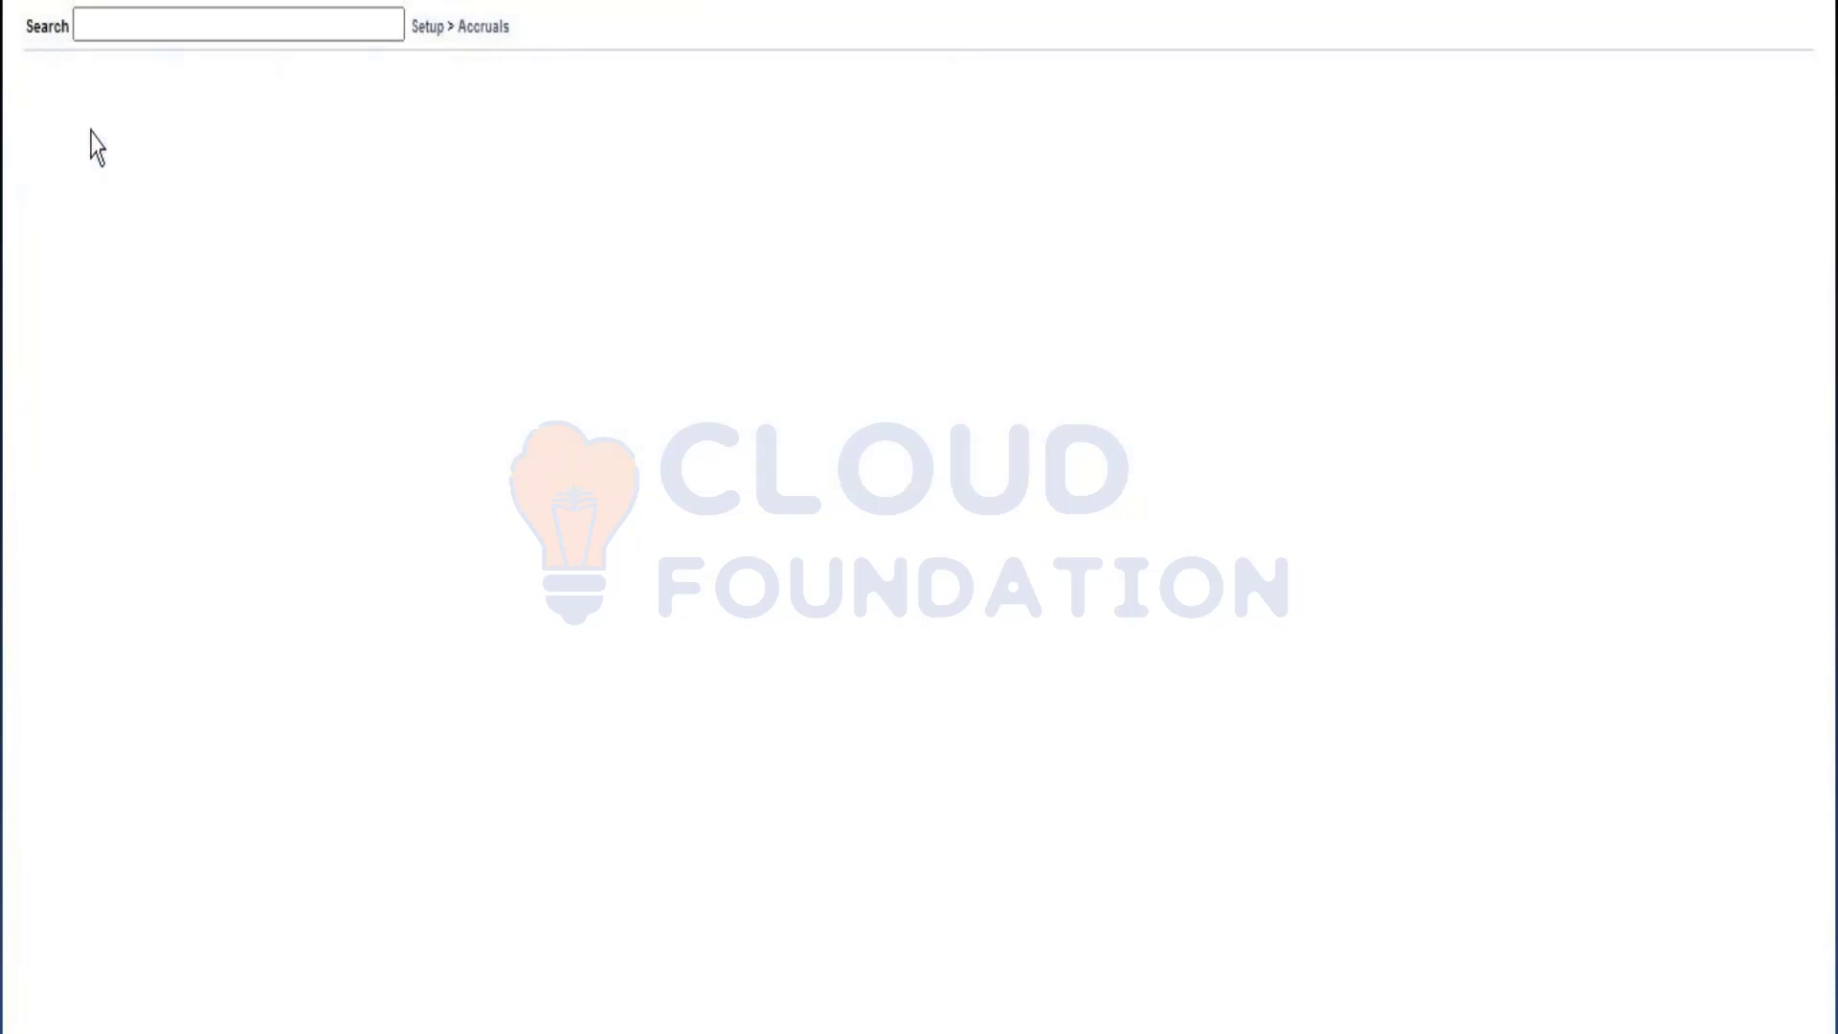
click(251, 274)
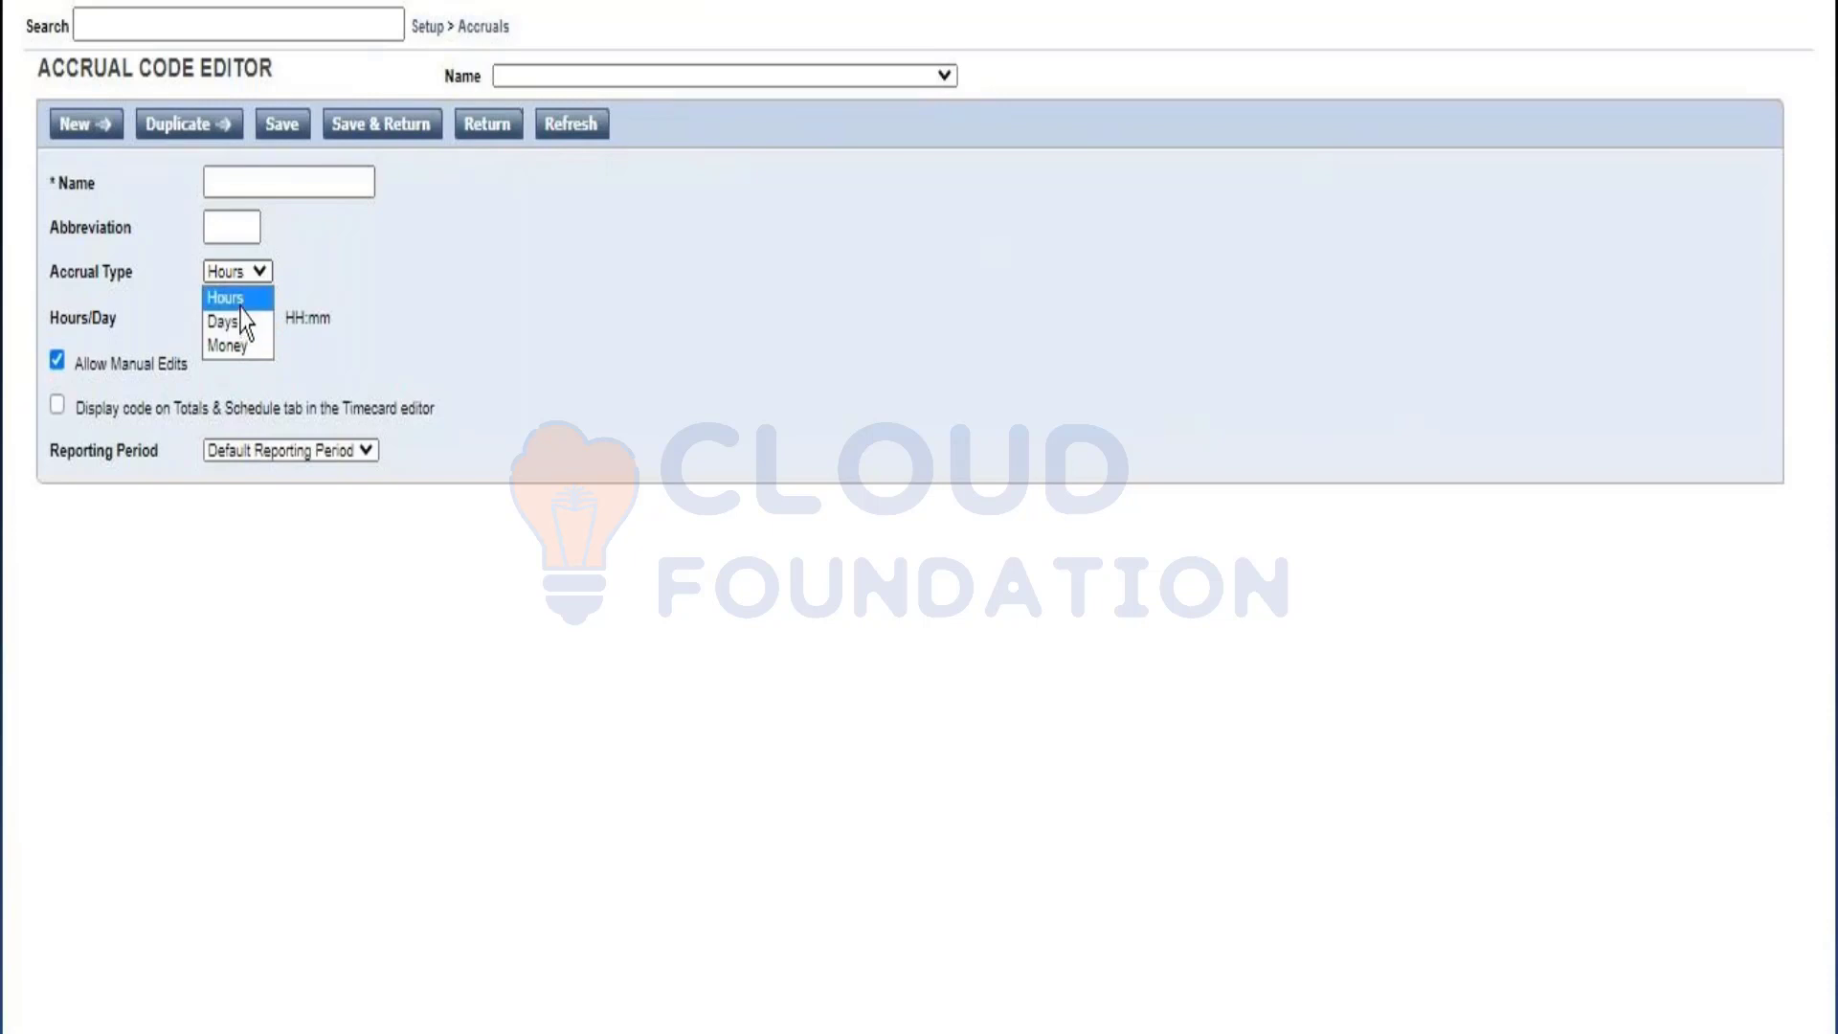
click(240, 304)
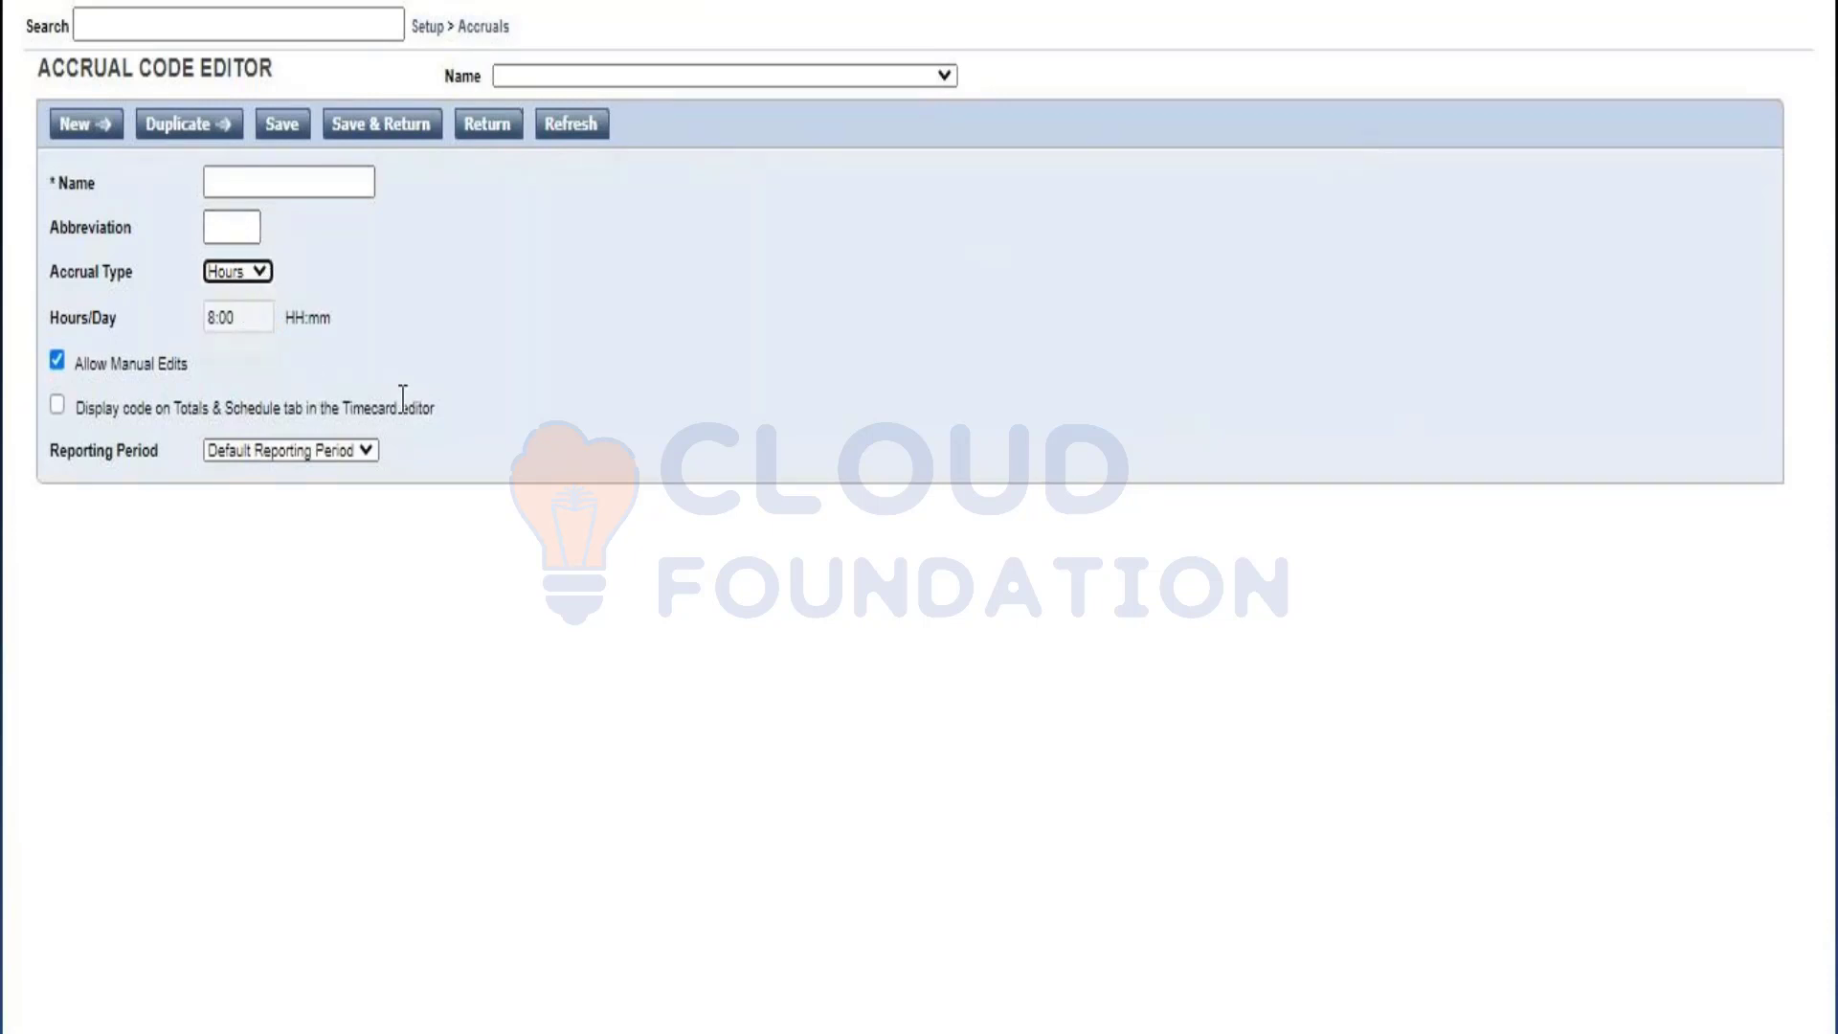
click(484, 134)
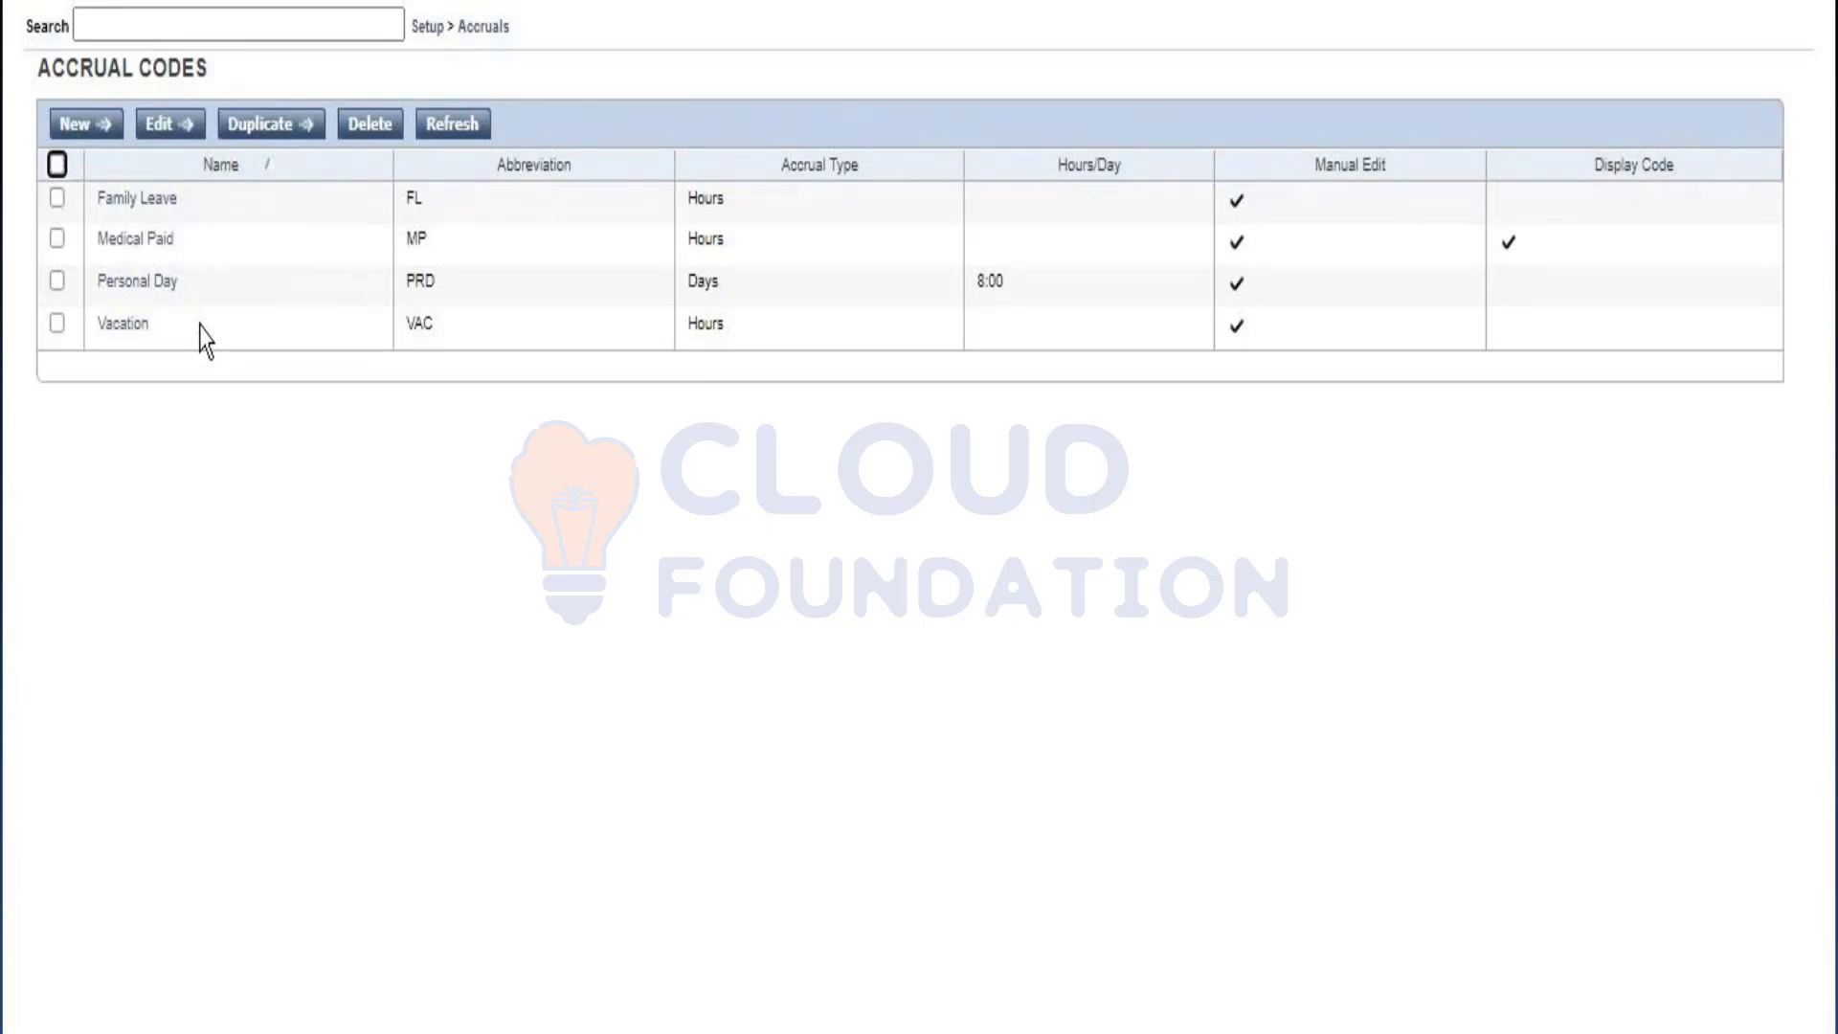
Check the reporting period choices of the Vacation accrual code and return to the code list.
click(141, 328)
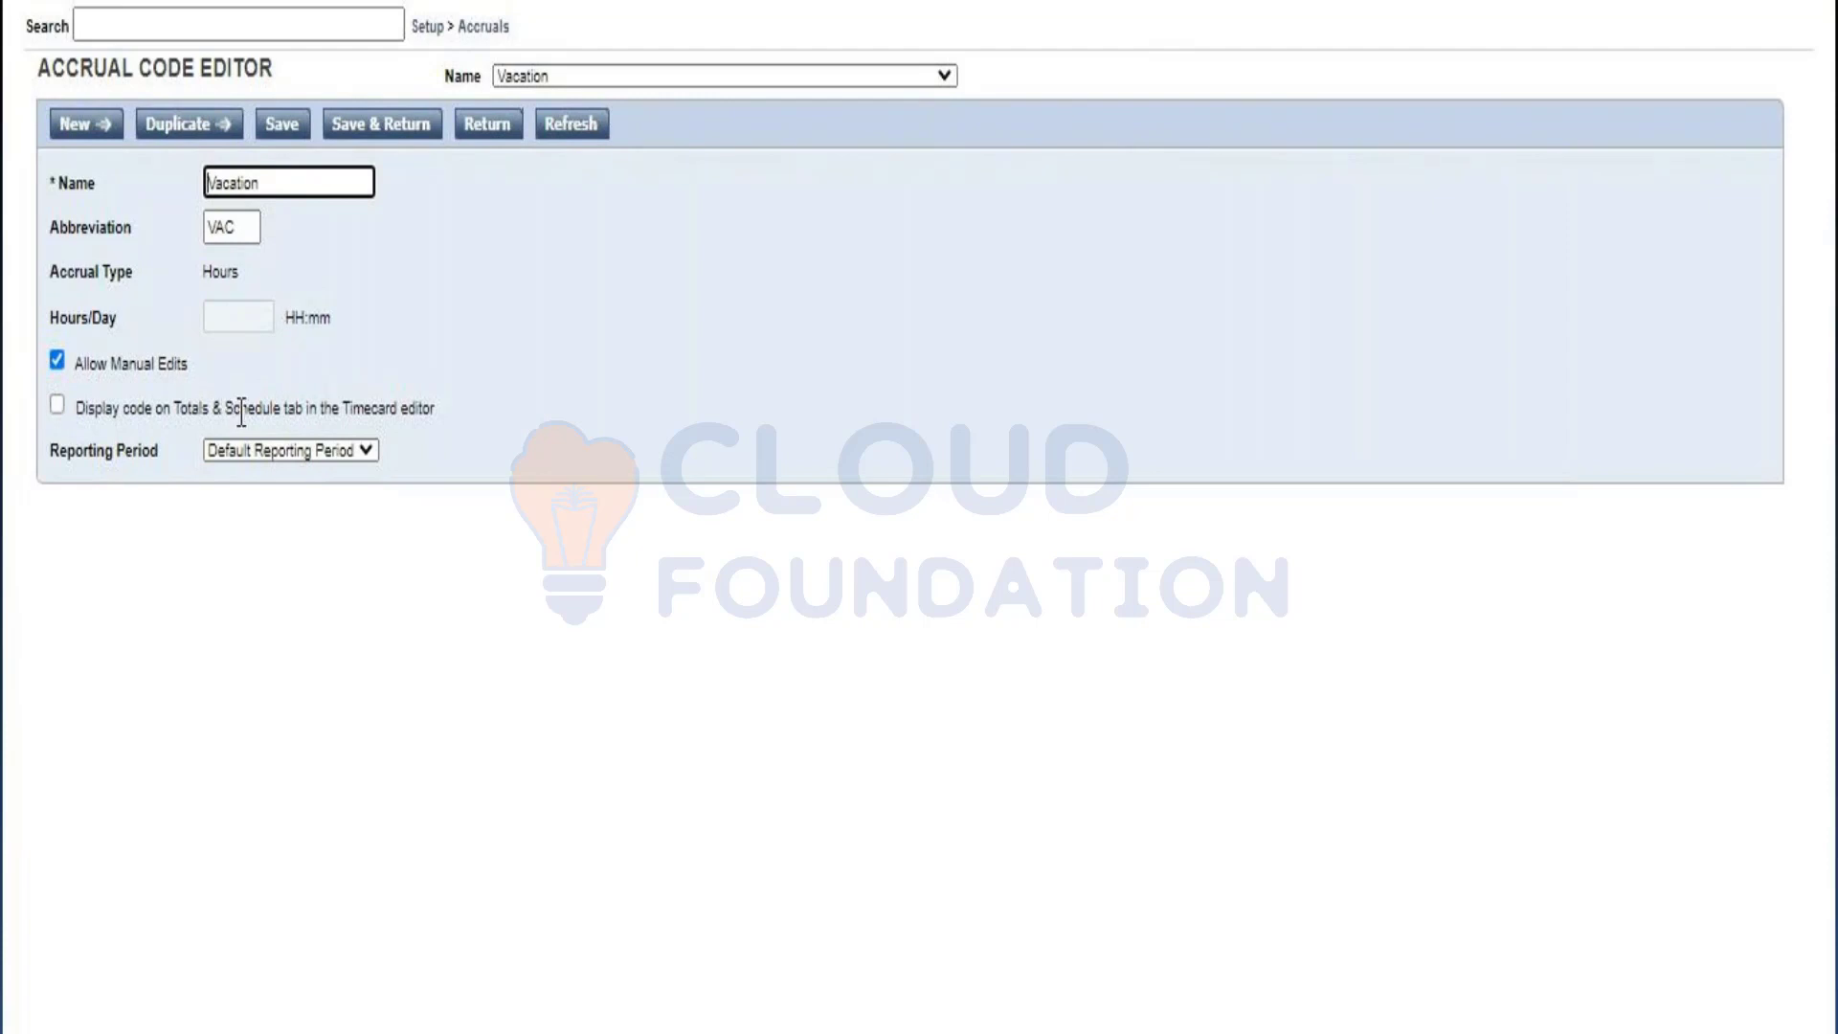
click(246, 451)
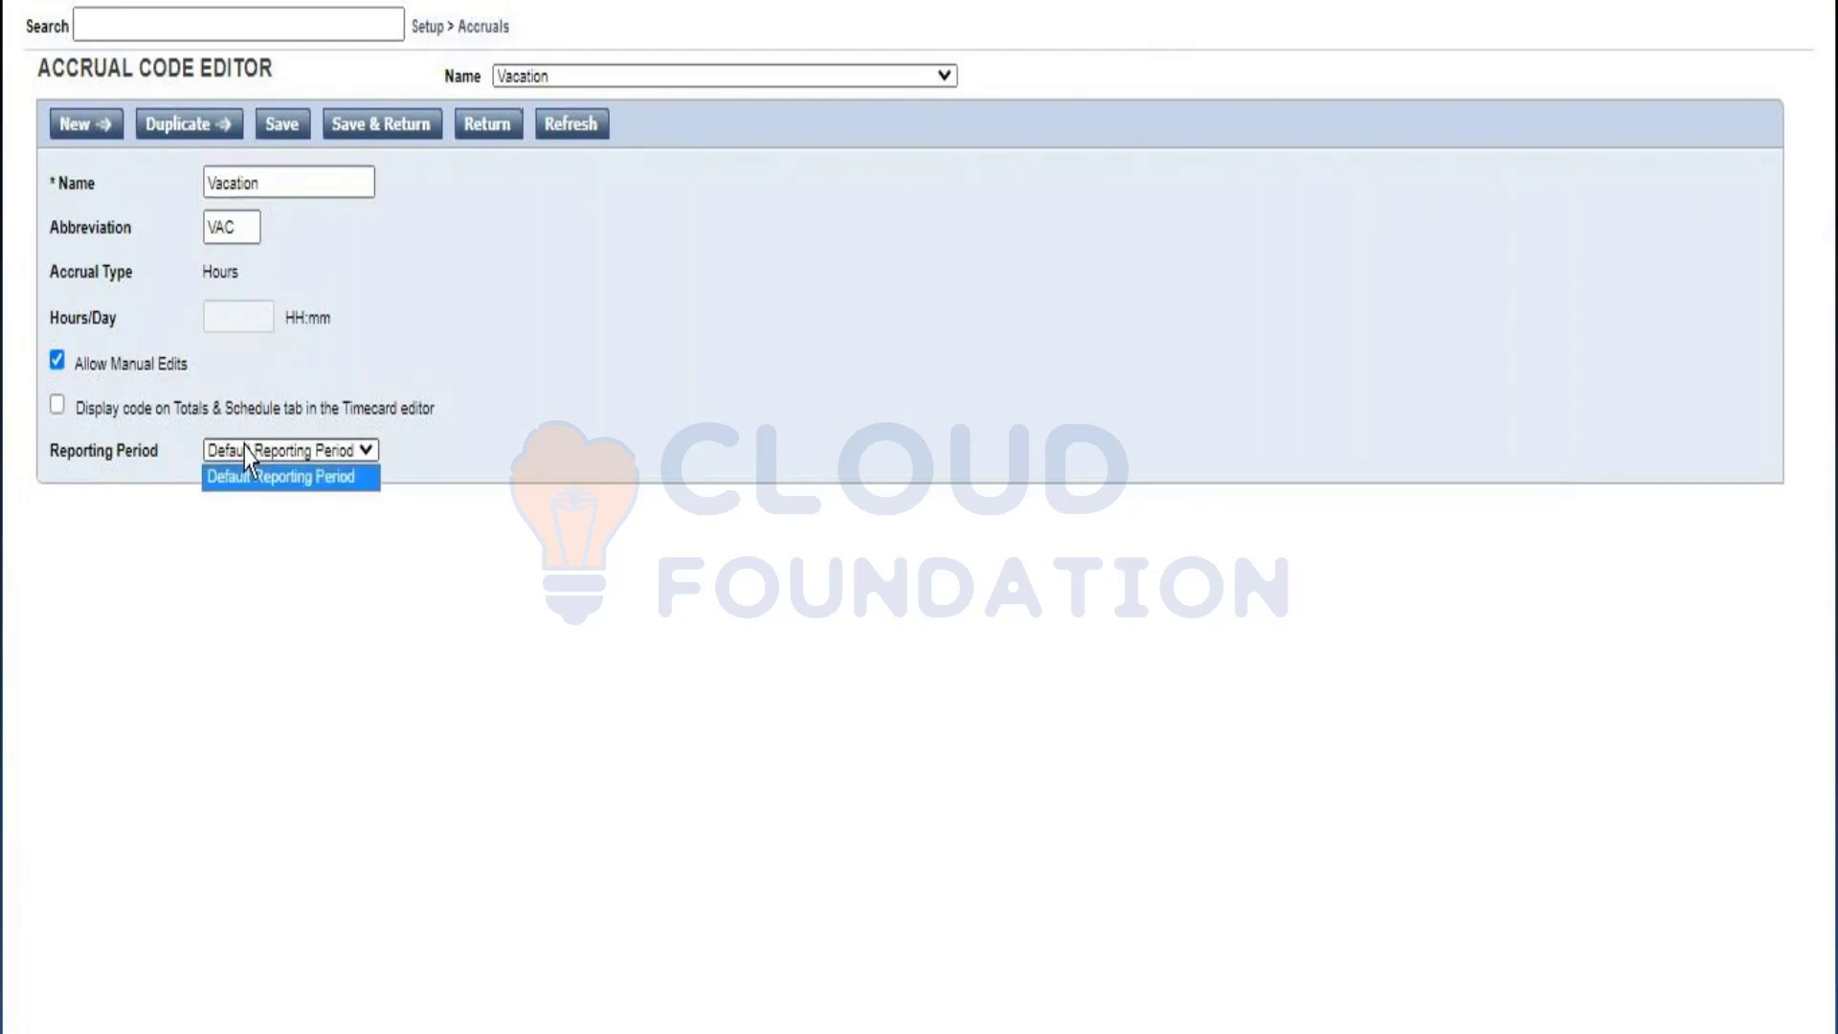
click(515, 557)
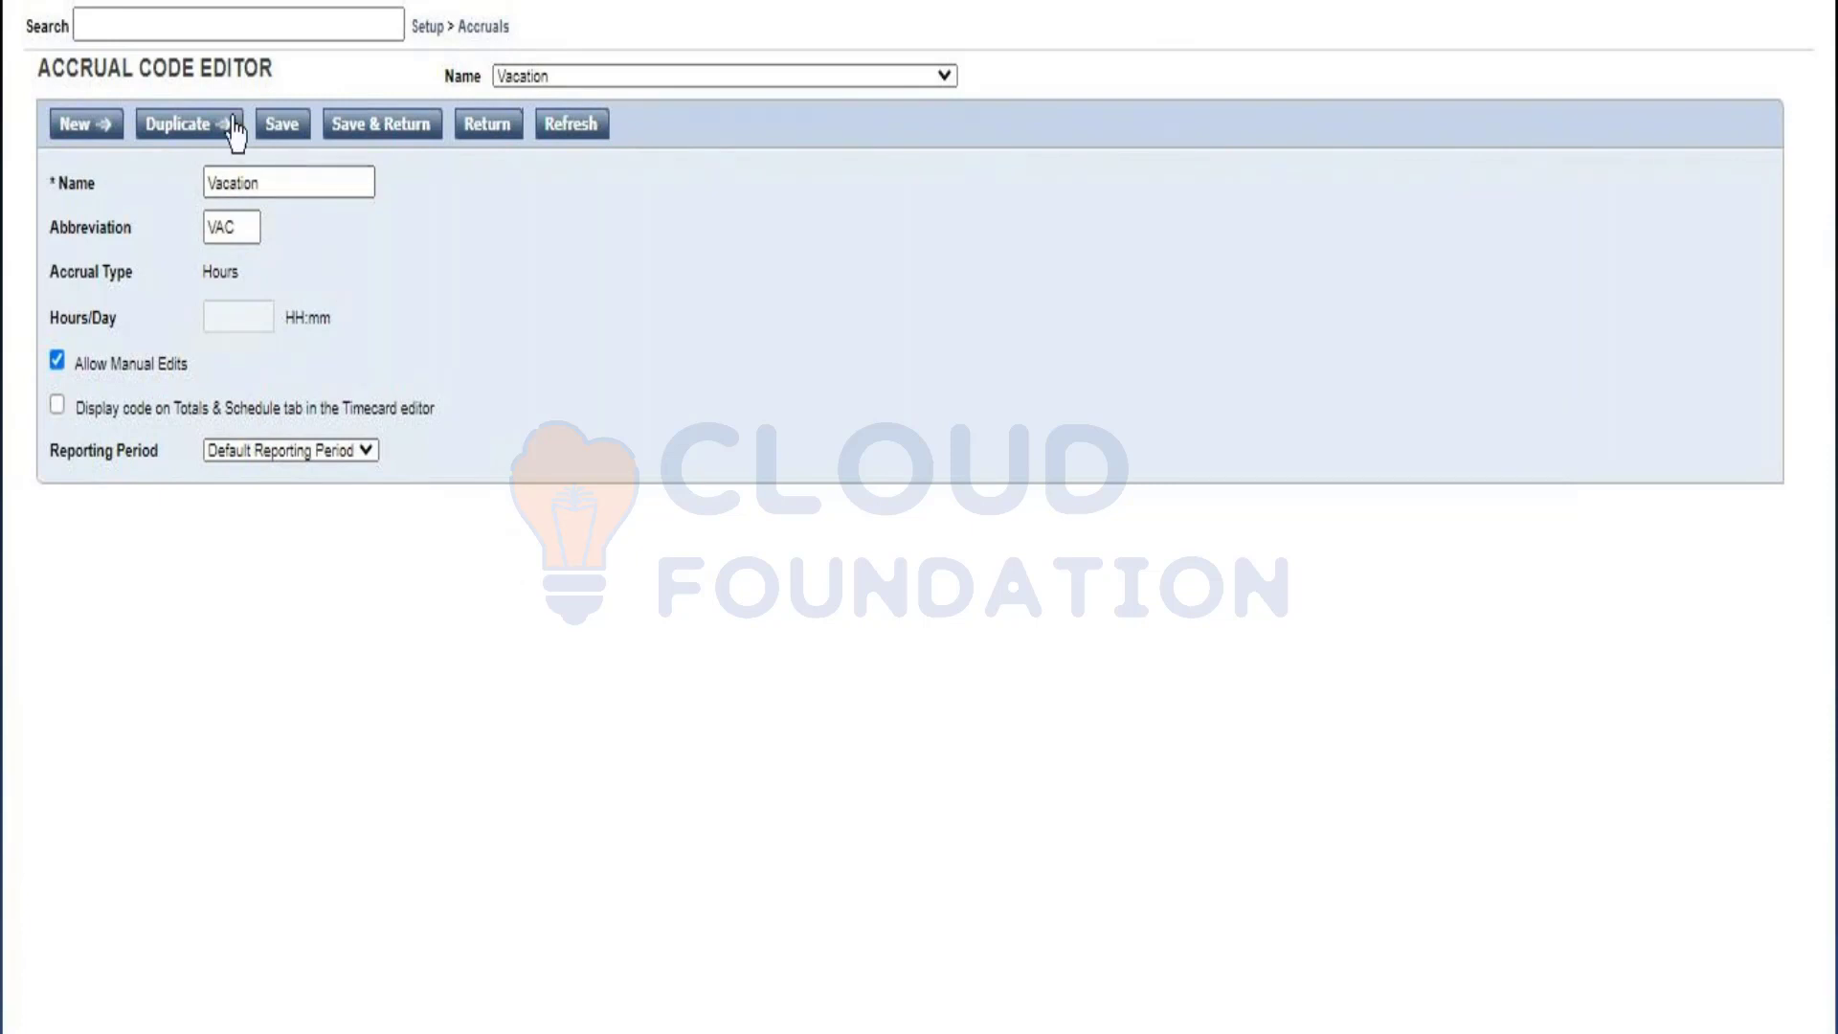
click(484, 127)
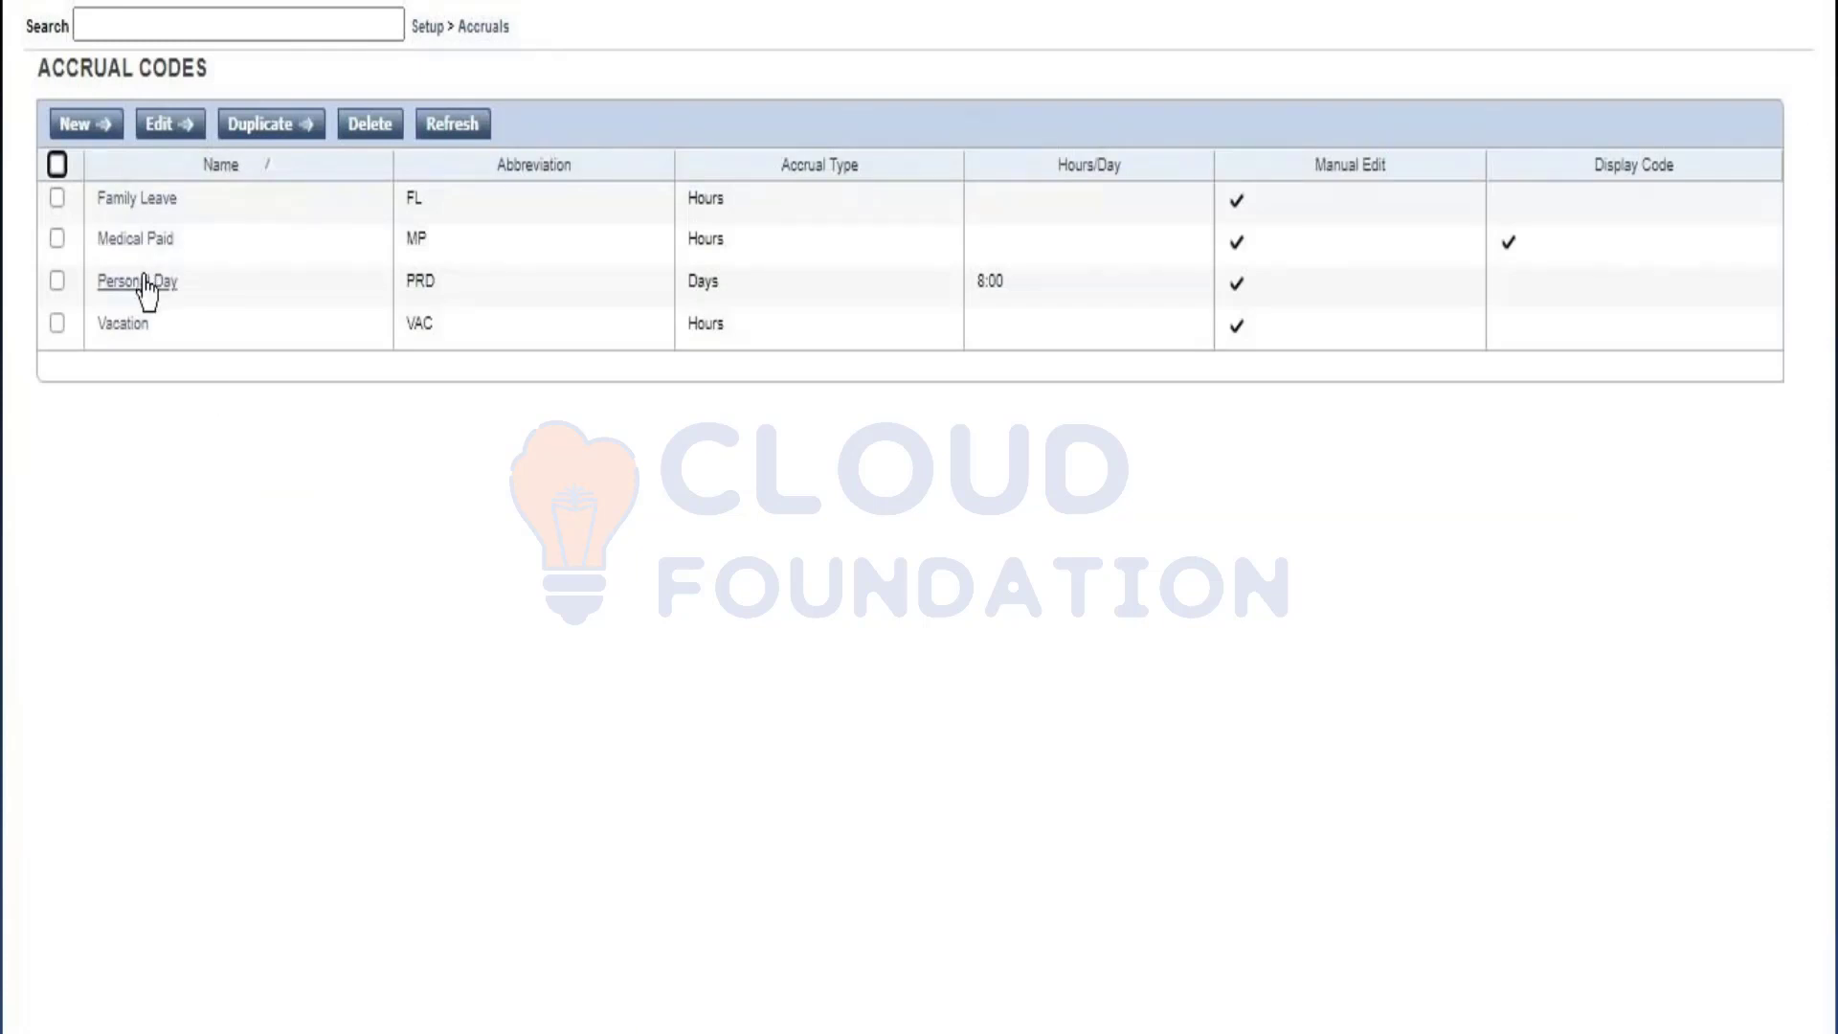
Open the Personal Day accrual code and review its name and settings.
click(144, 287)
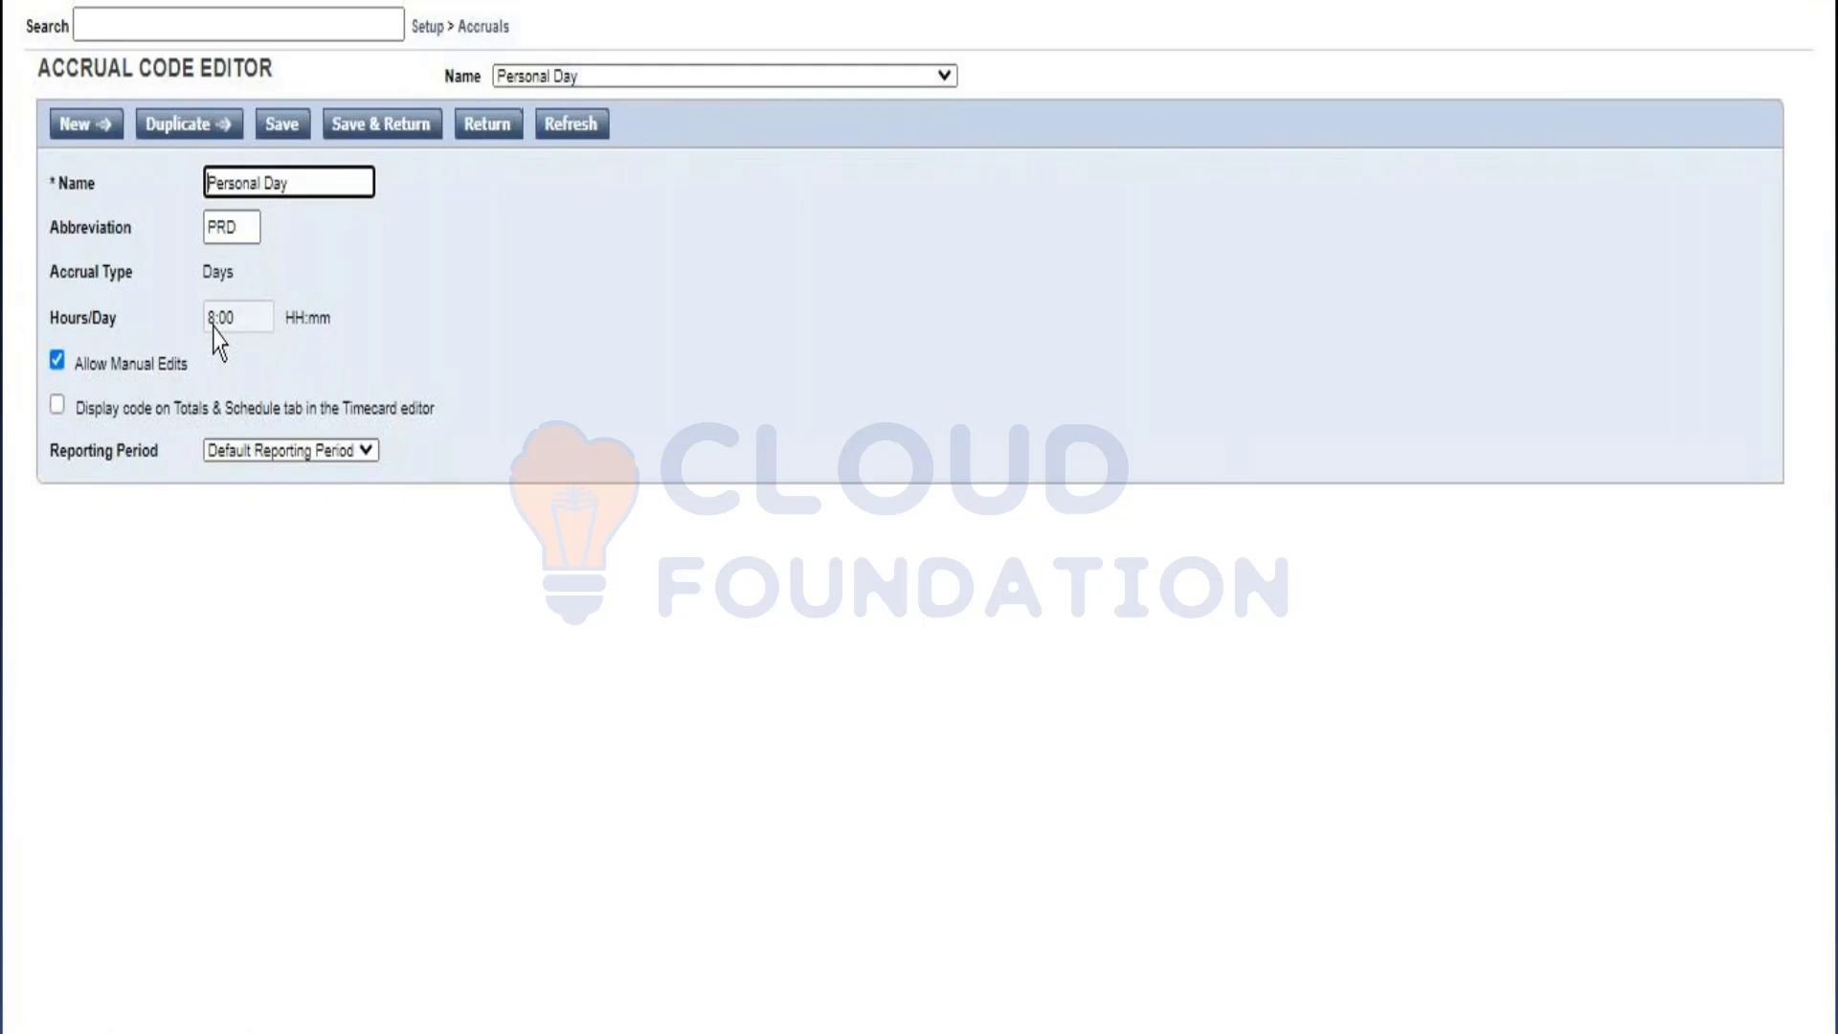
click(298, 183)
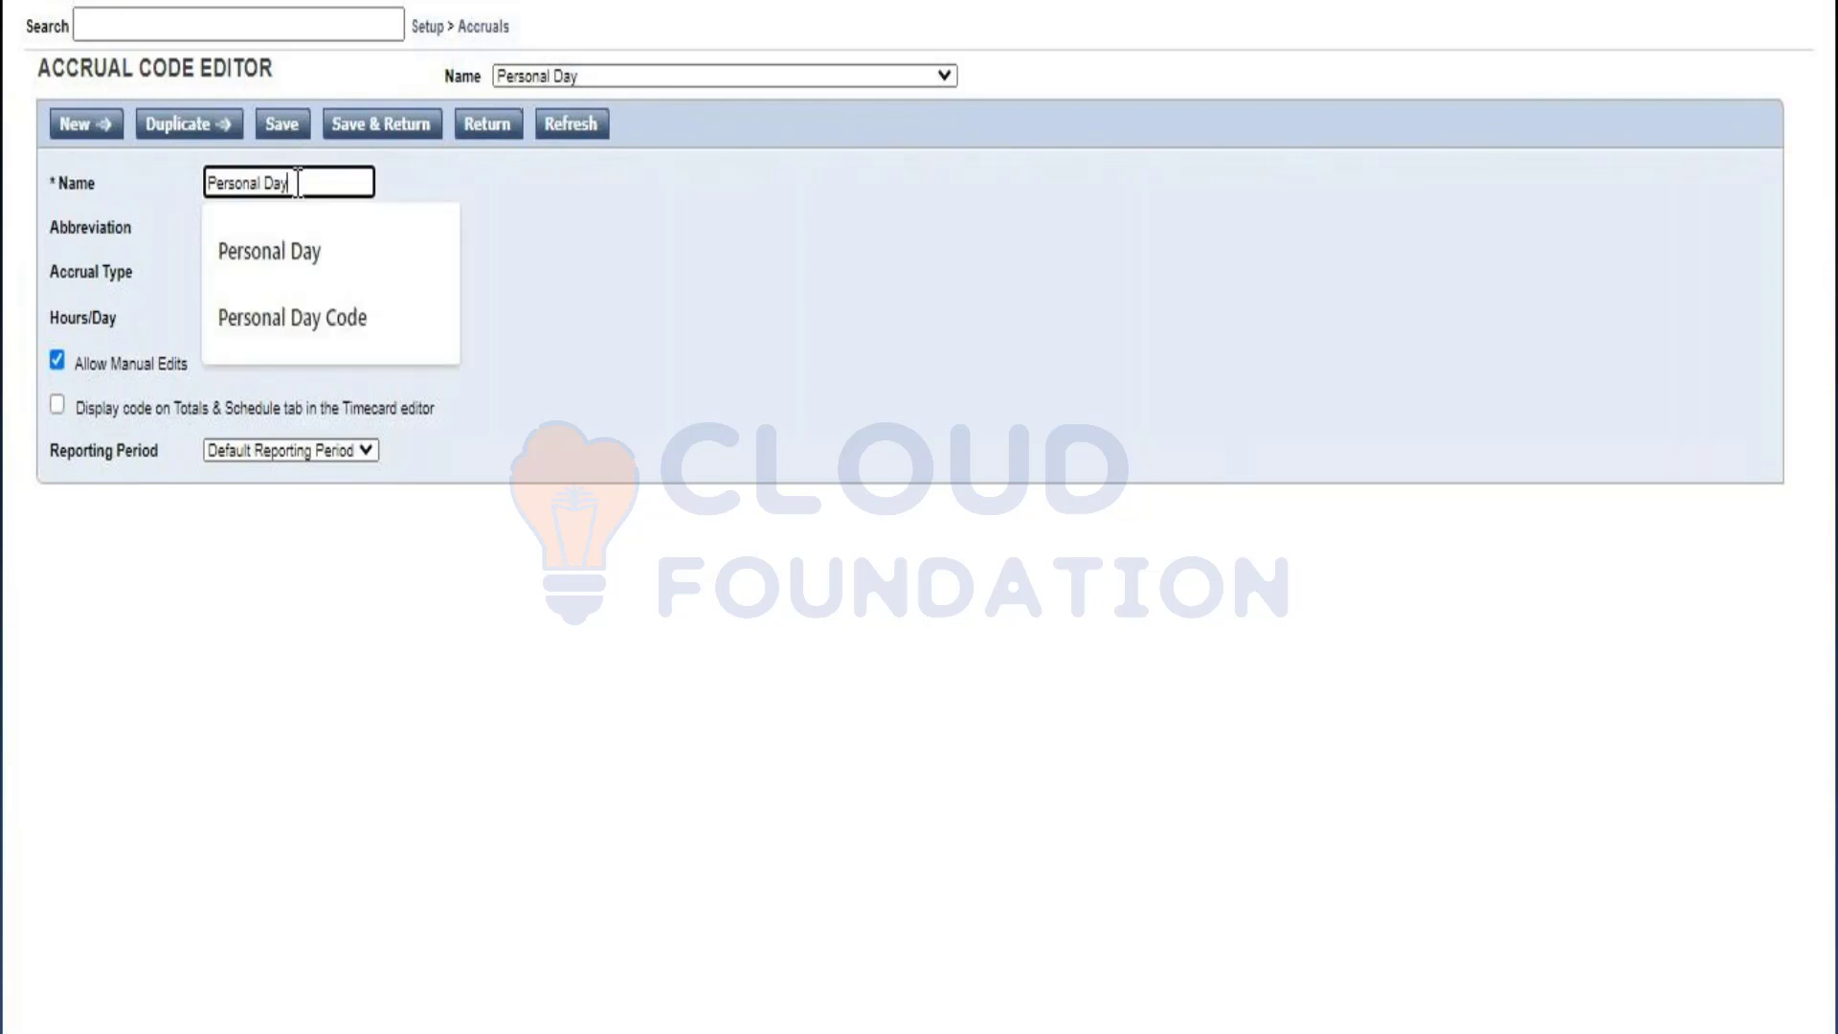
click(508, 330)
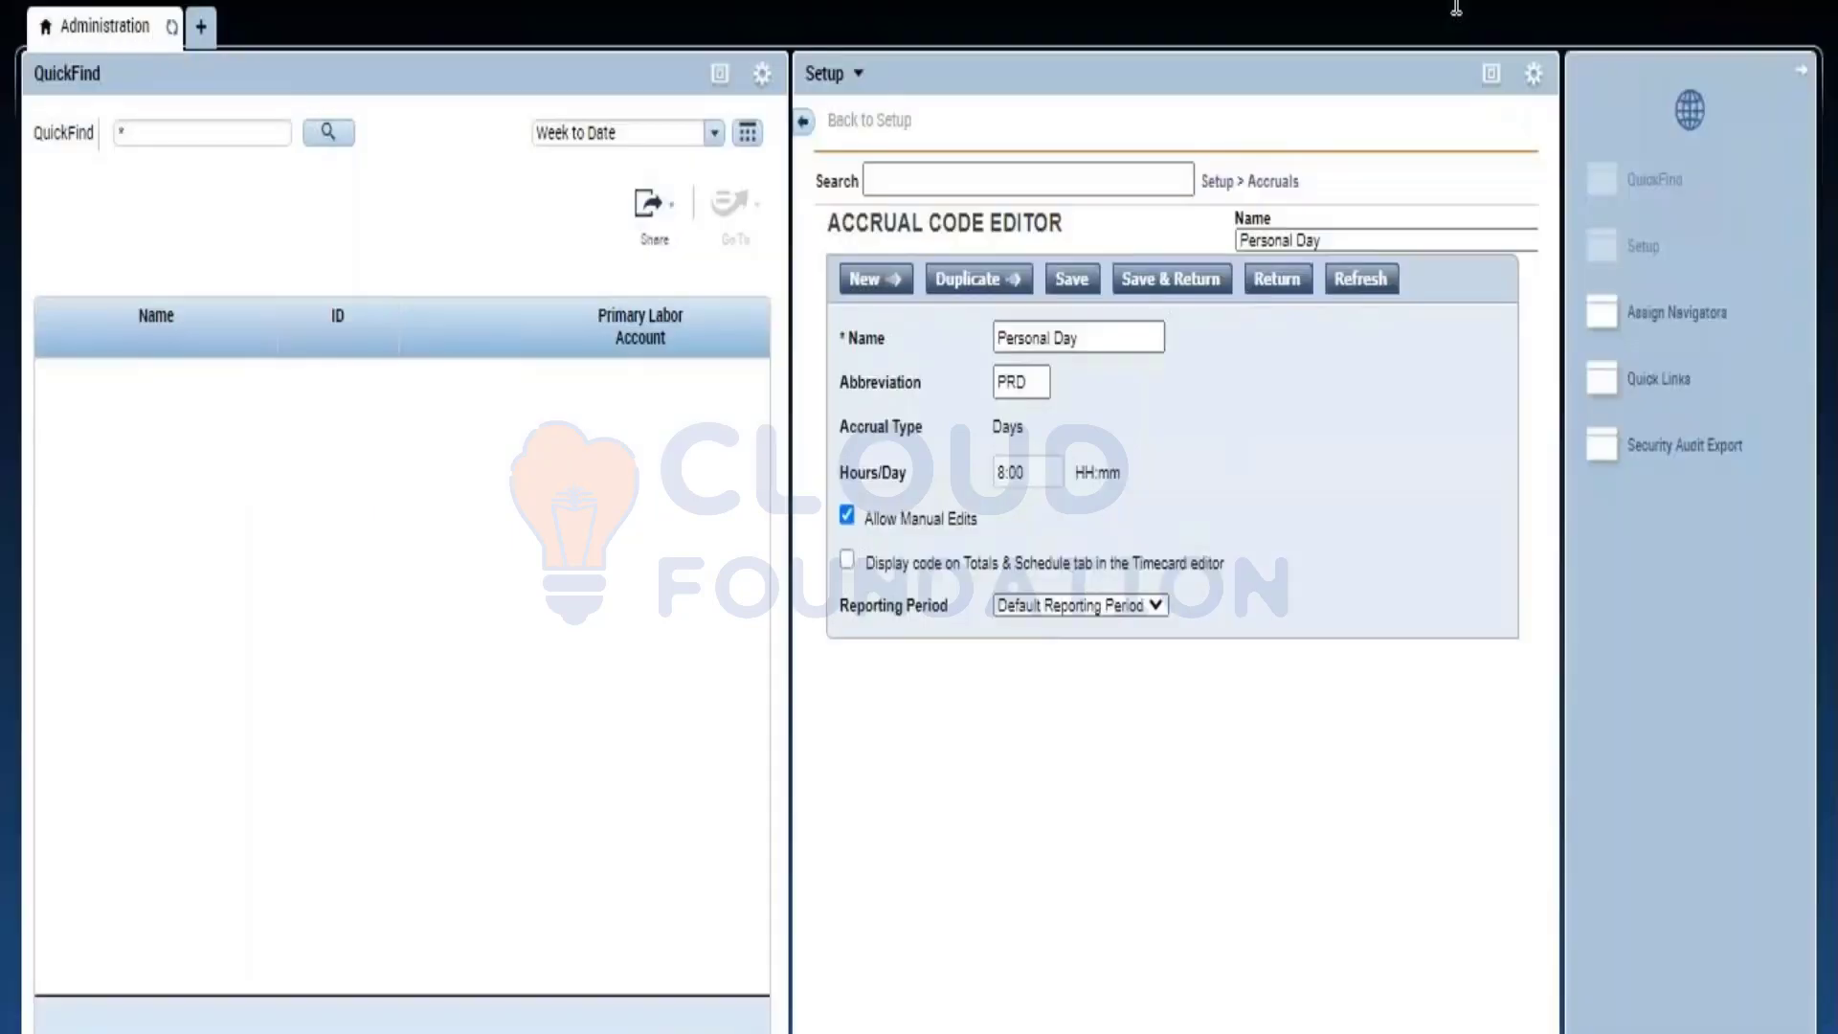
List all employees in QuickFind with the wildcard * and open the timecard of the seventh employee in the list.
click(268, 132)
text(*)
key(Return)
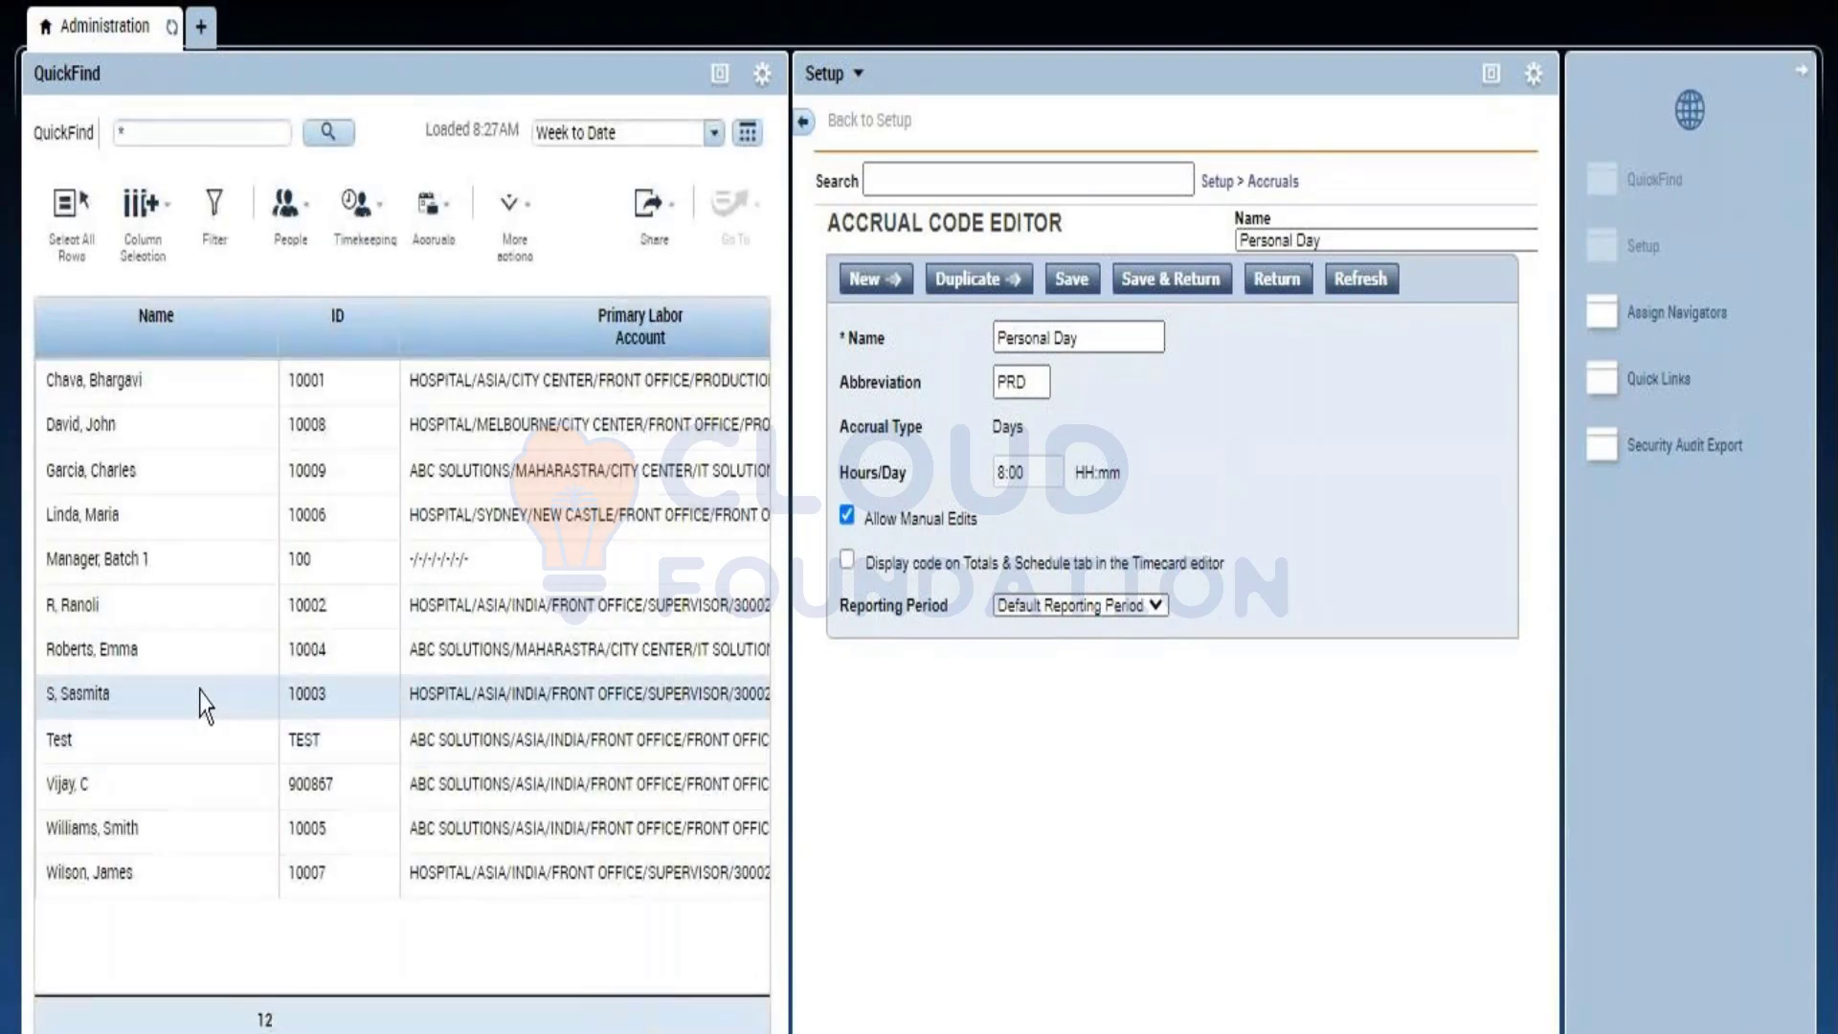
click(202, 654)
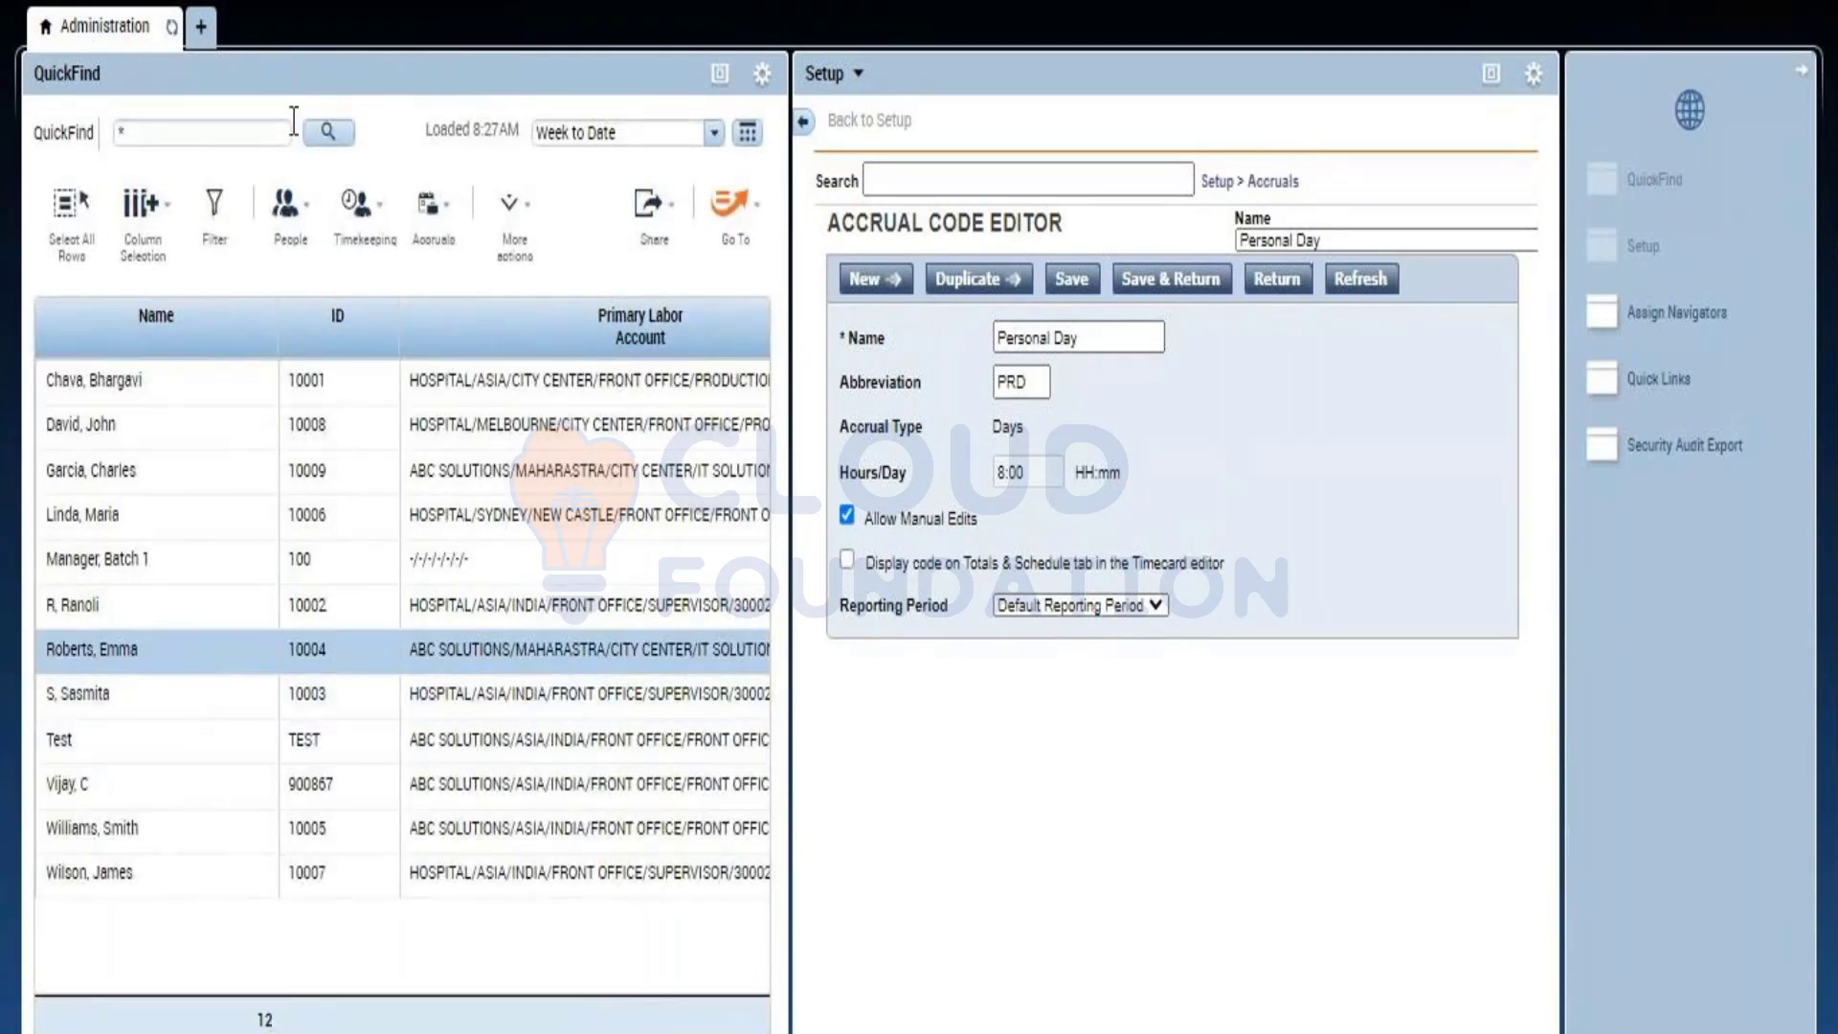
mouse_move(731, 218)
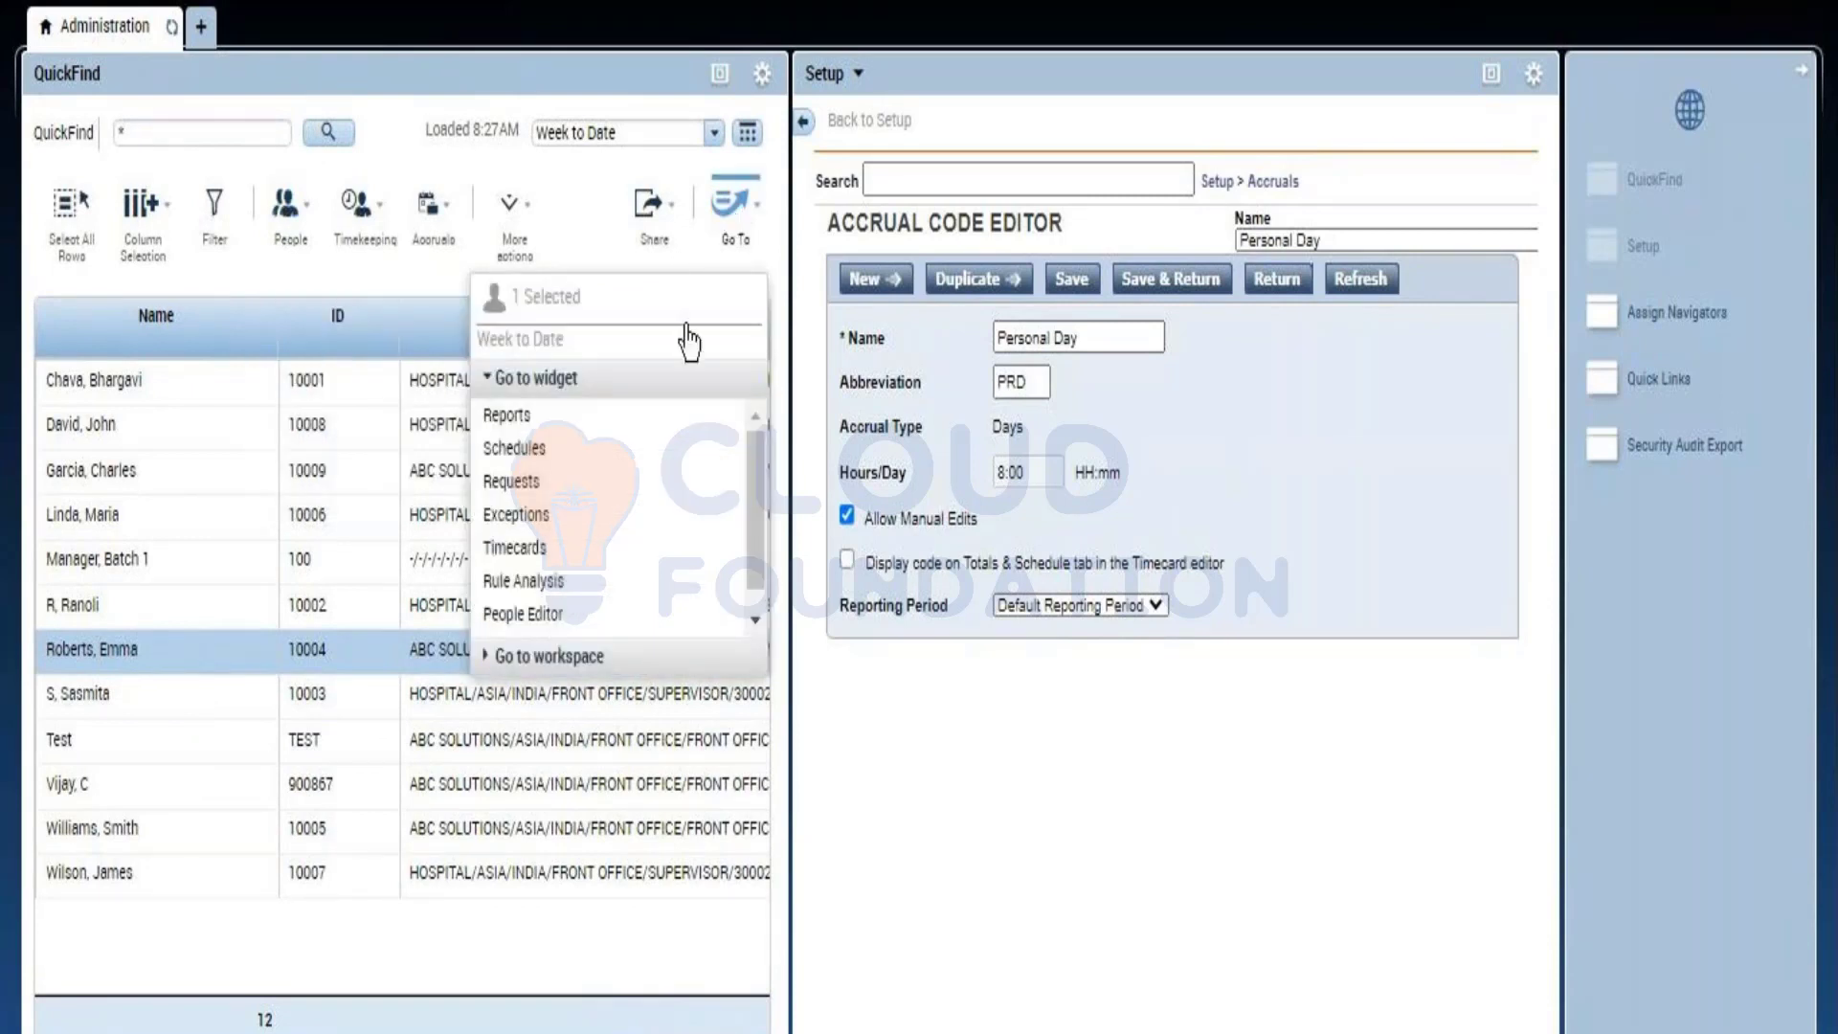
click(603, 549)
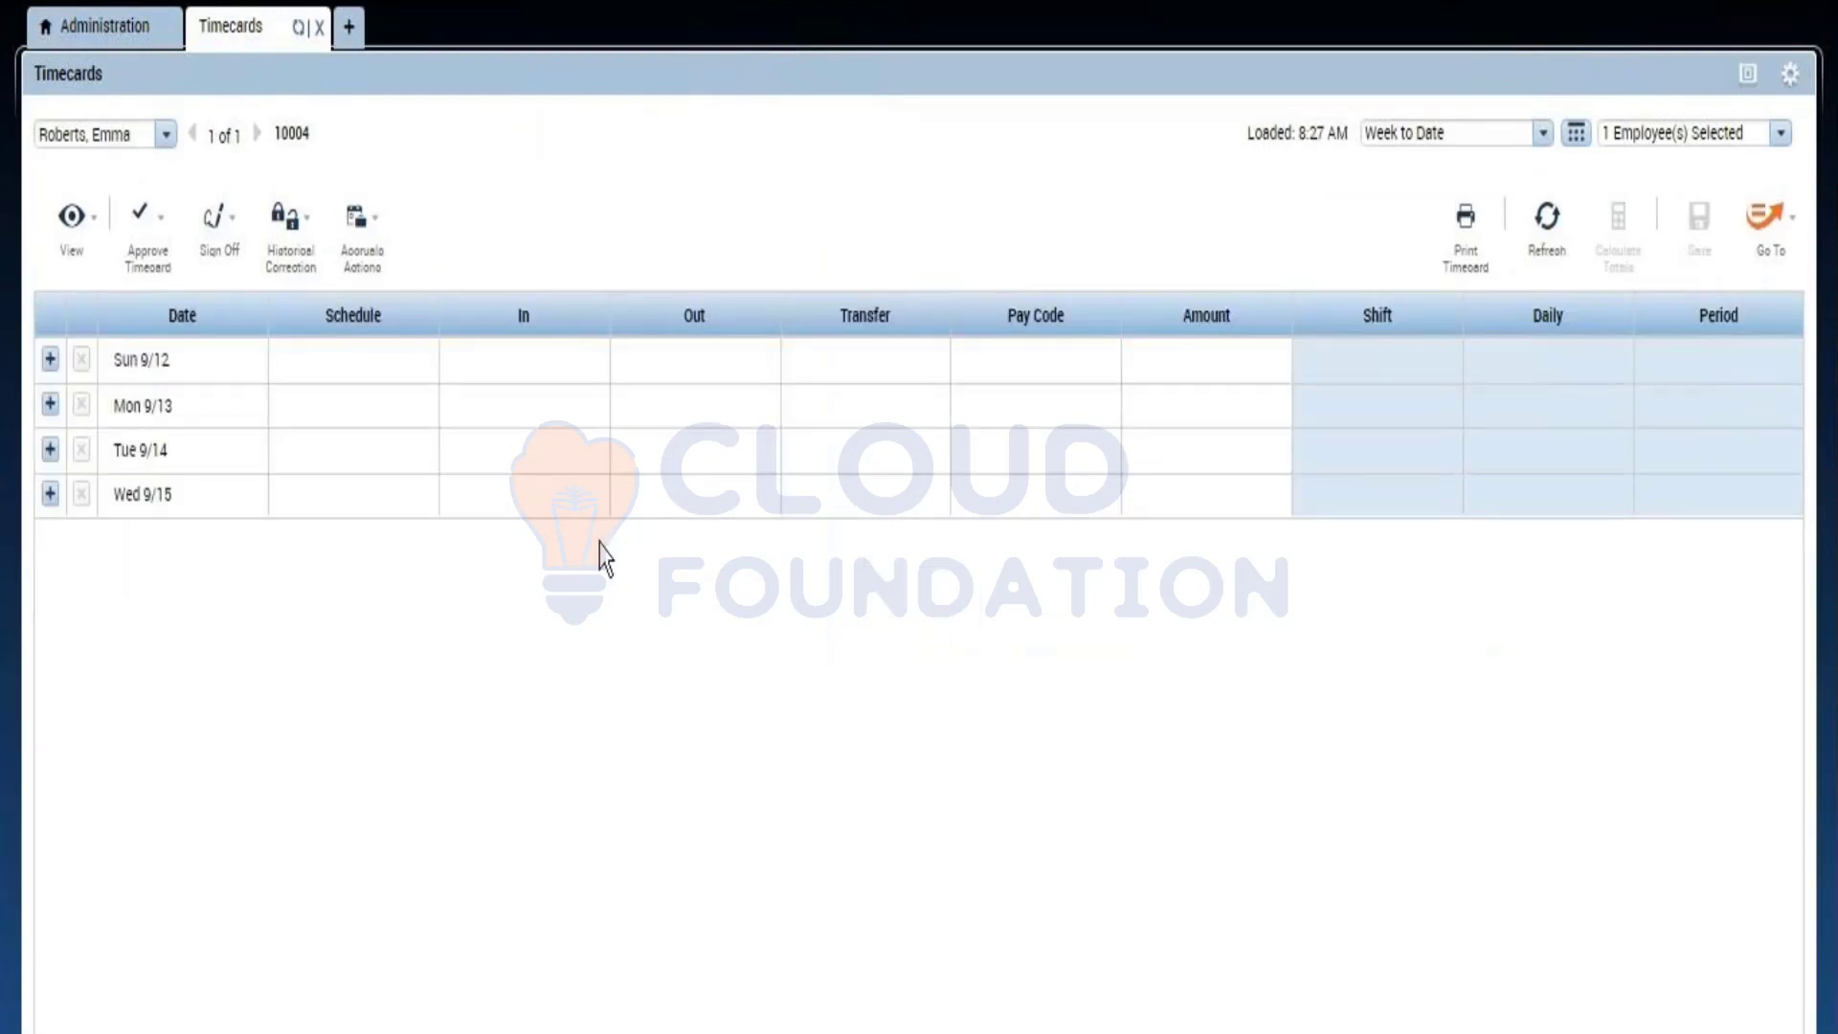
Enter an in punch of 9:00AM and an out punch of 5:00PM for Mon 9/13 on the timecard.
click(518, 409)
text(8)
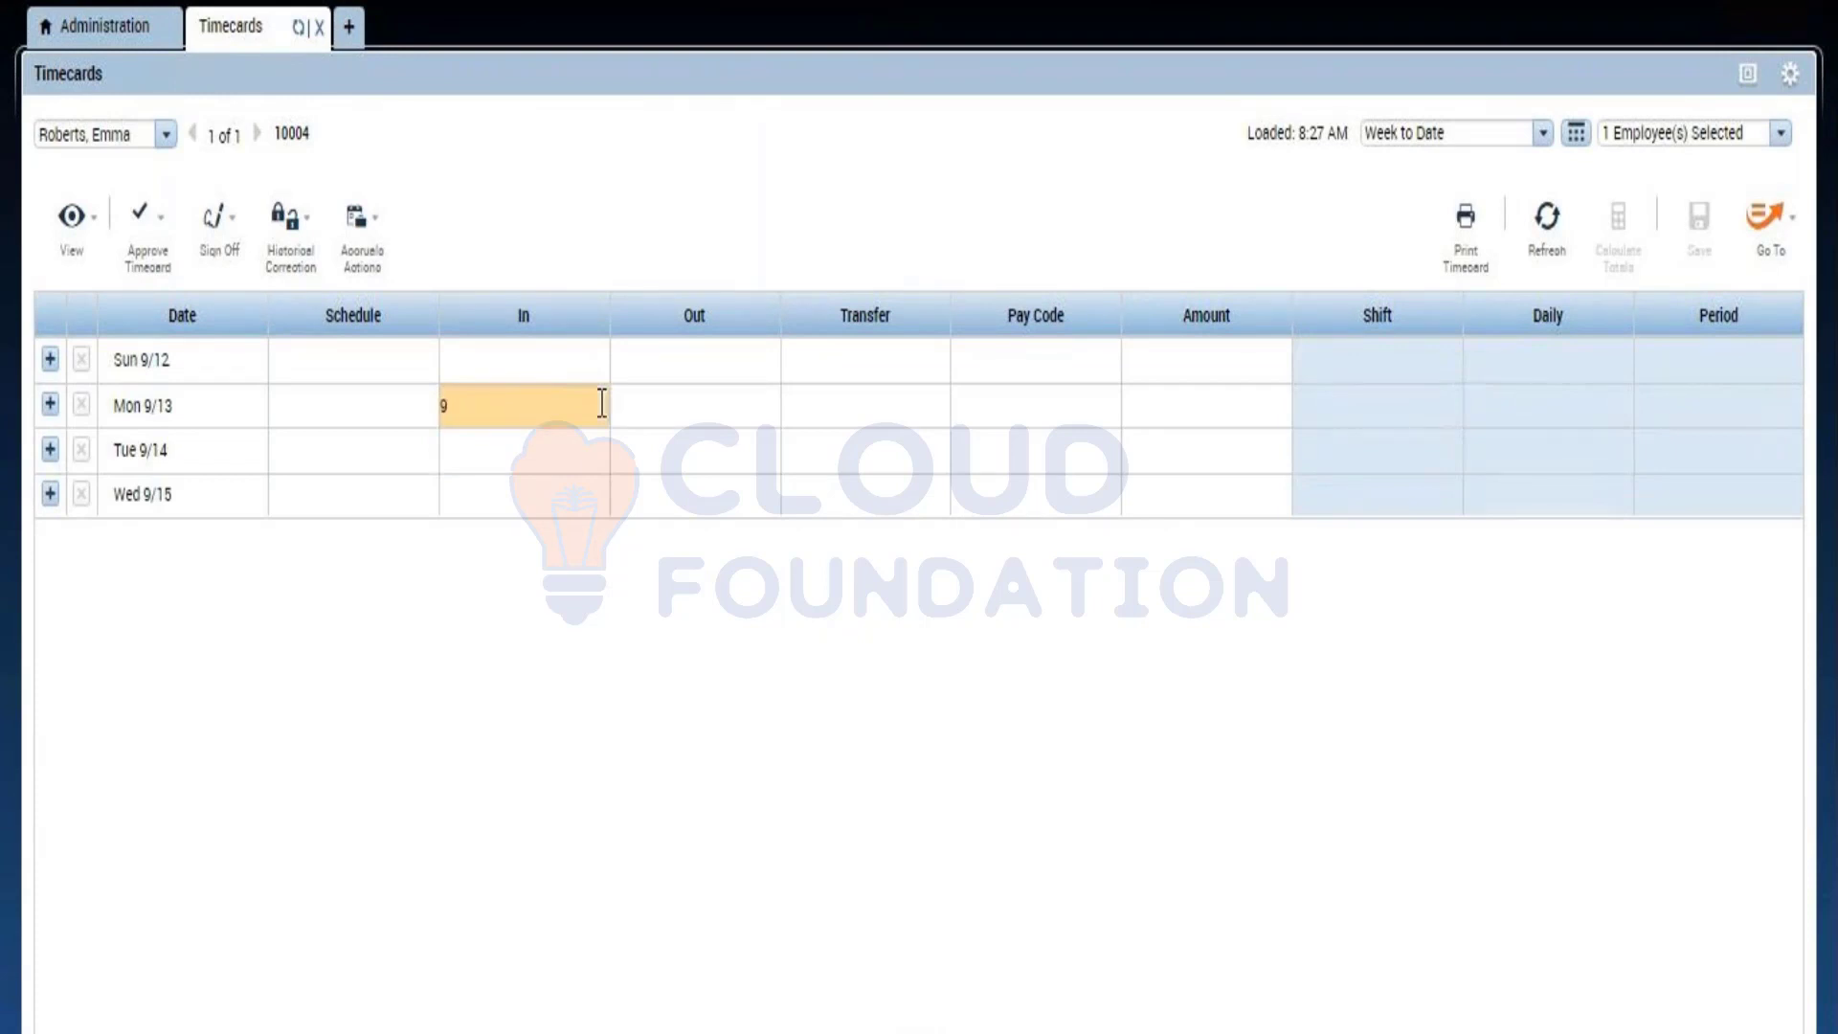
click(666, 411)
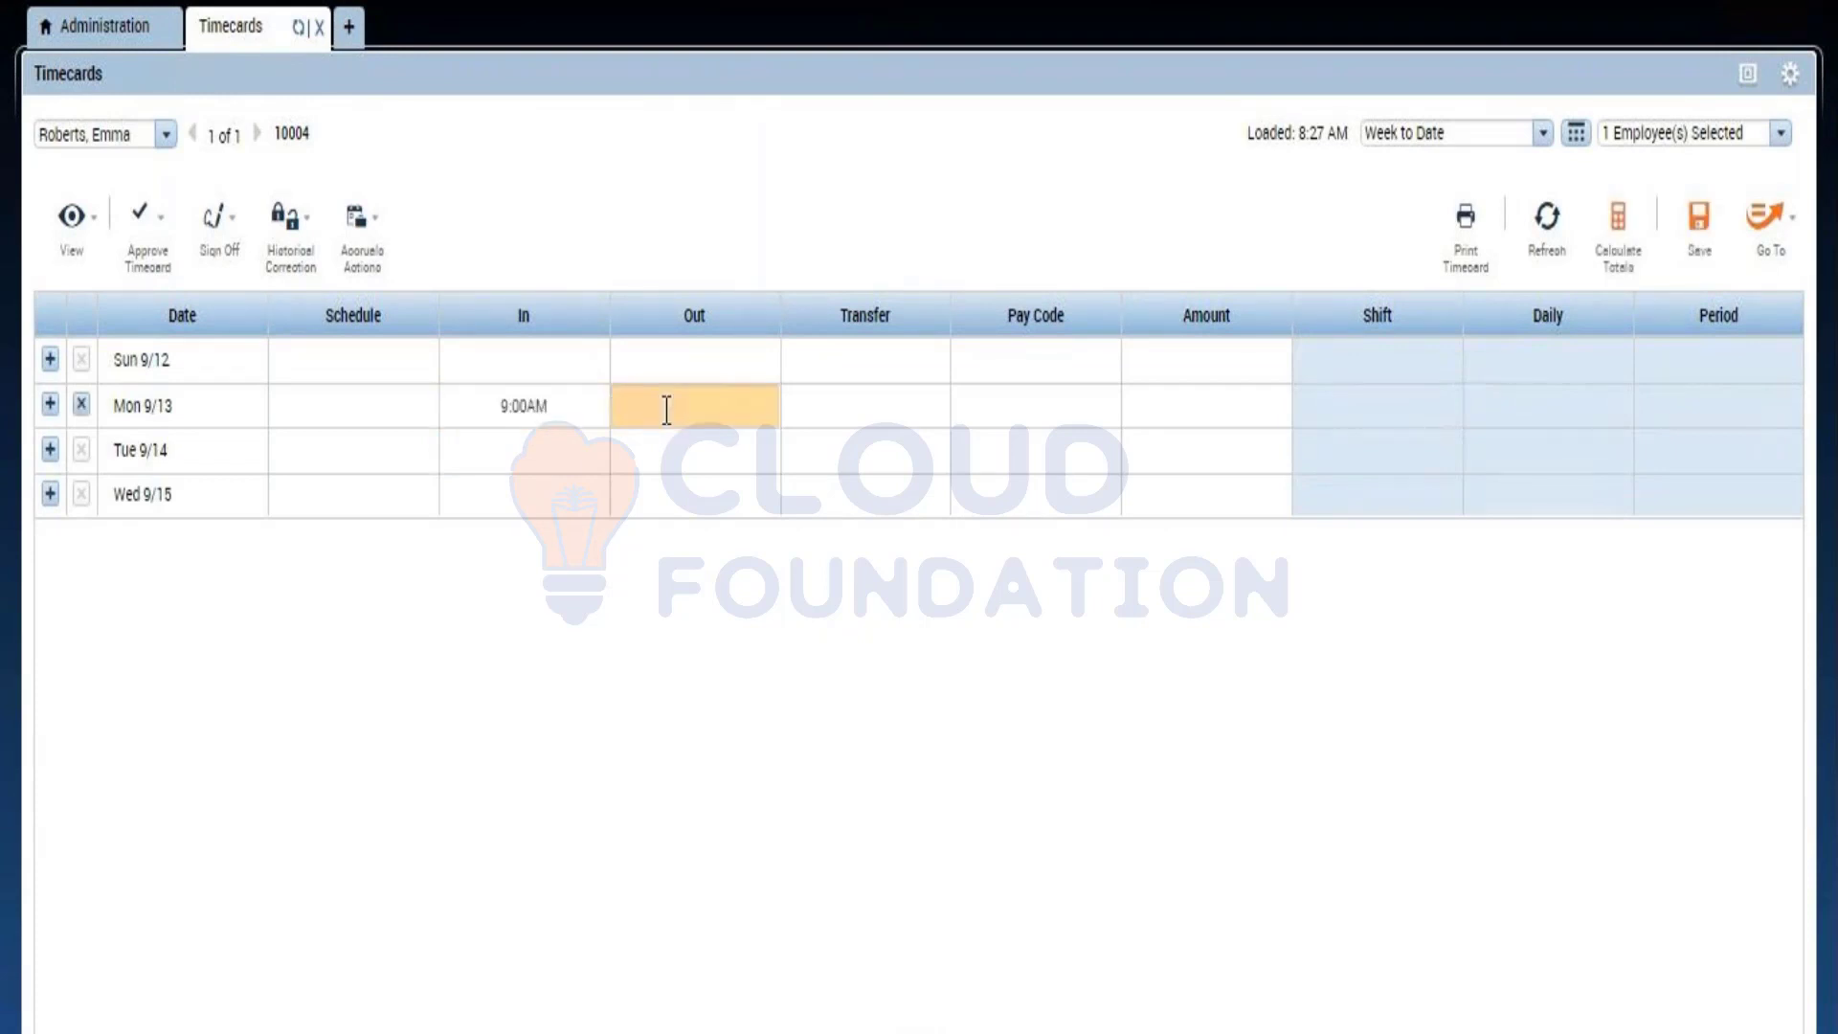
text(5p)
click(955, 450)
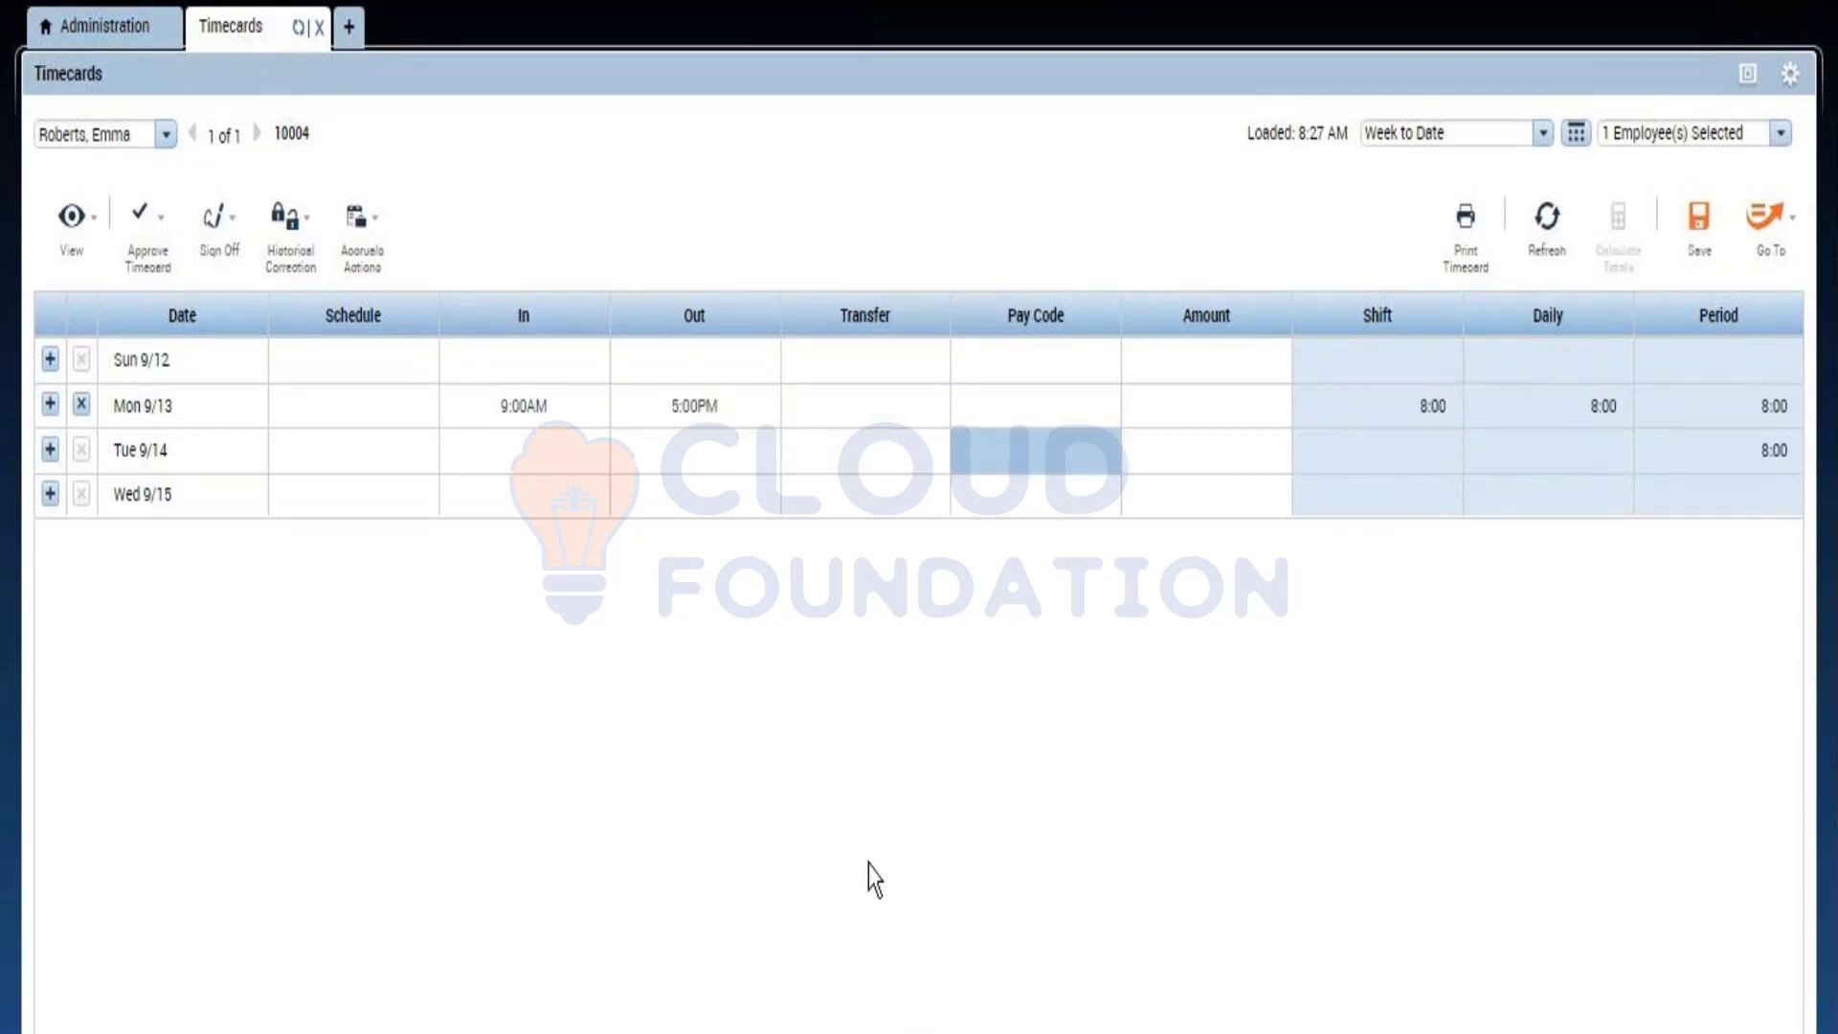
Show and enlarge the accruals details beneath the timecard, and examine them for the Mon 9/13 row.
click(917, 1030)
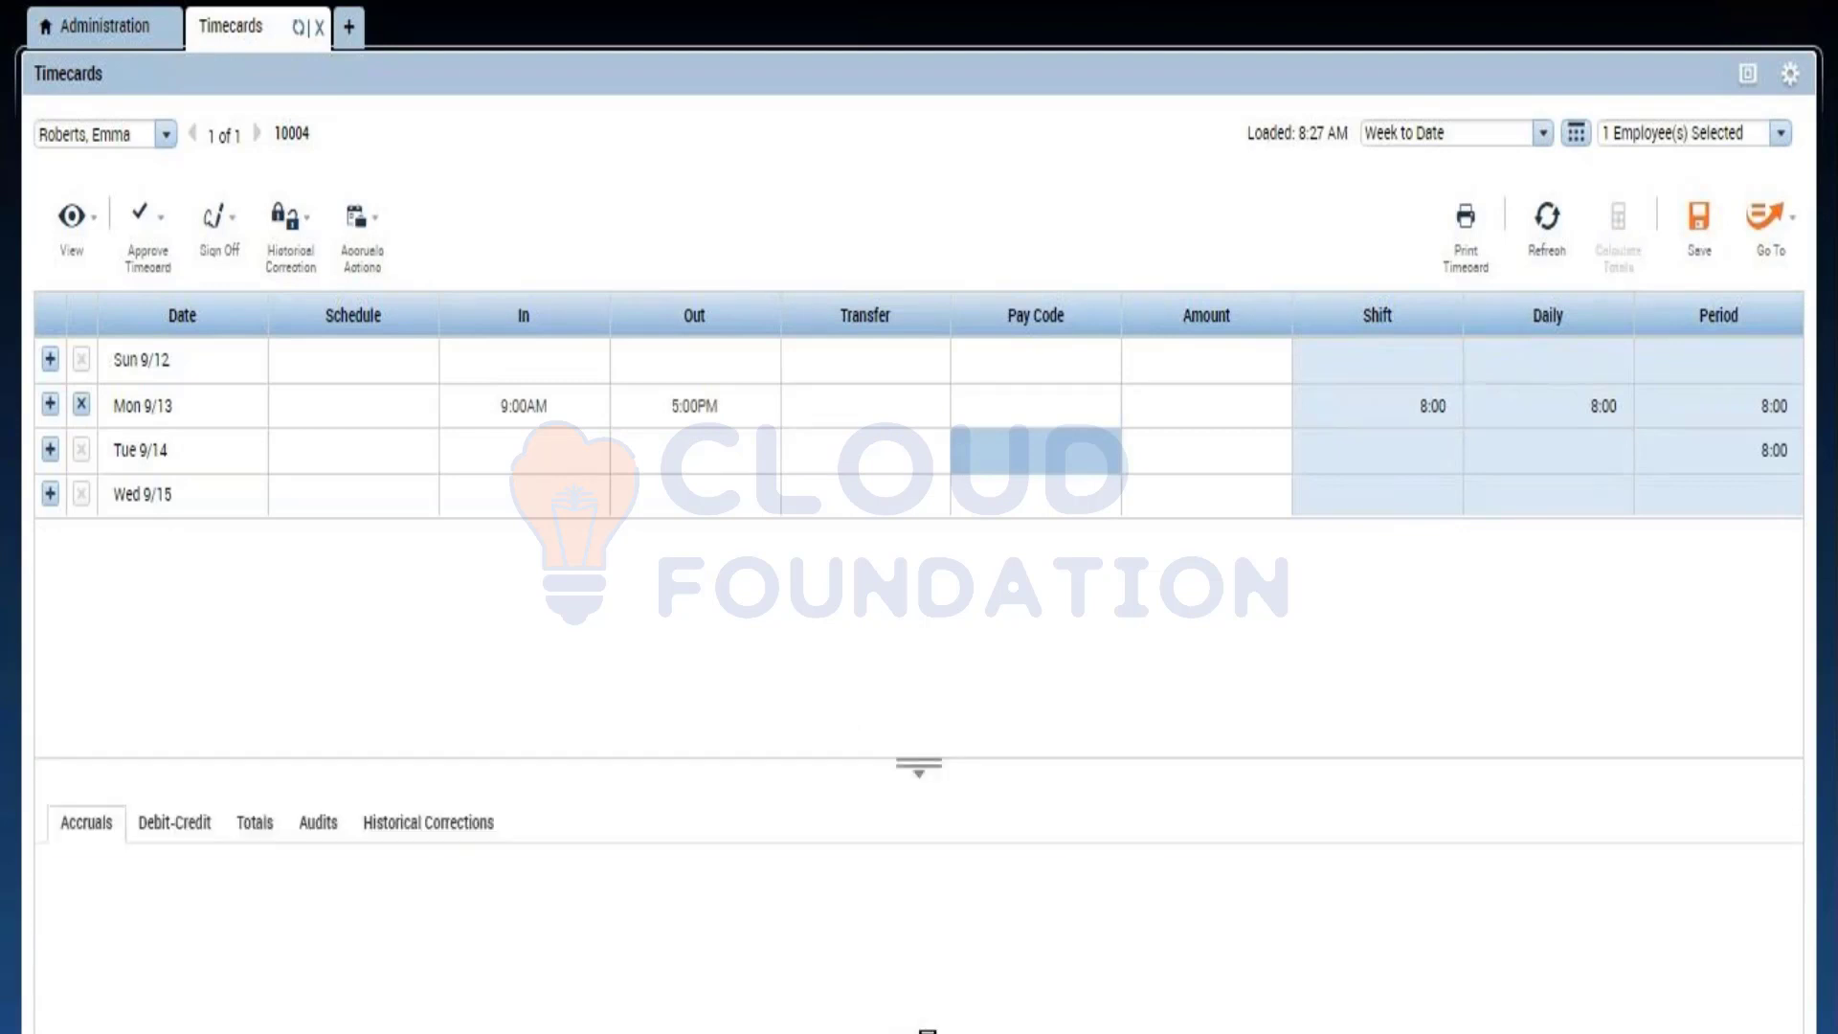
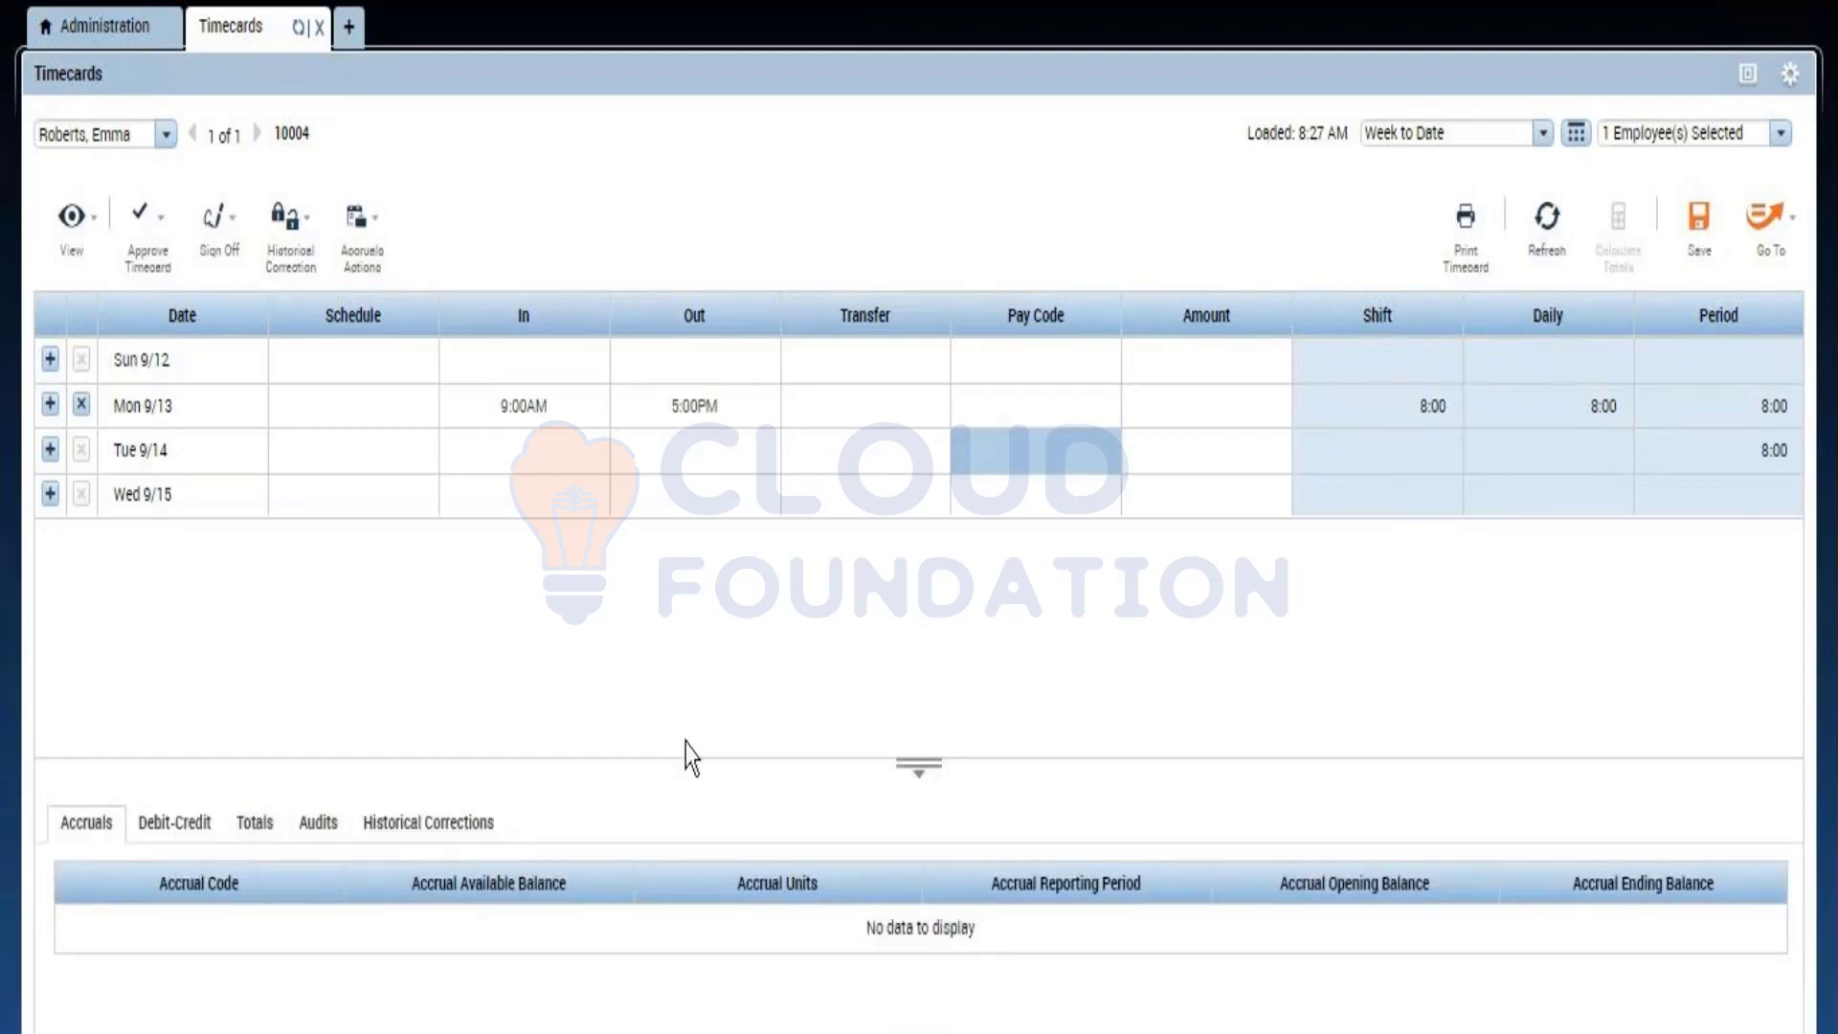
drag(801, 757, 789, 669)
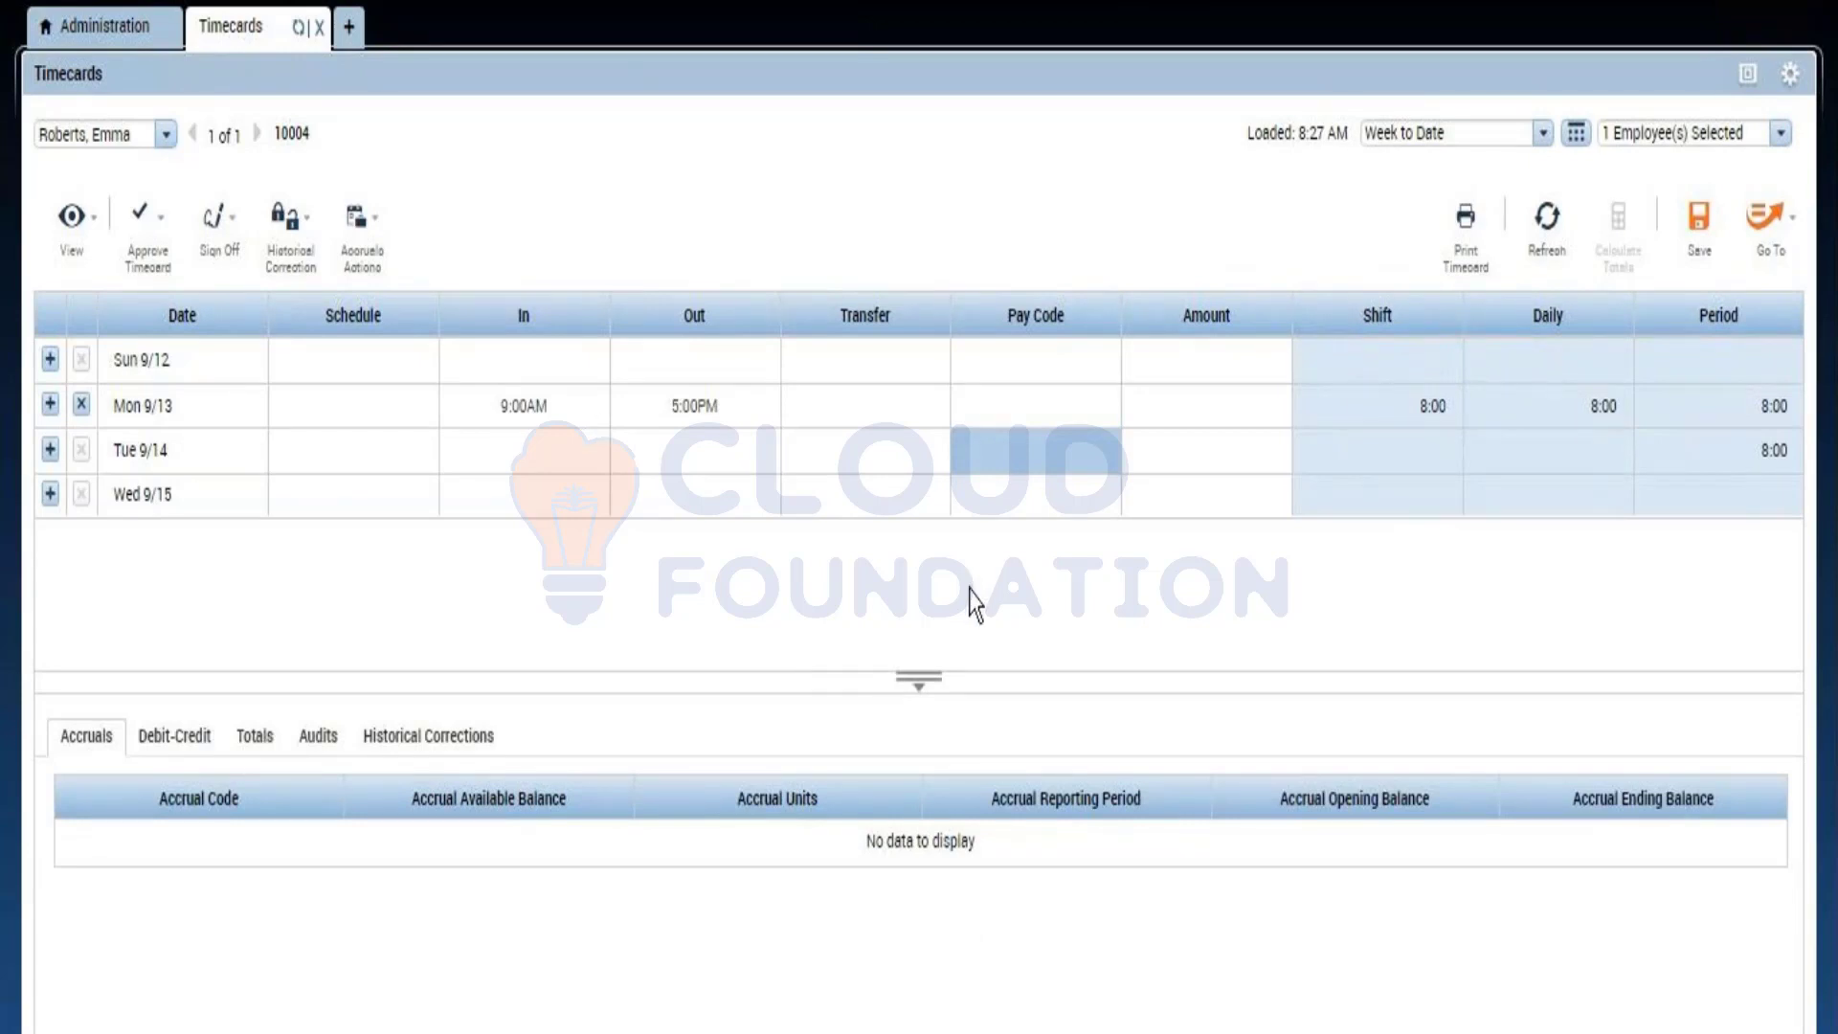
click(672, 416)
click(594, 414)
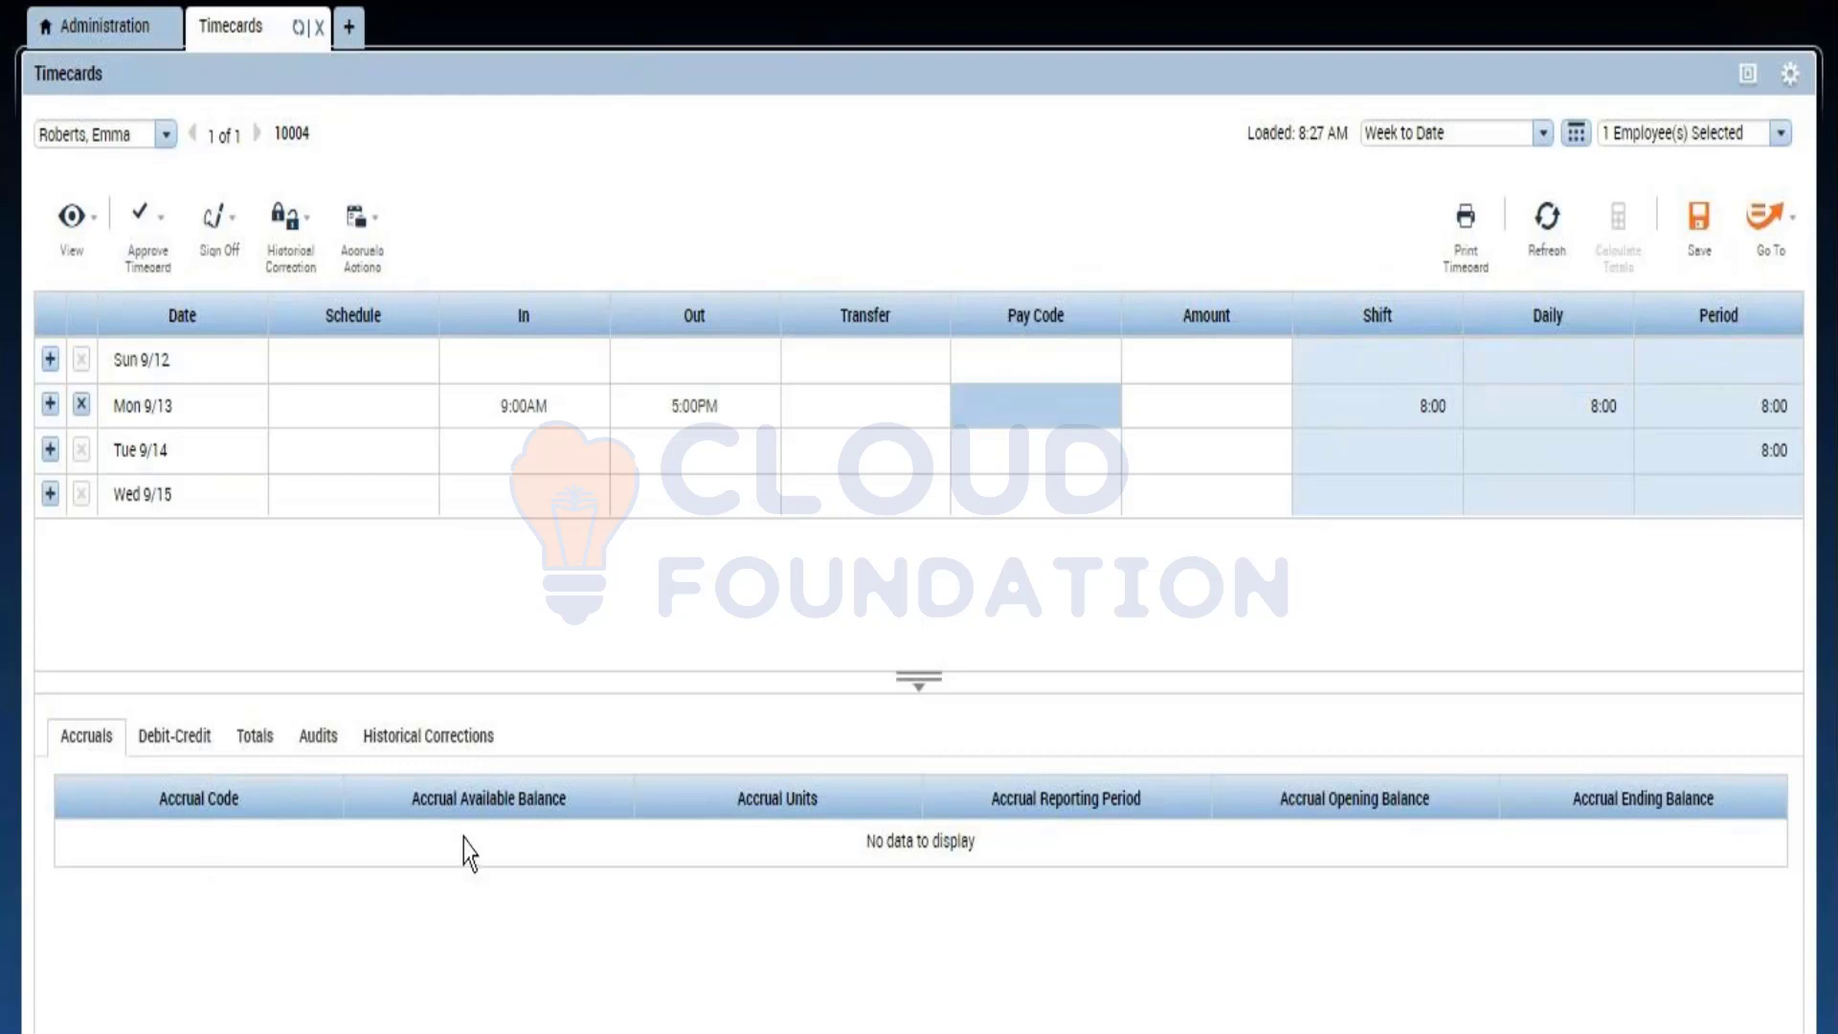
click(175, 389)
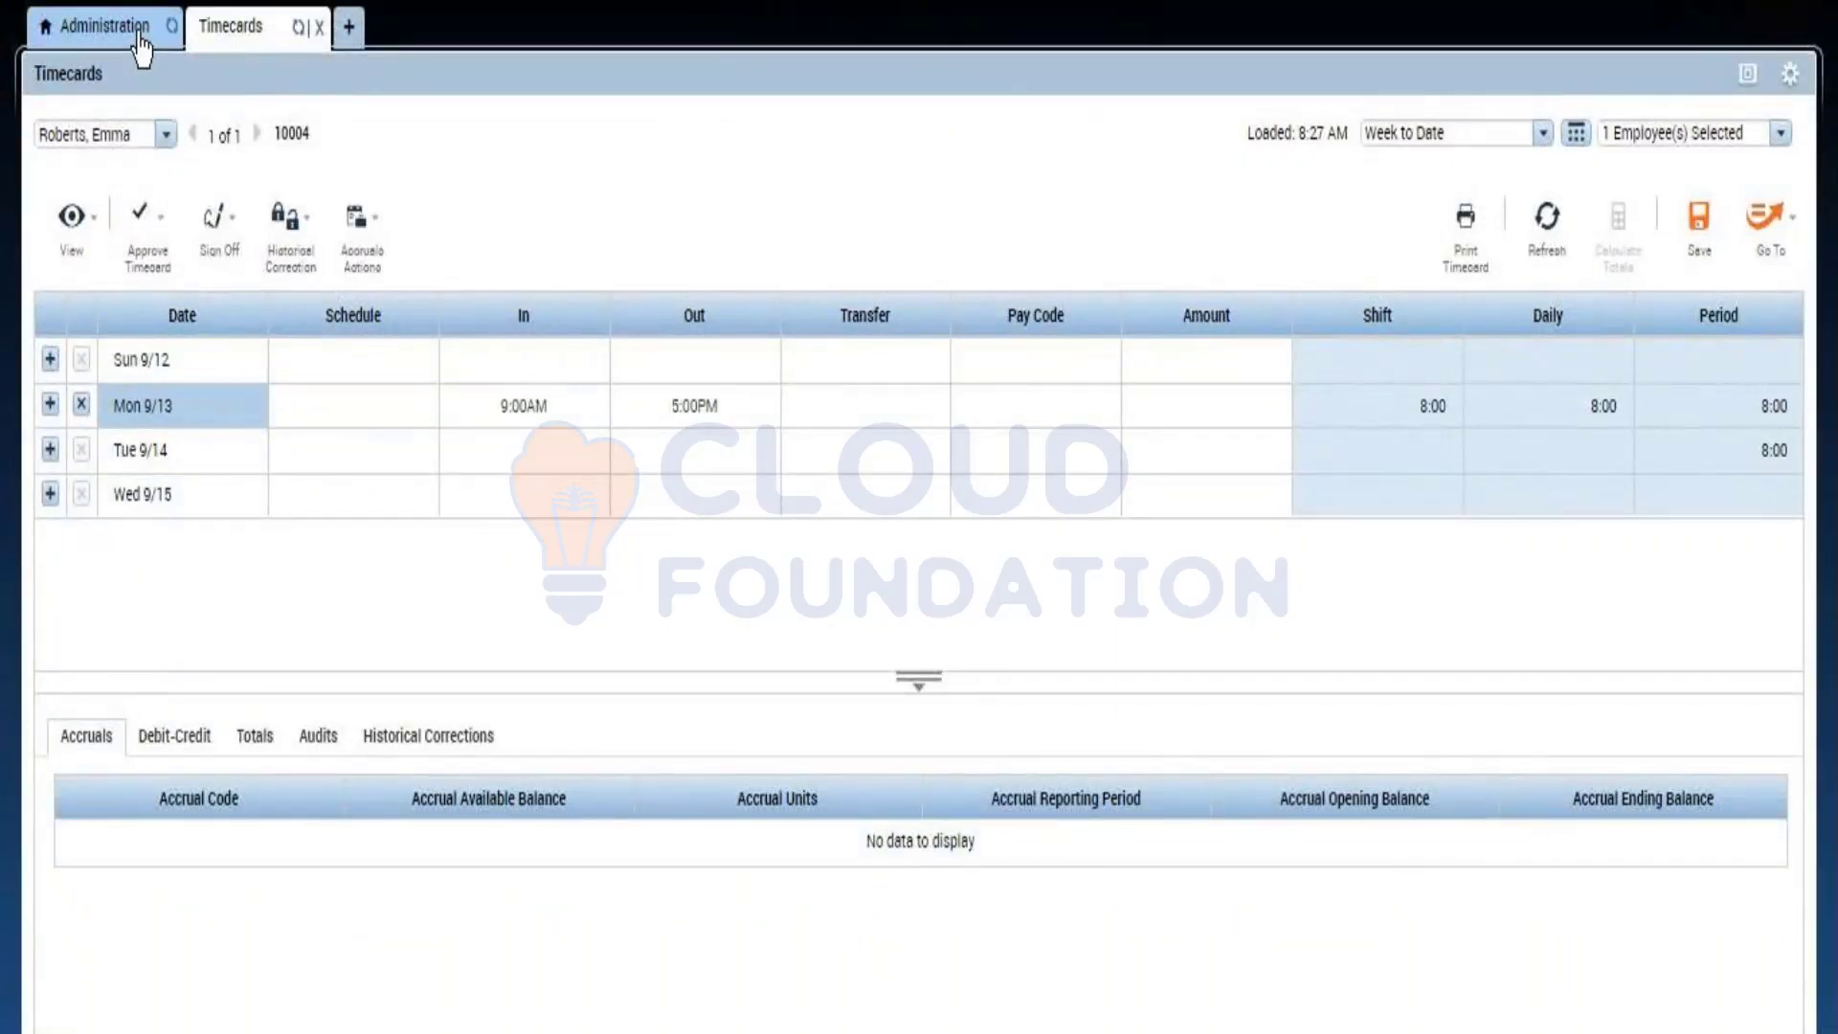
Go back to the maximized accrual code setup, view a blank new code form, and reopen the Personal Day code.
click(139, 39)
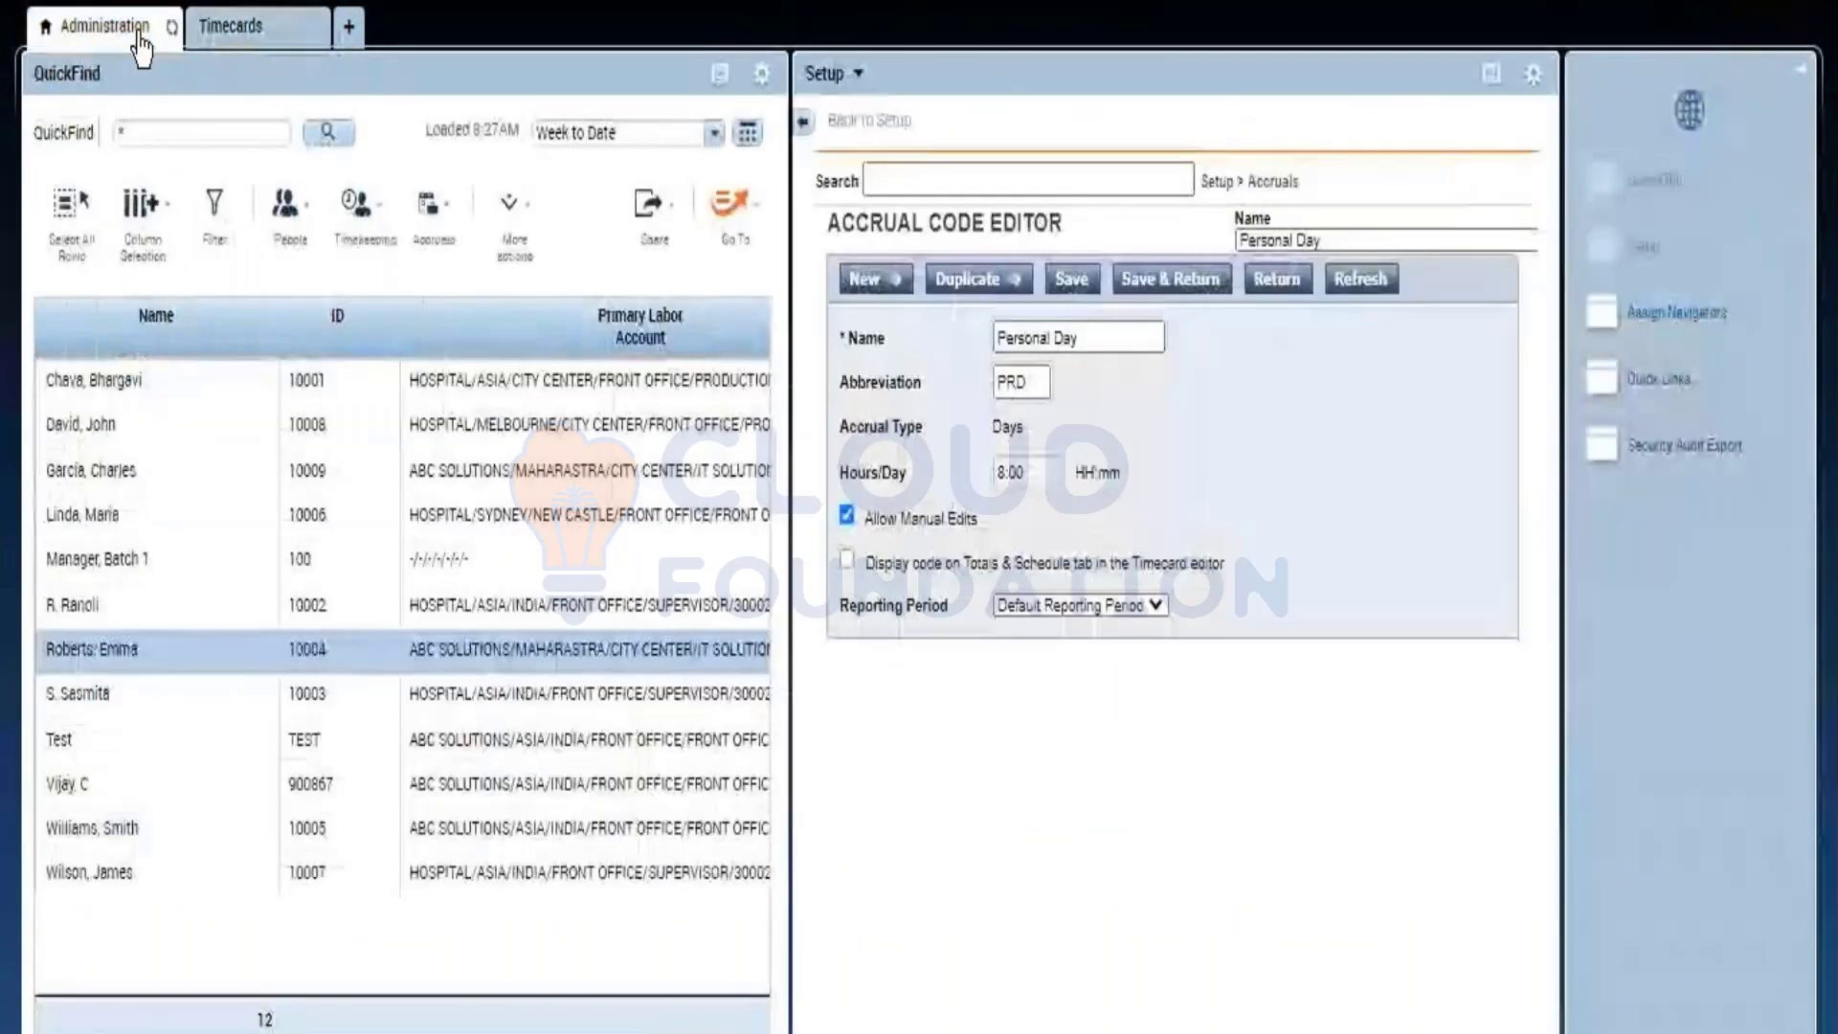
click(1486, 83)
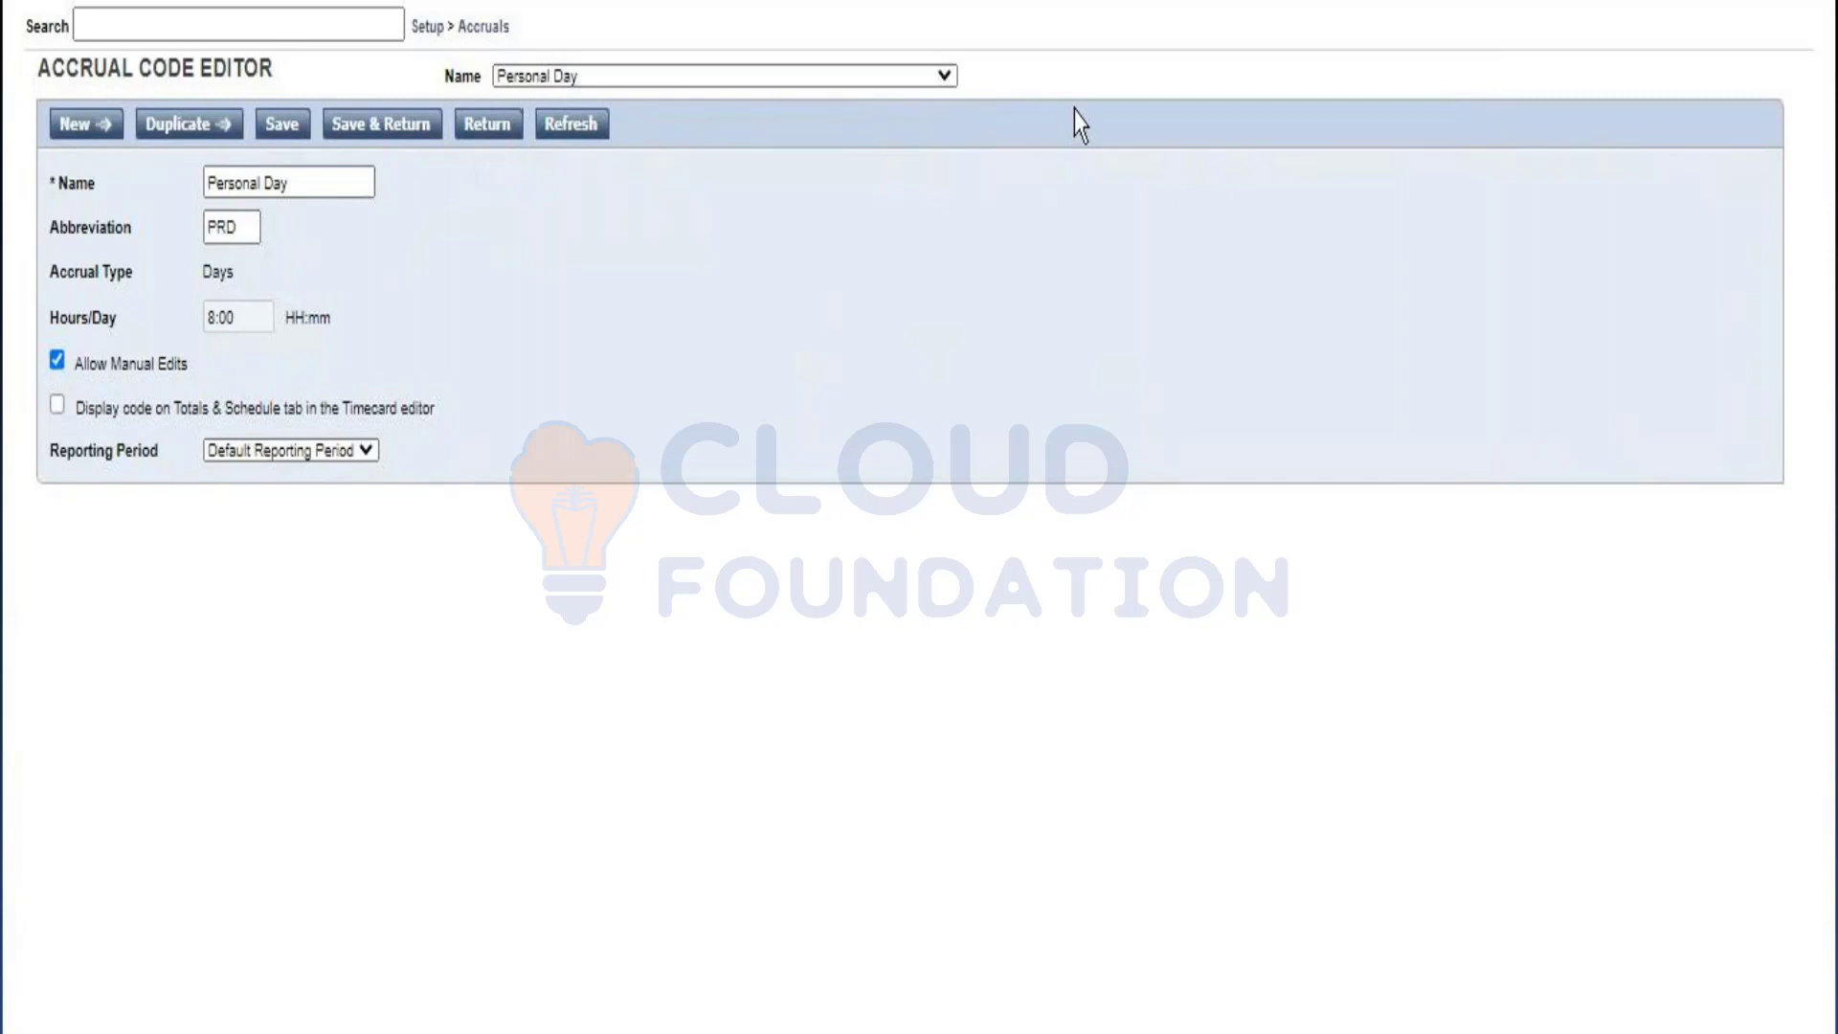
click(59, 134)
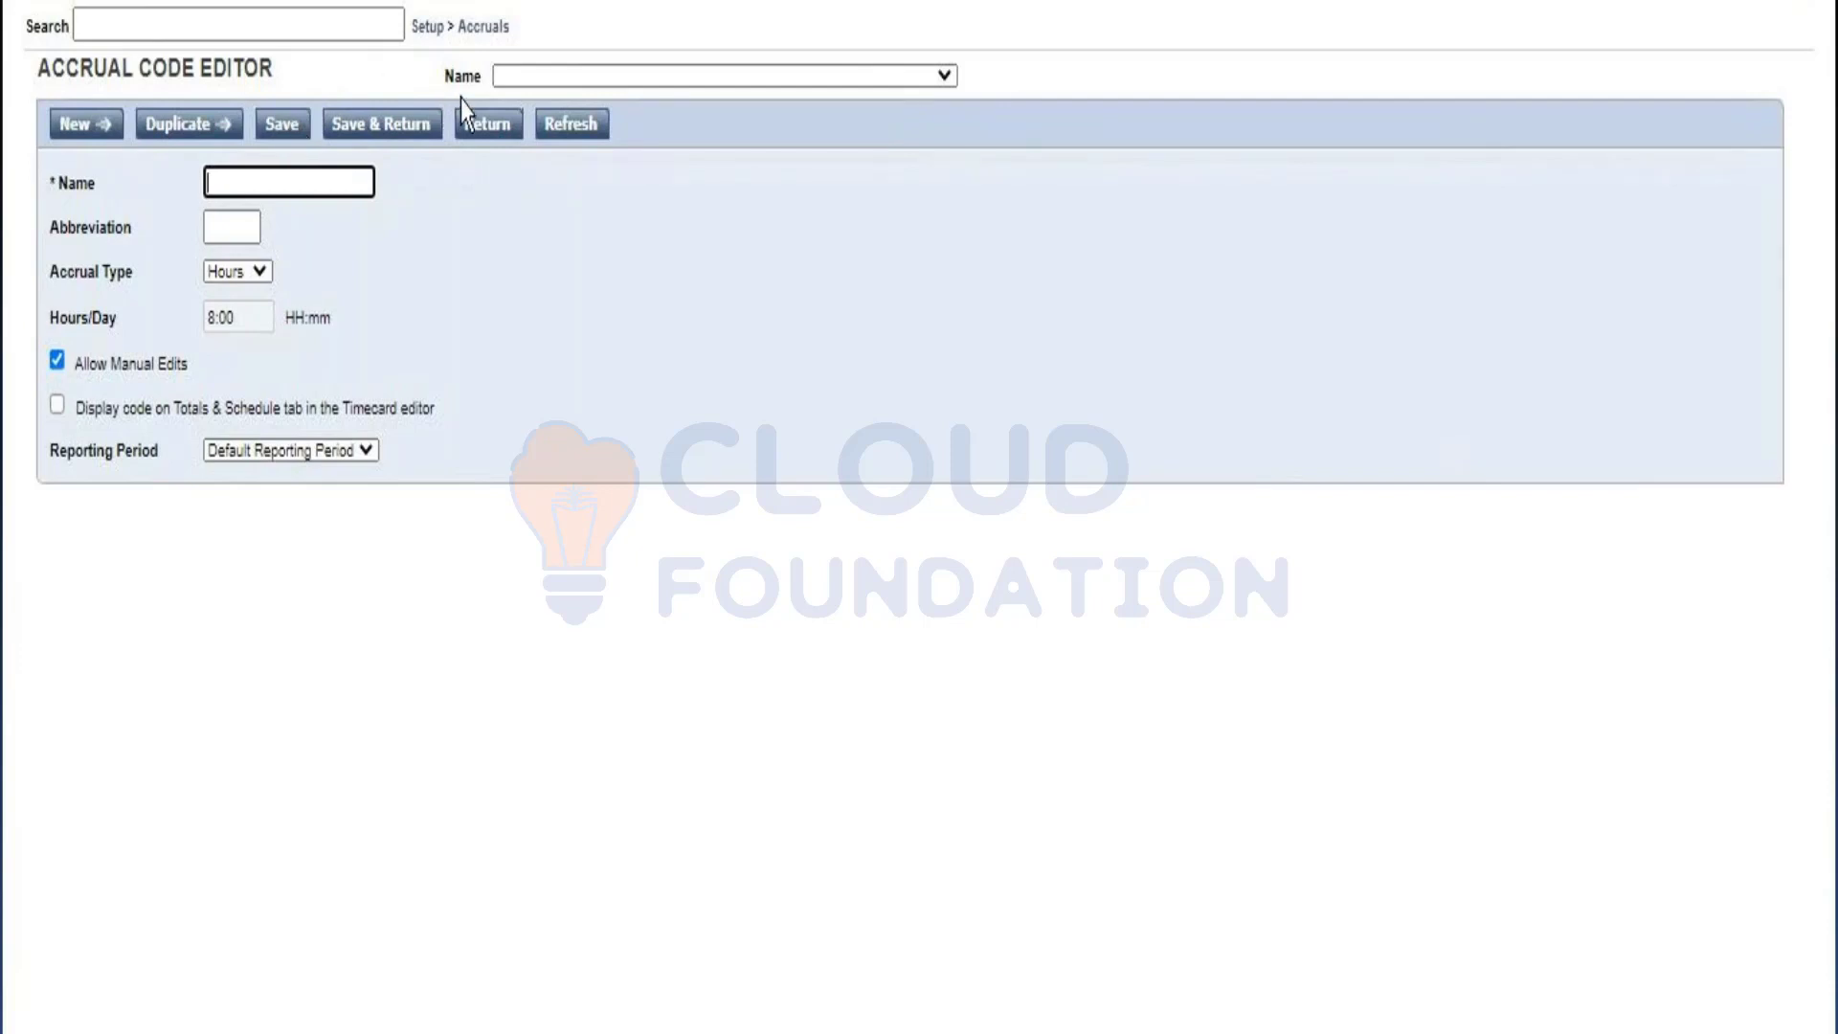
click(475, 125)
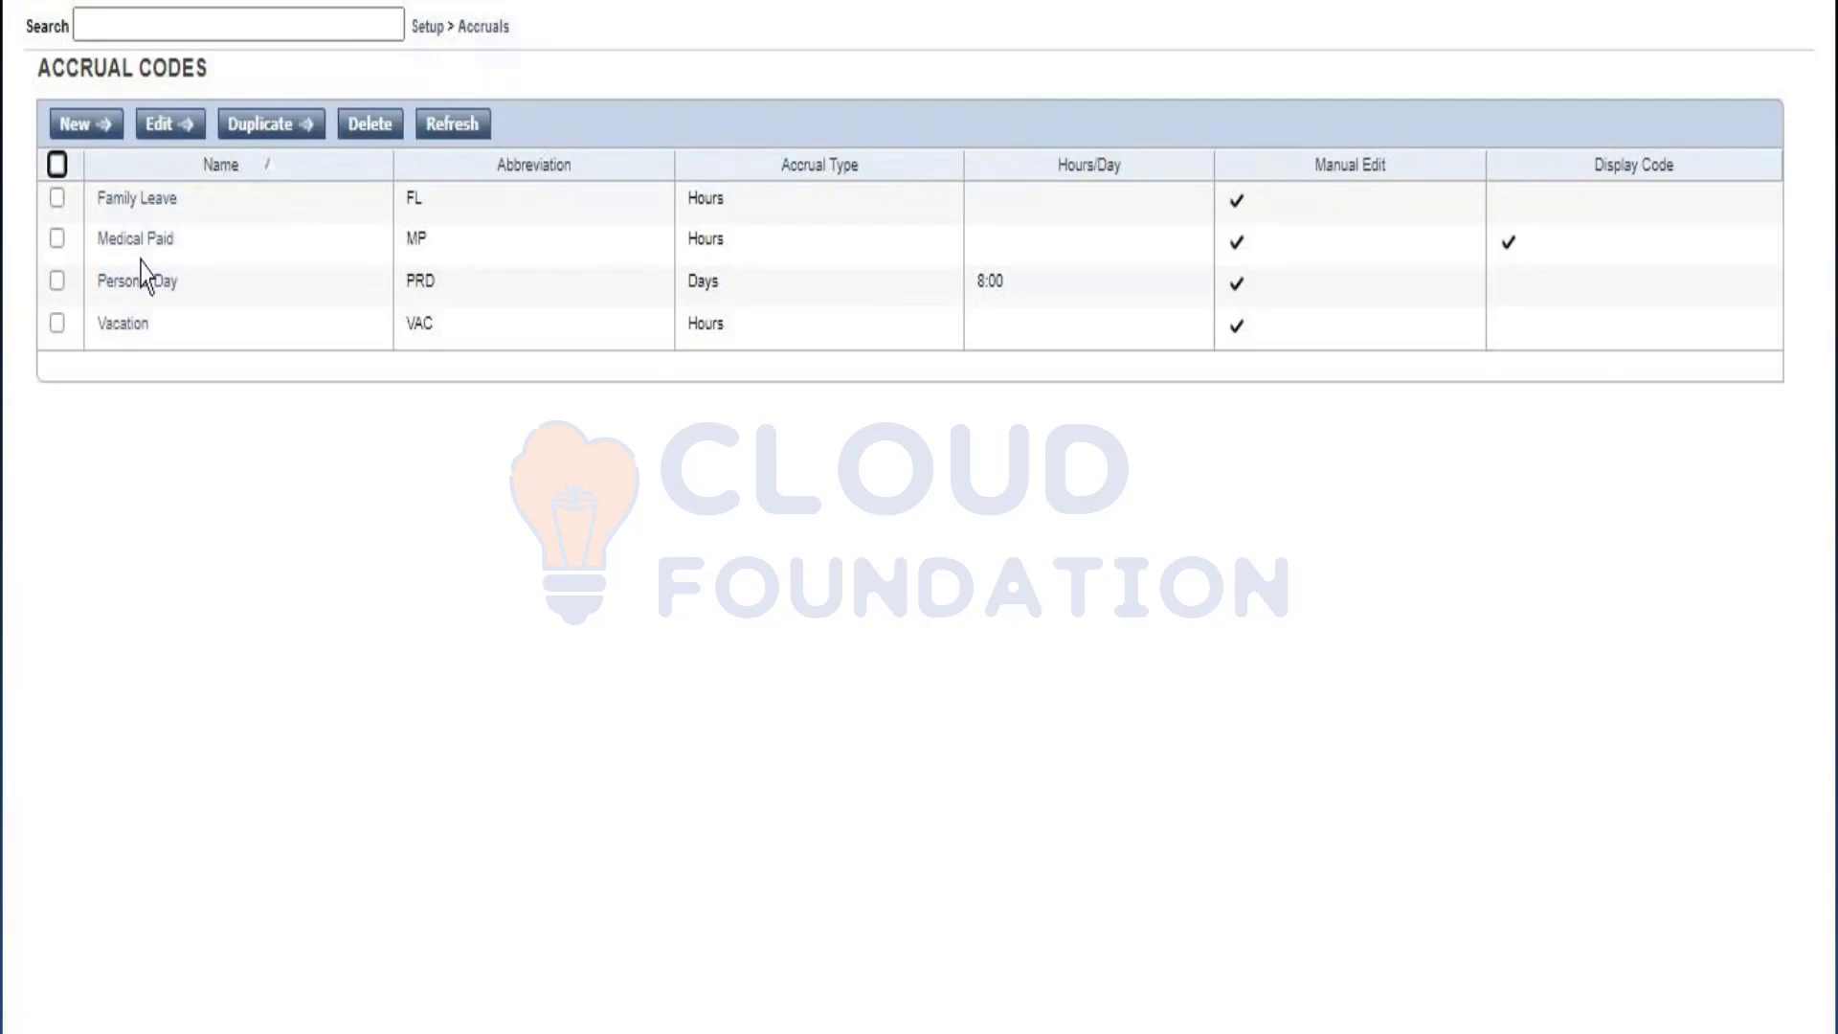
click(108, 303)
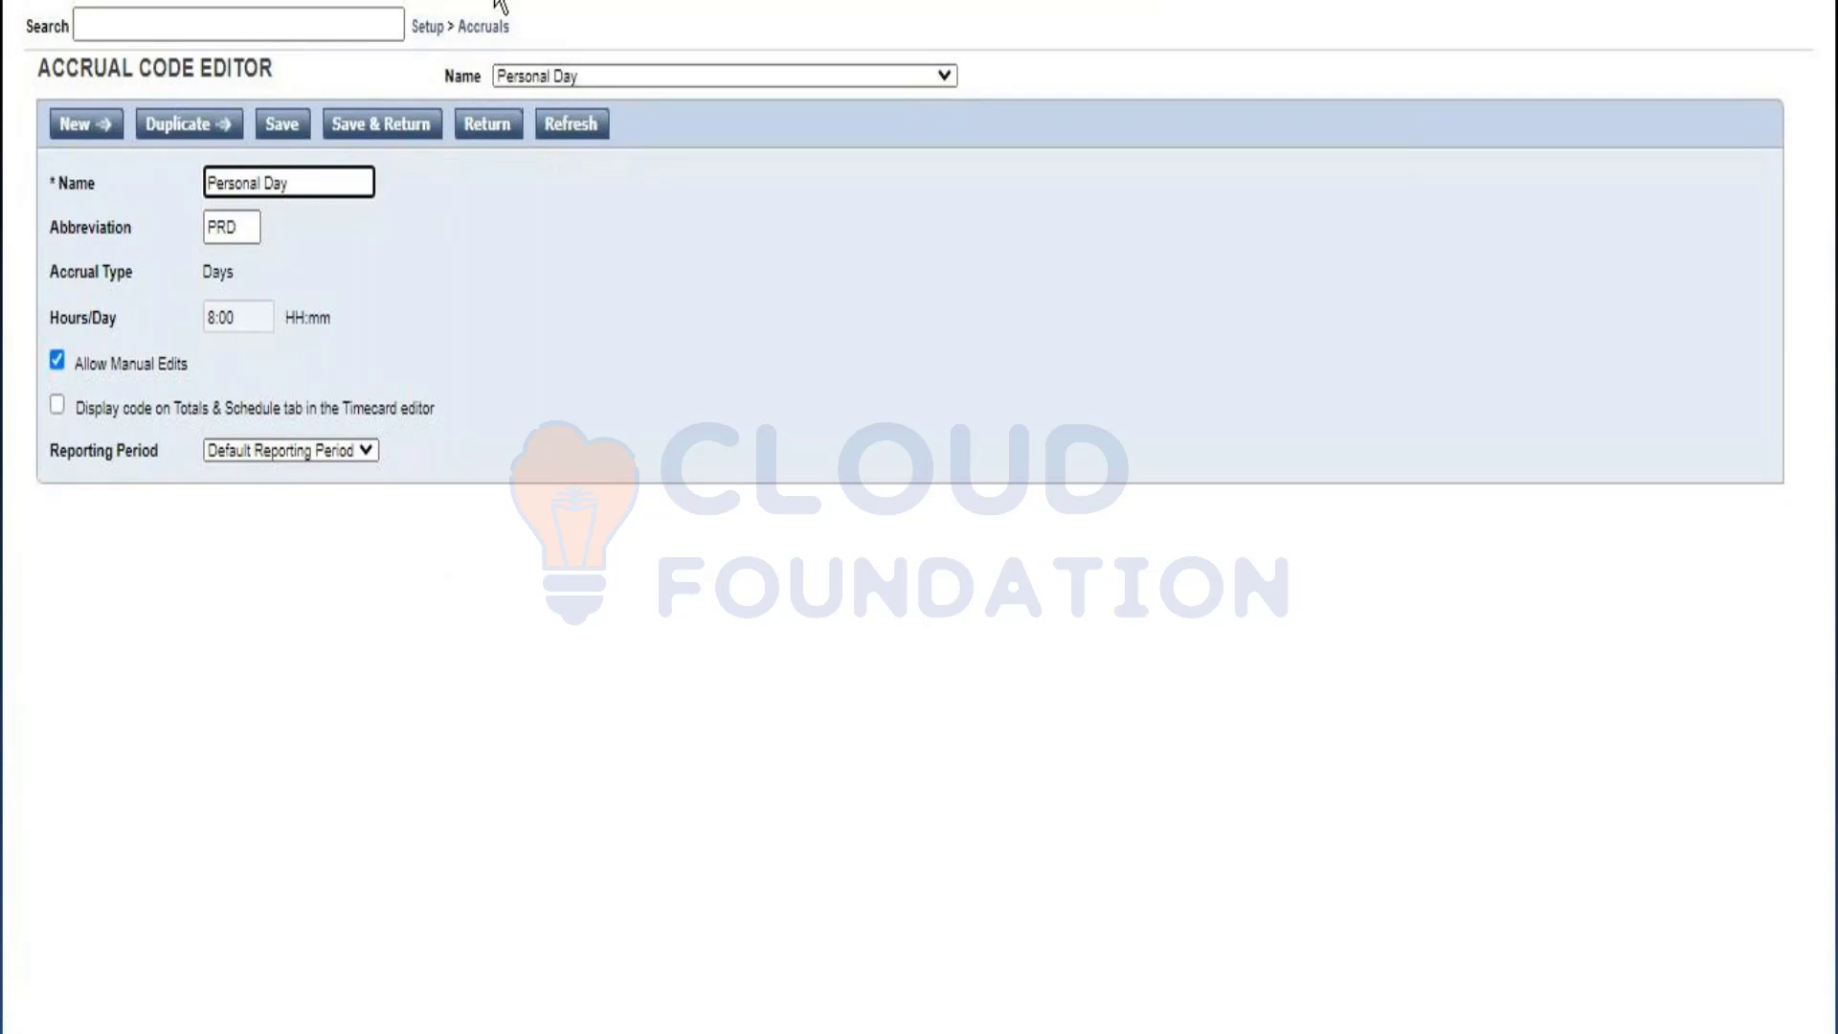
Open the accruals Dates setup and go to the Accrual Reference Date name among the person-specific dates.
click(496, 29)
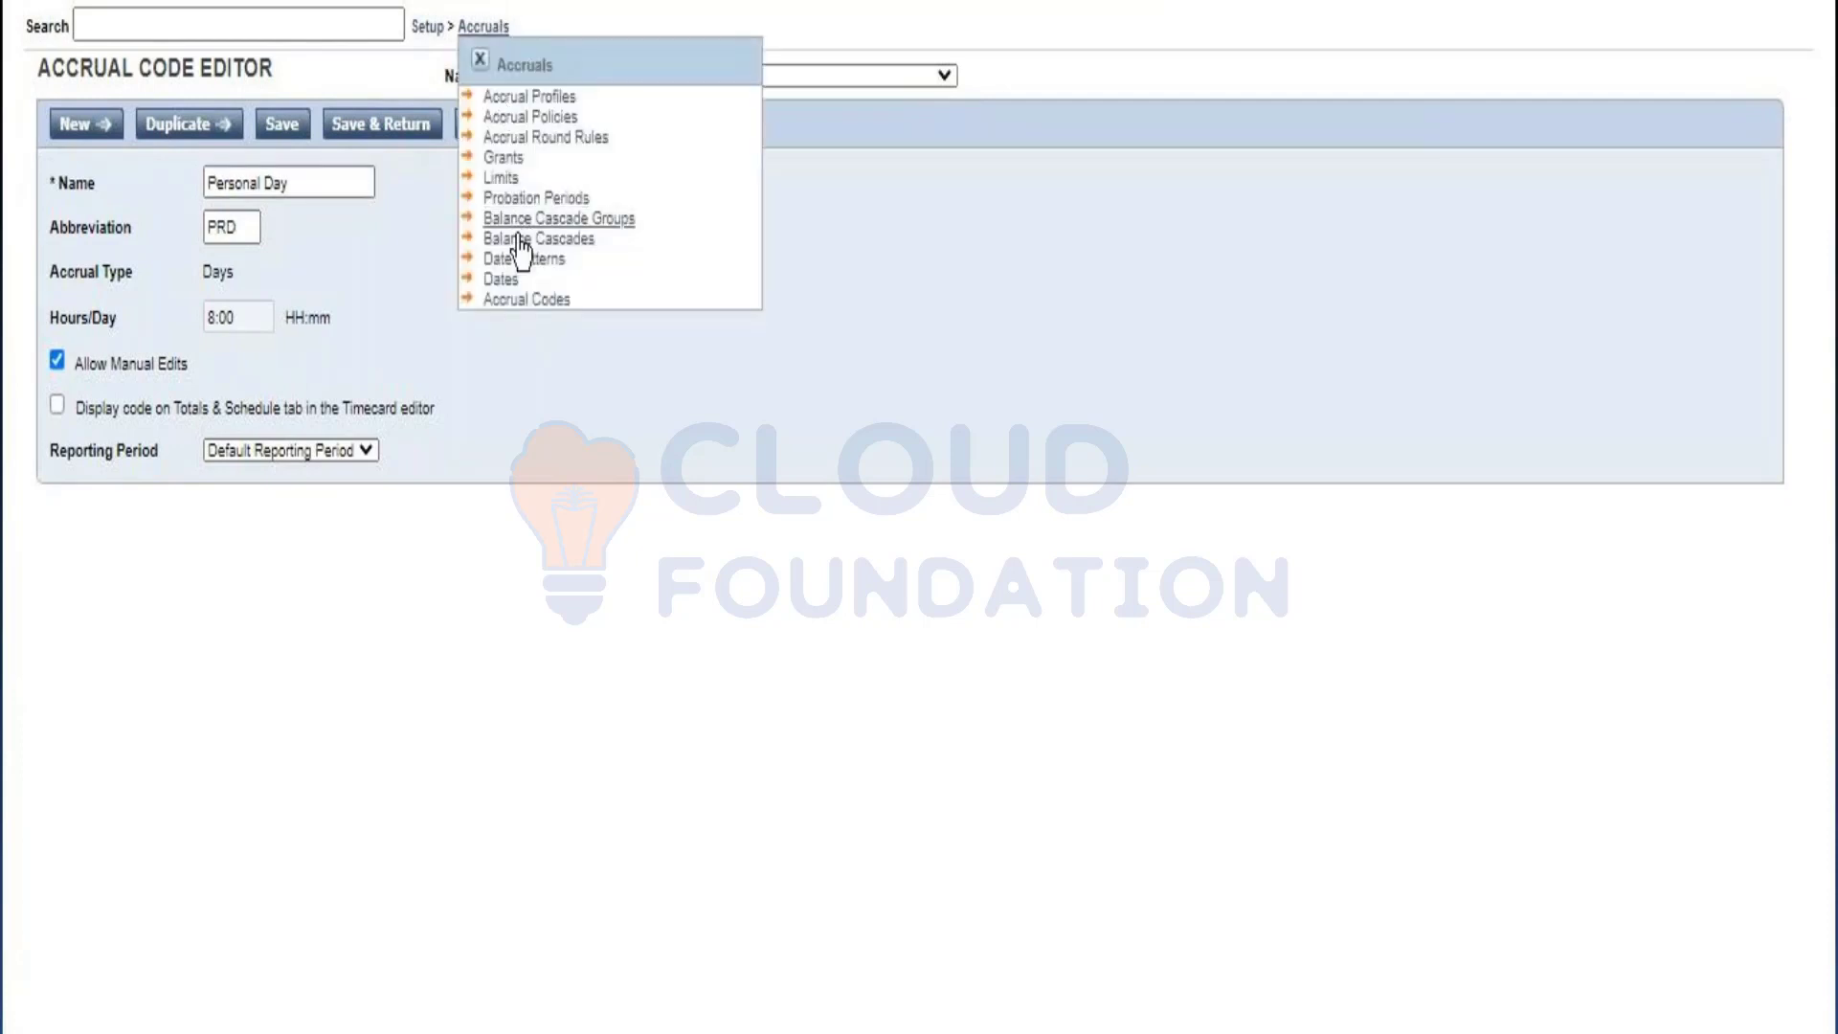
click(499, 279)
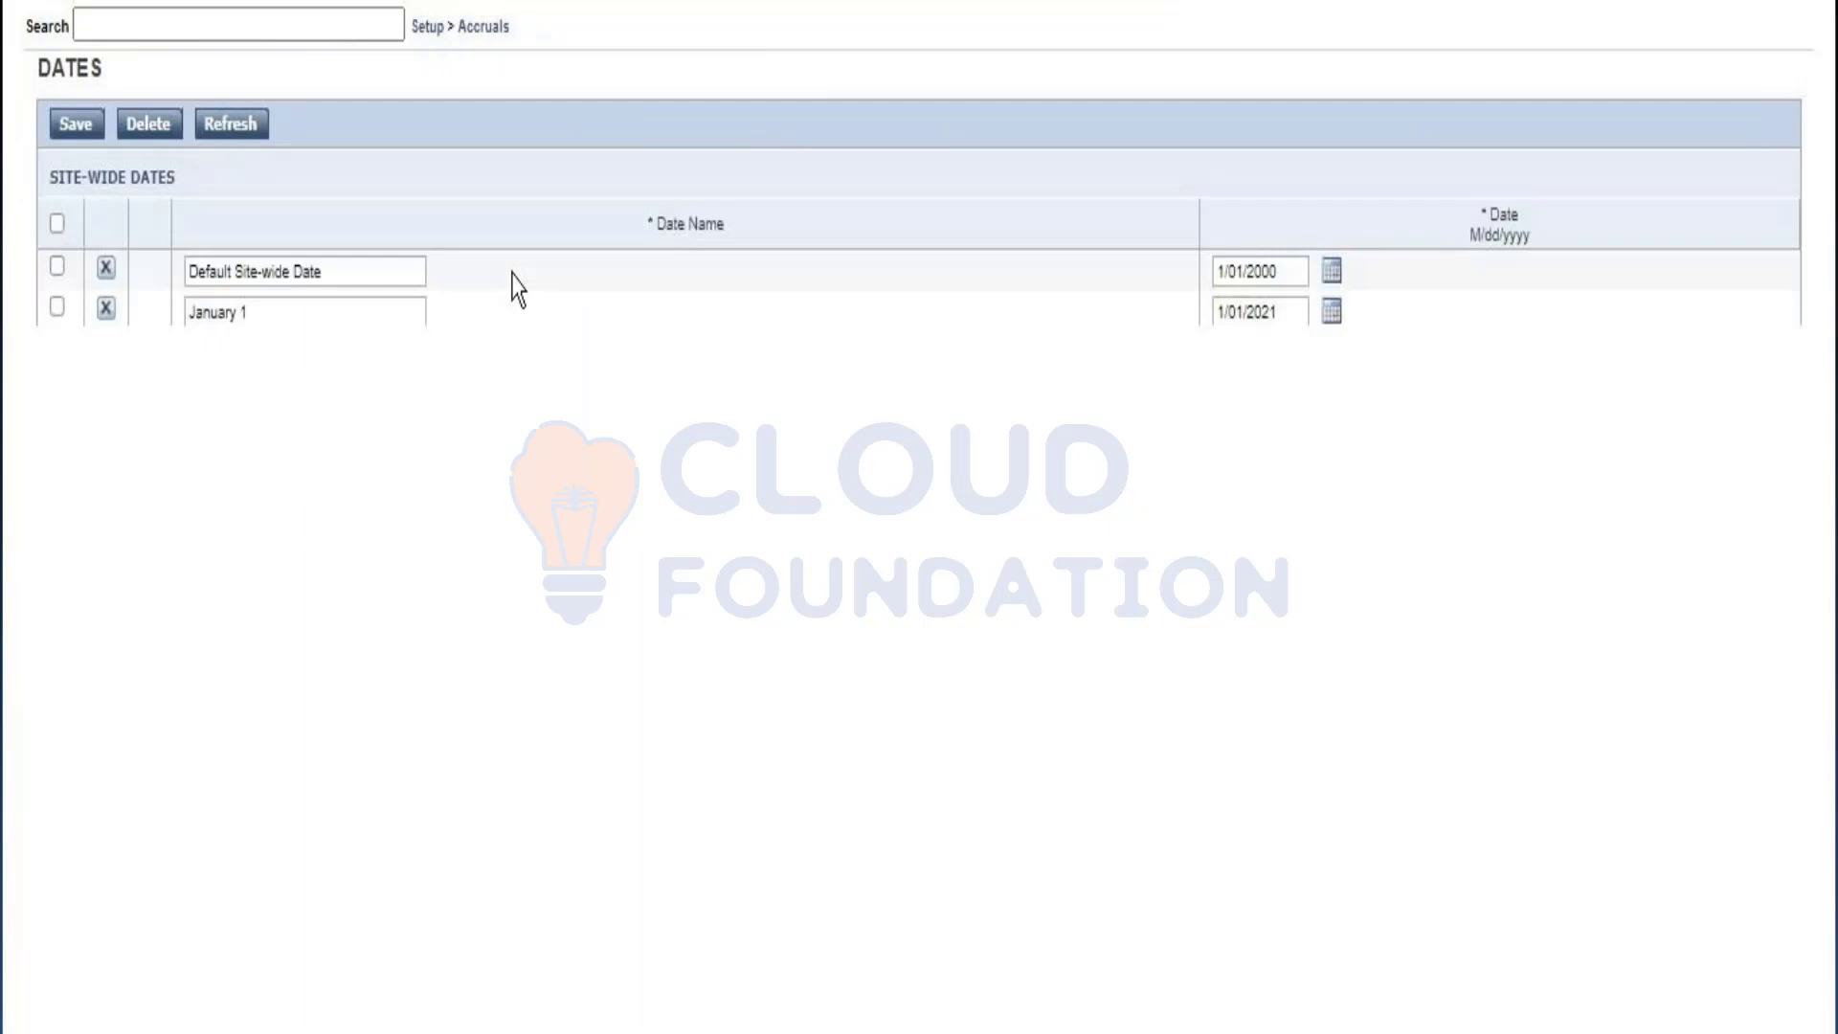
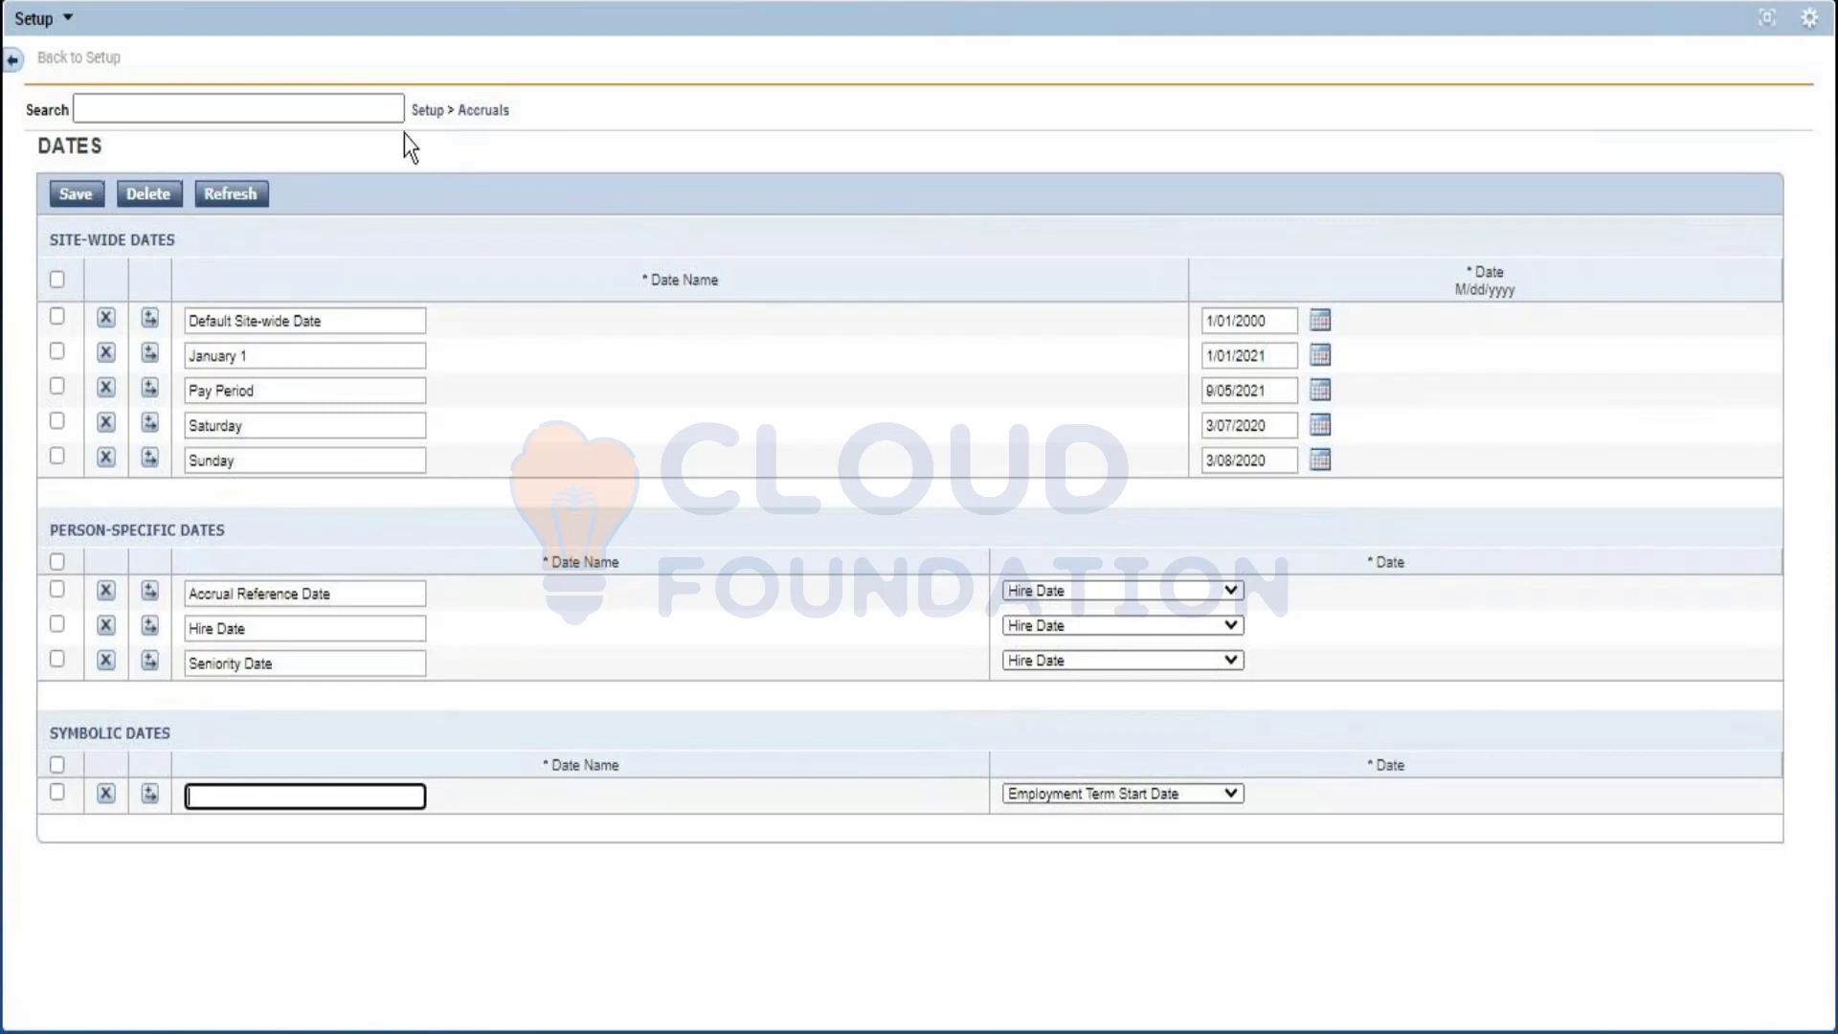
click(253, 598)
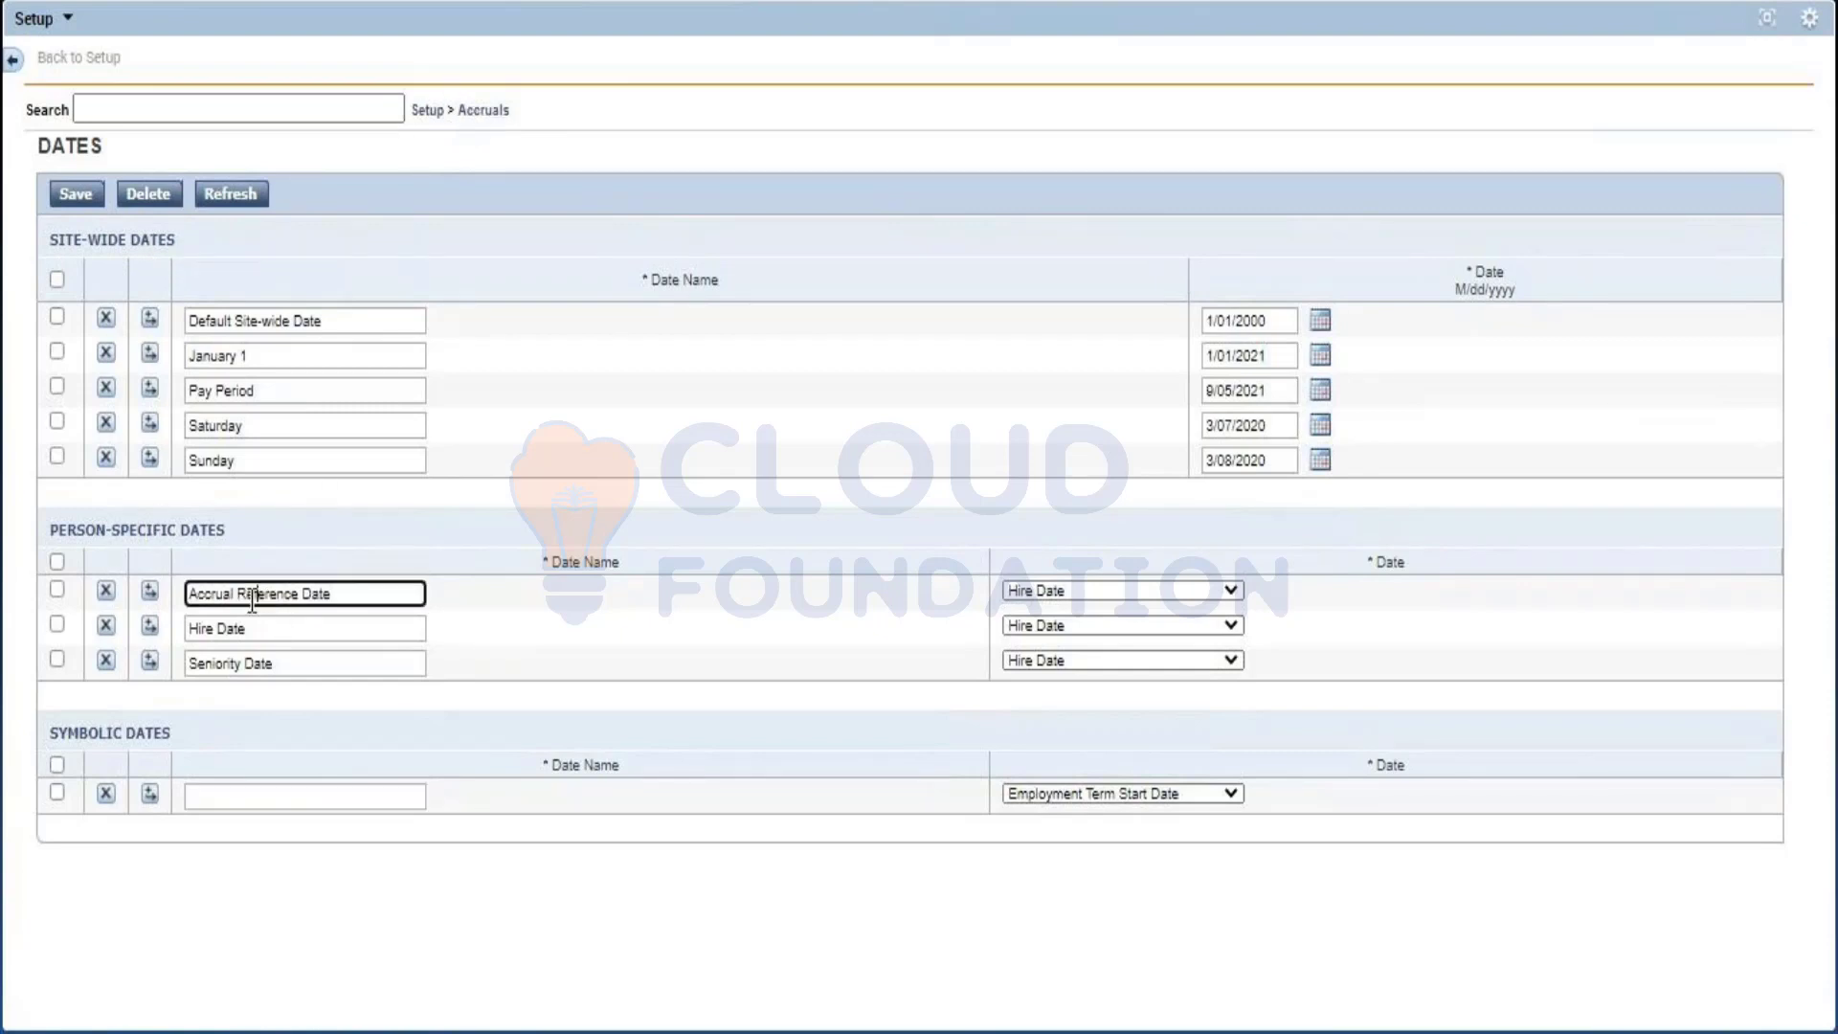
Try adding a person-specific date row below Accrual Reference Date, view its date choices, and remove the blank row.
click(150, 591)
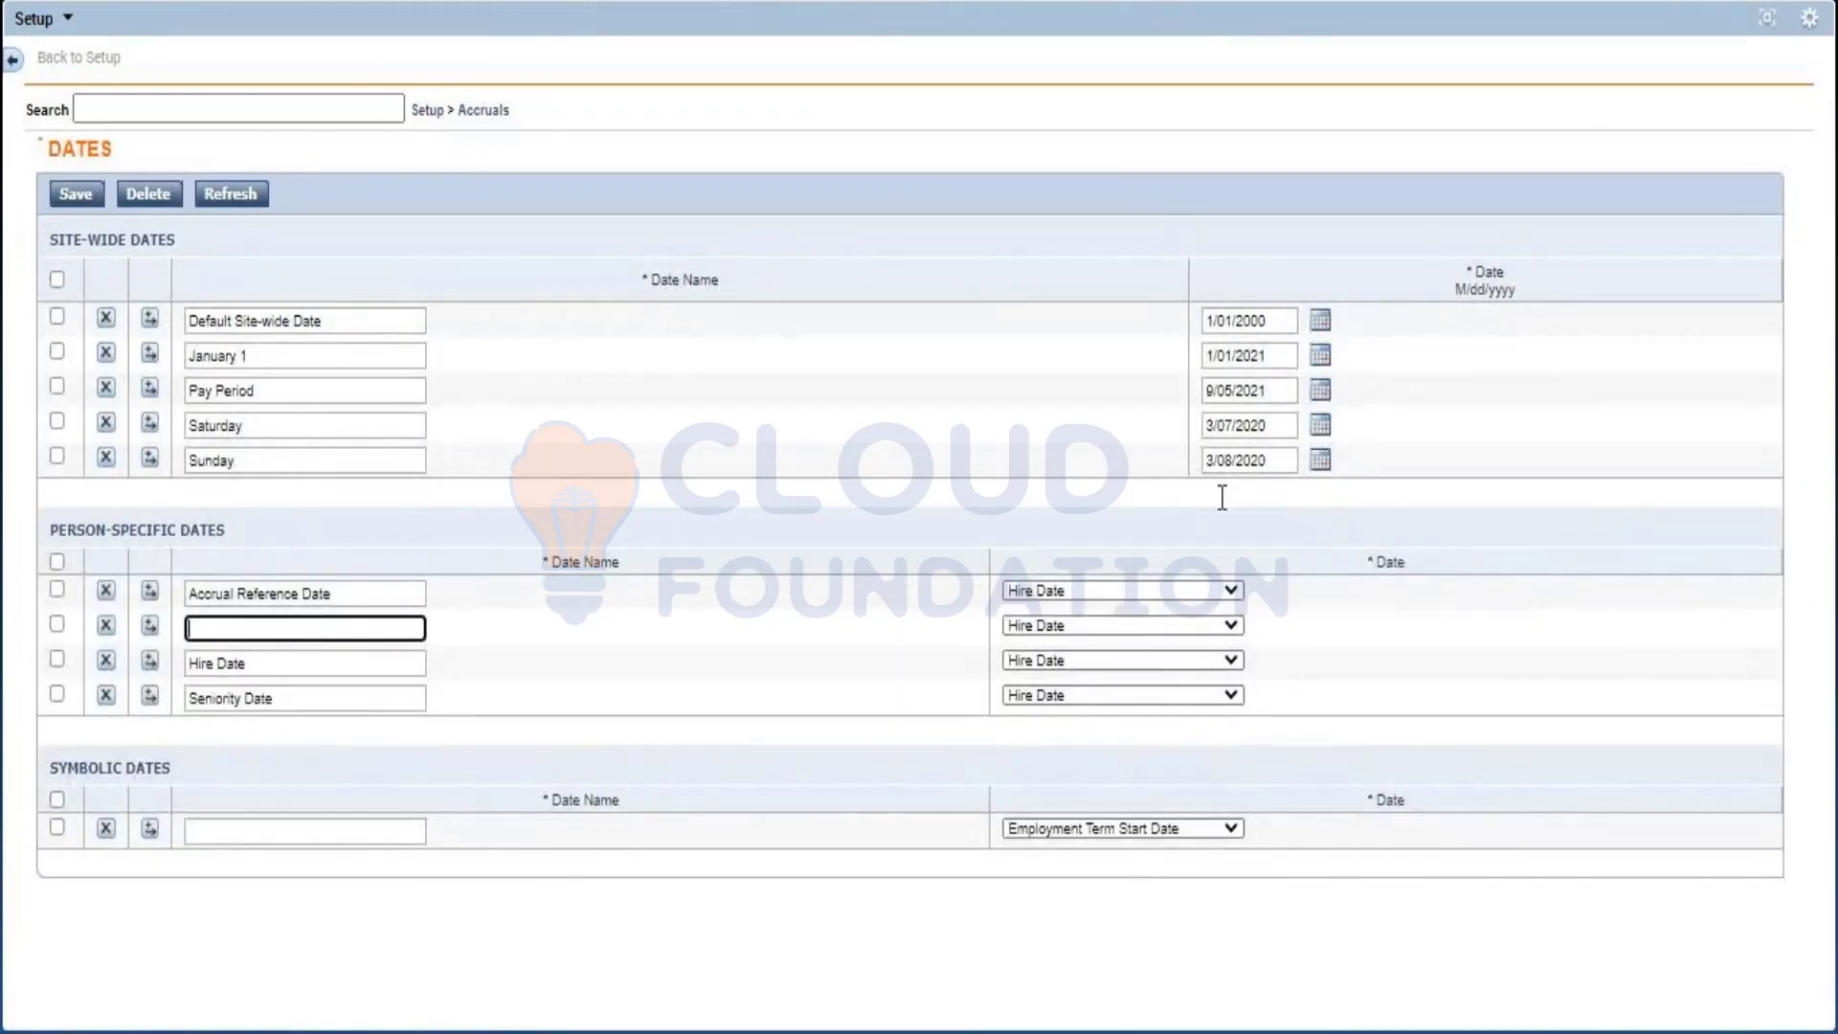
click(1141, 622)
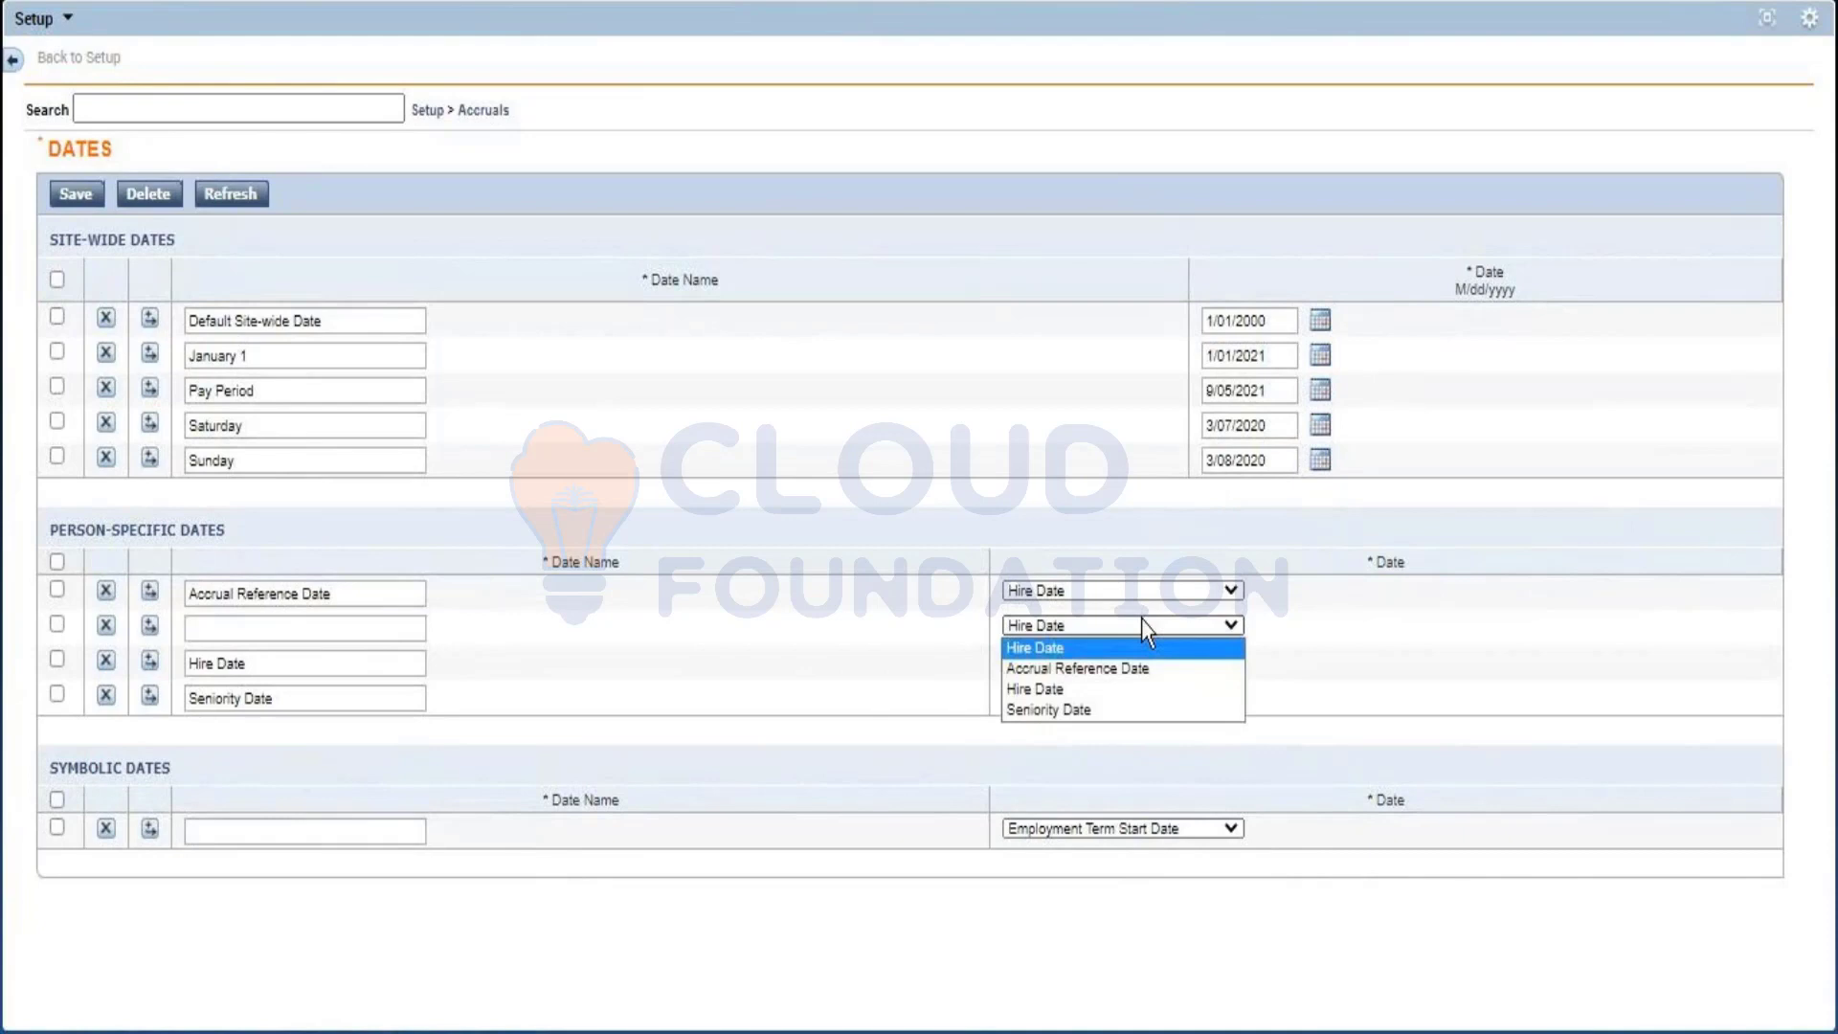
click(1086, 645)
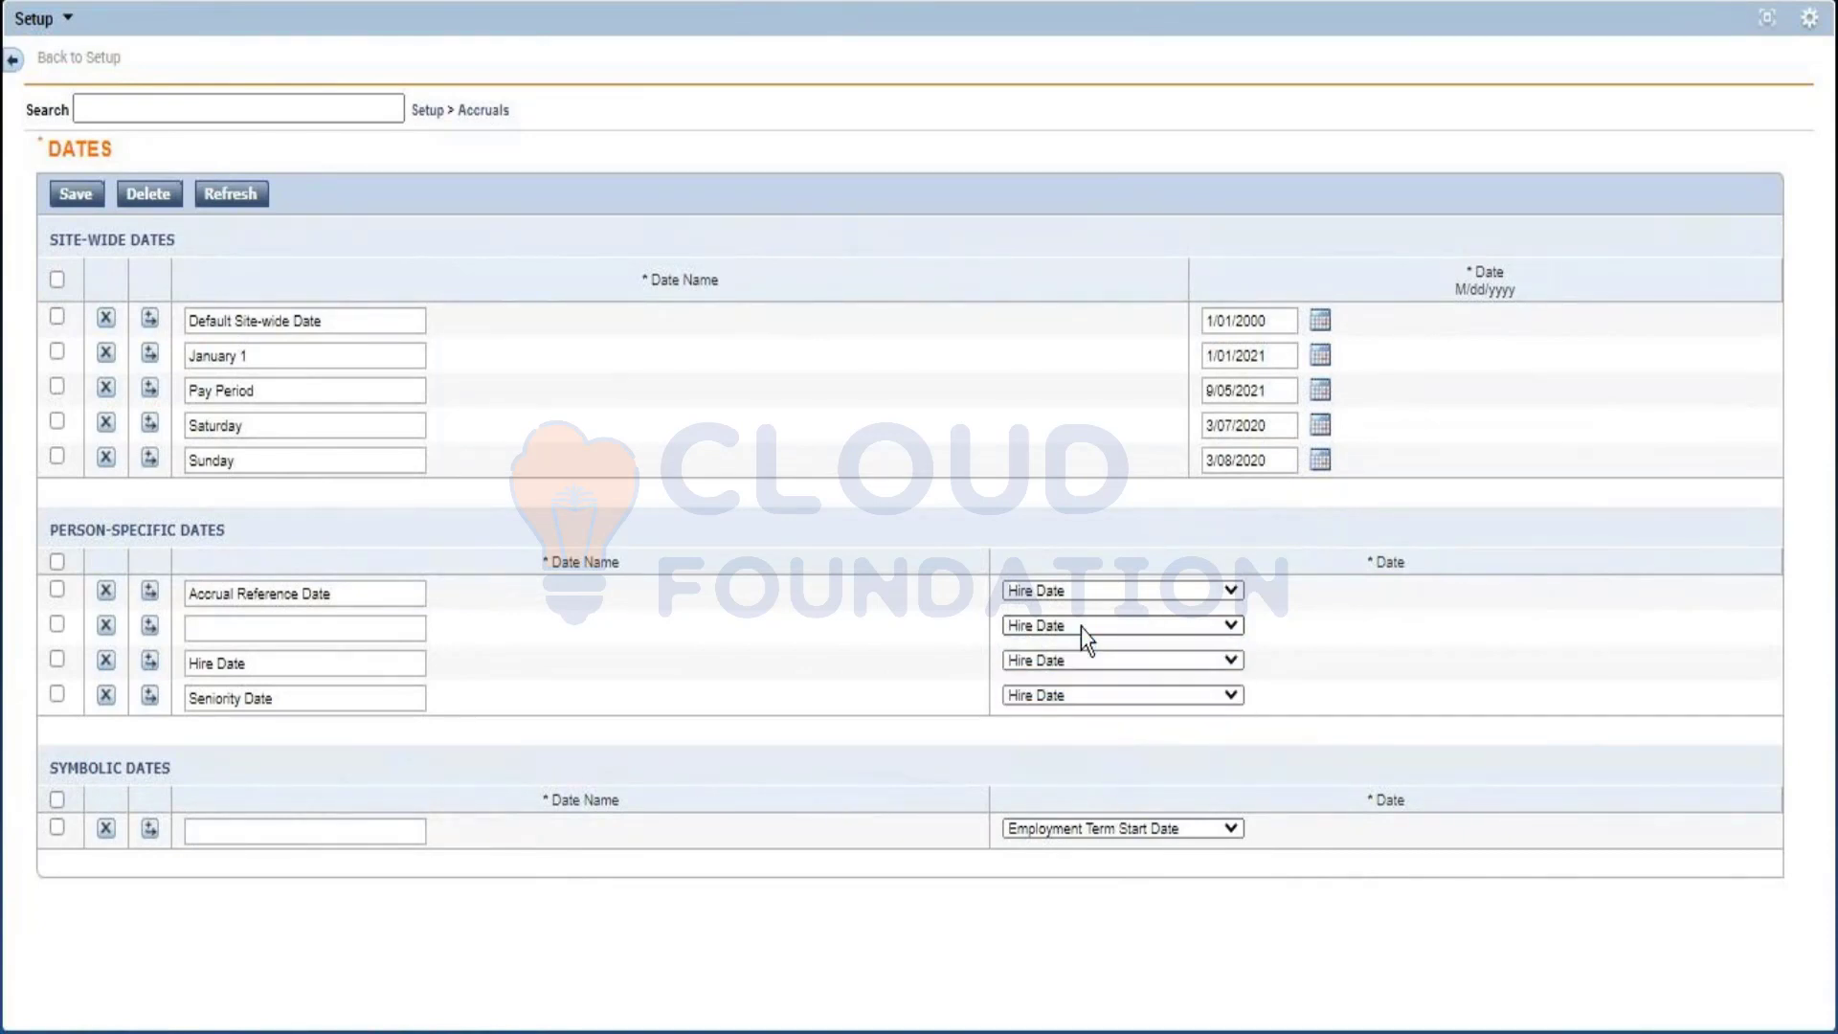
click(106, 632)
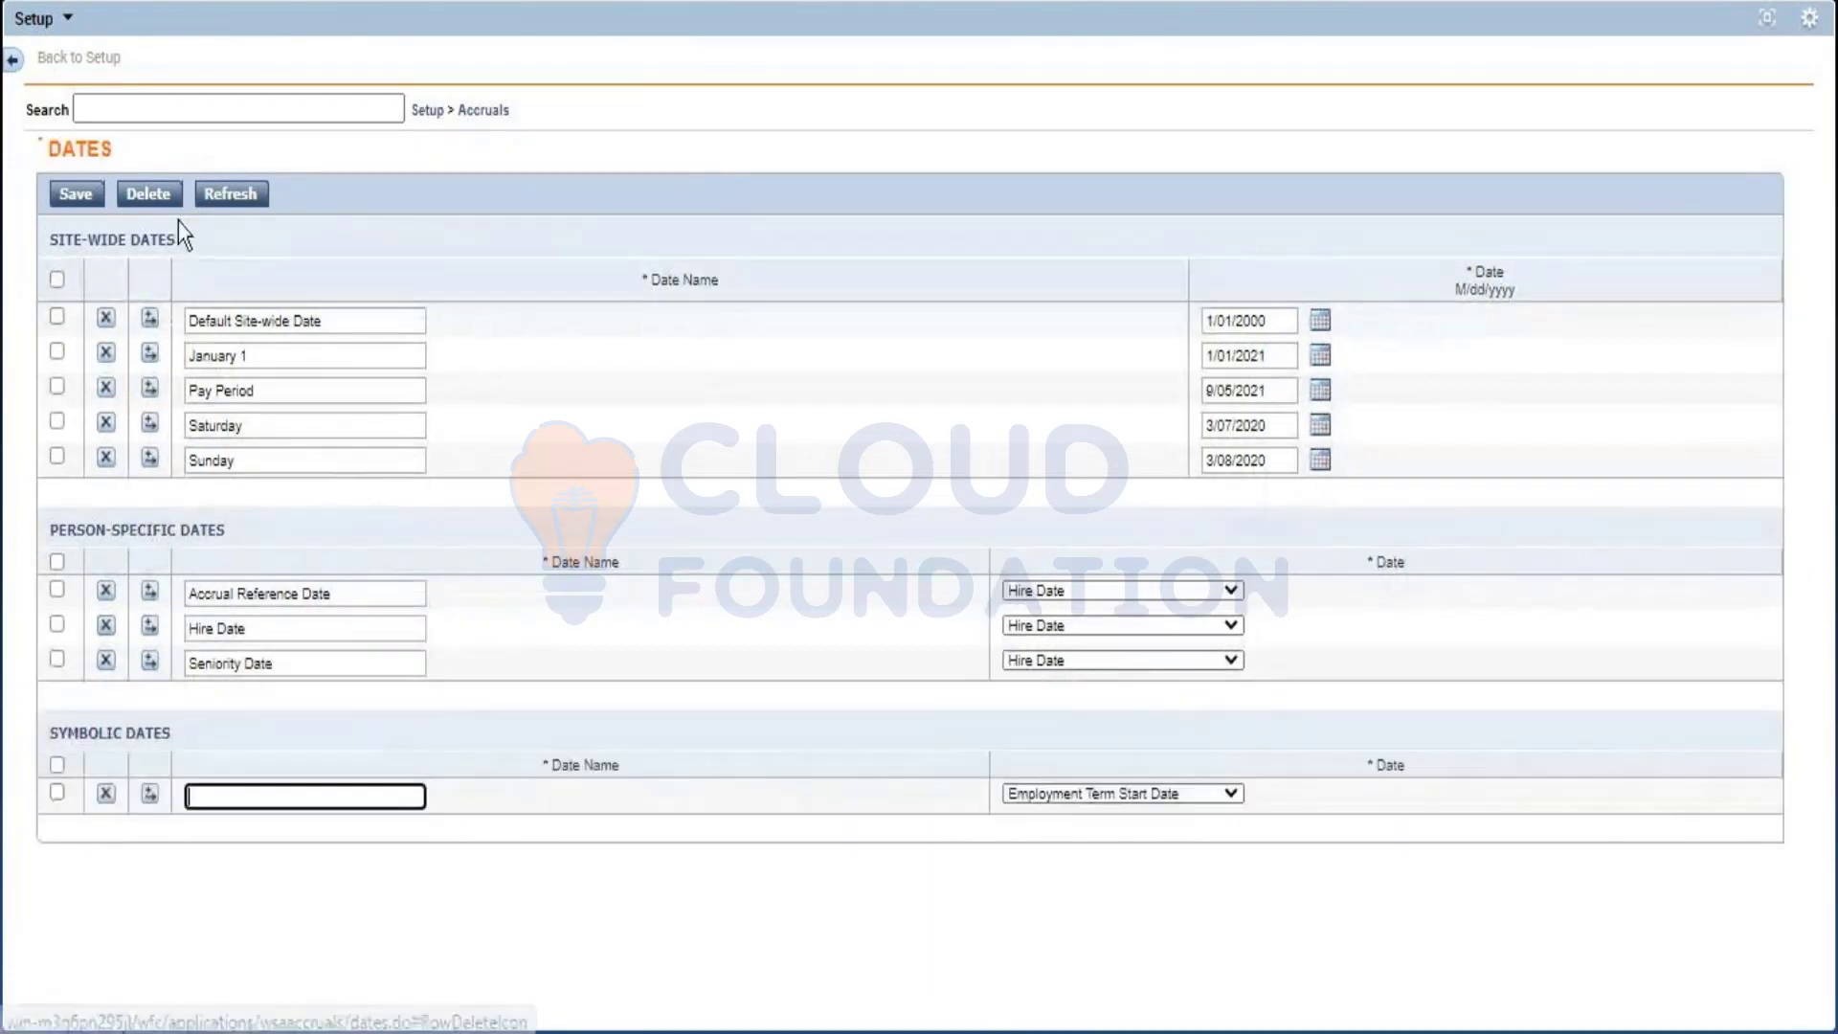
Open the accruals Date Patterns without saving the Dates page, view the Anniversary on Next Pay Period pattern, and return to the list.
click(486, 112)
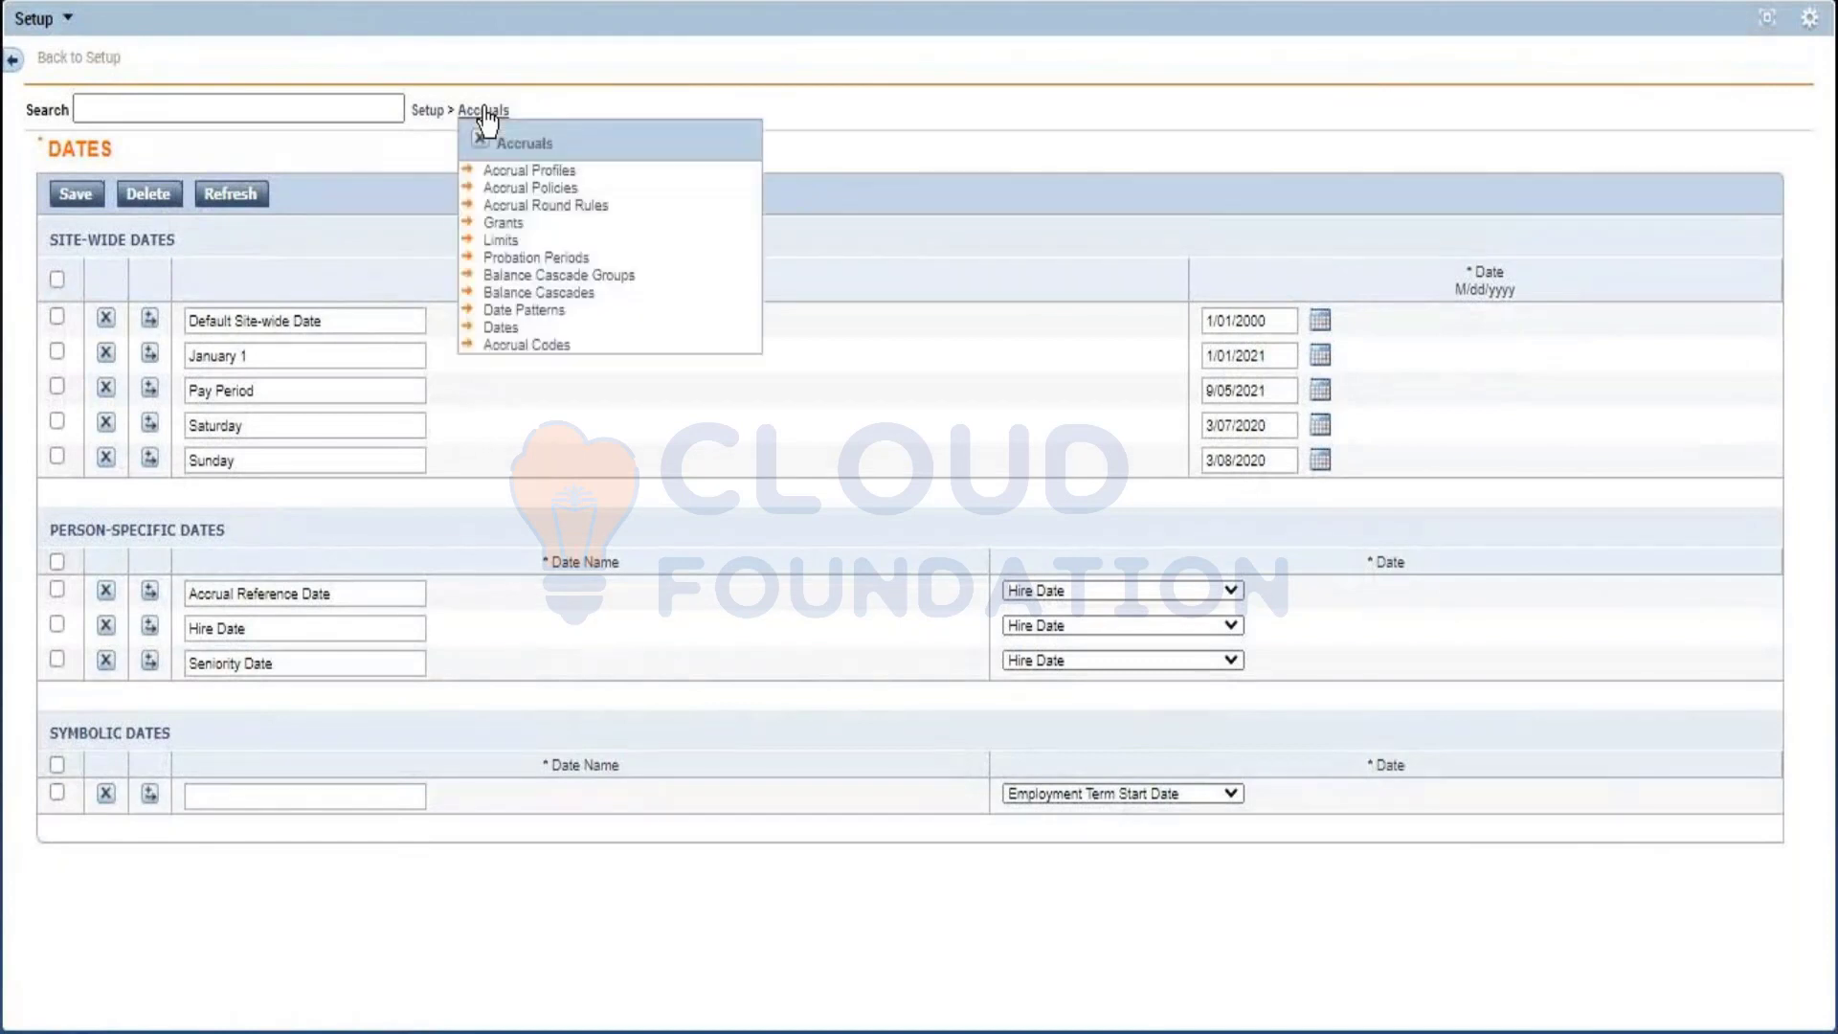
click(523, 310)
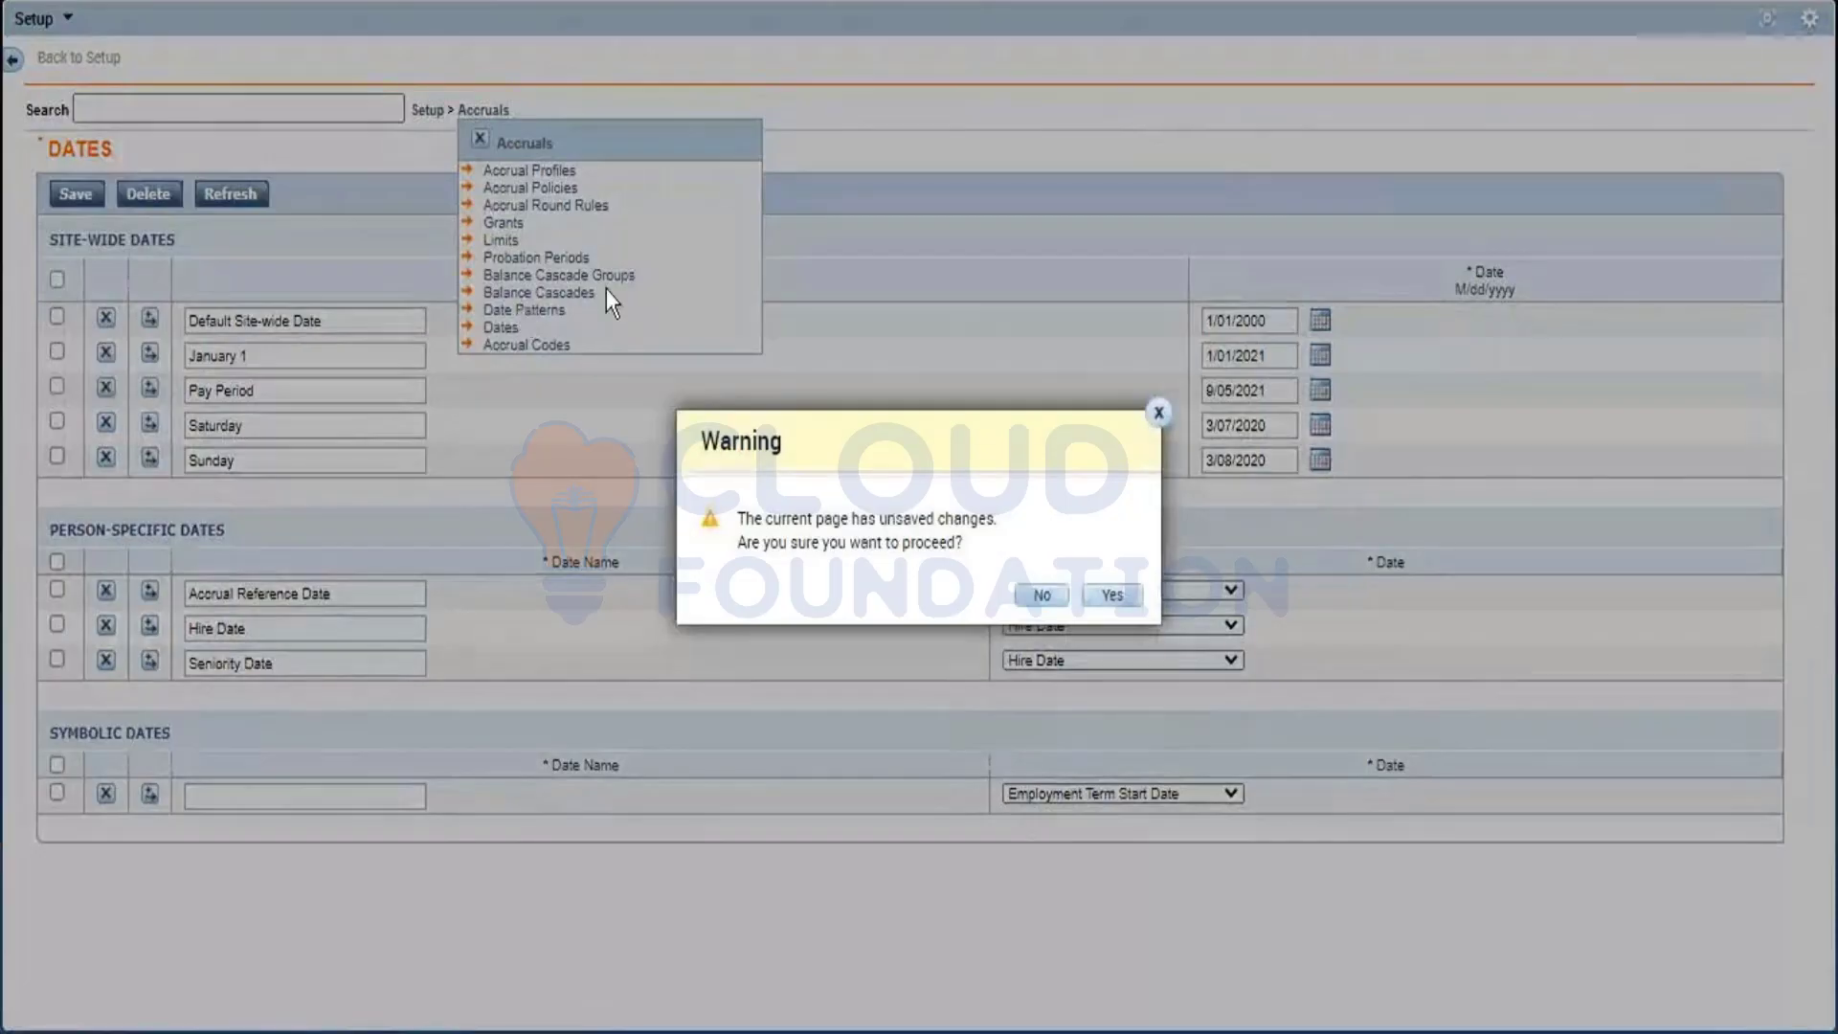
click(1101, 590)
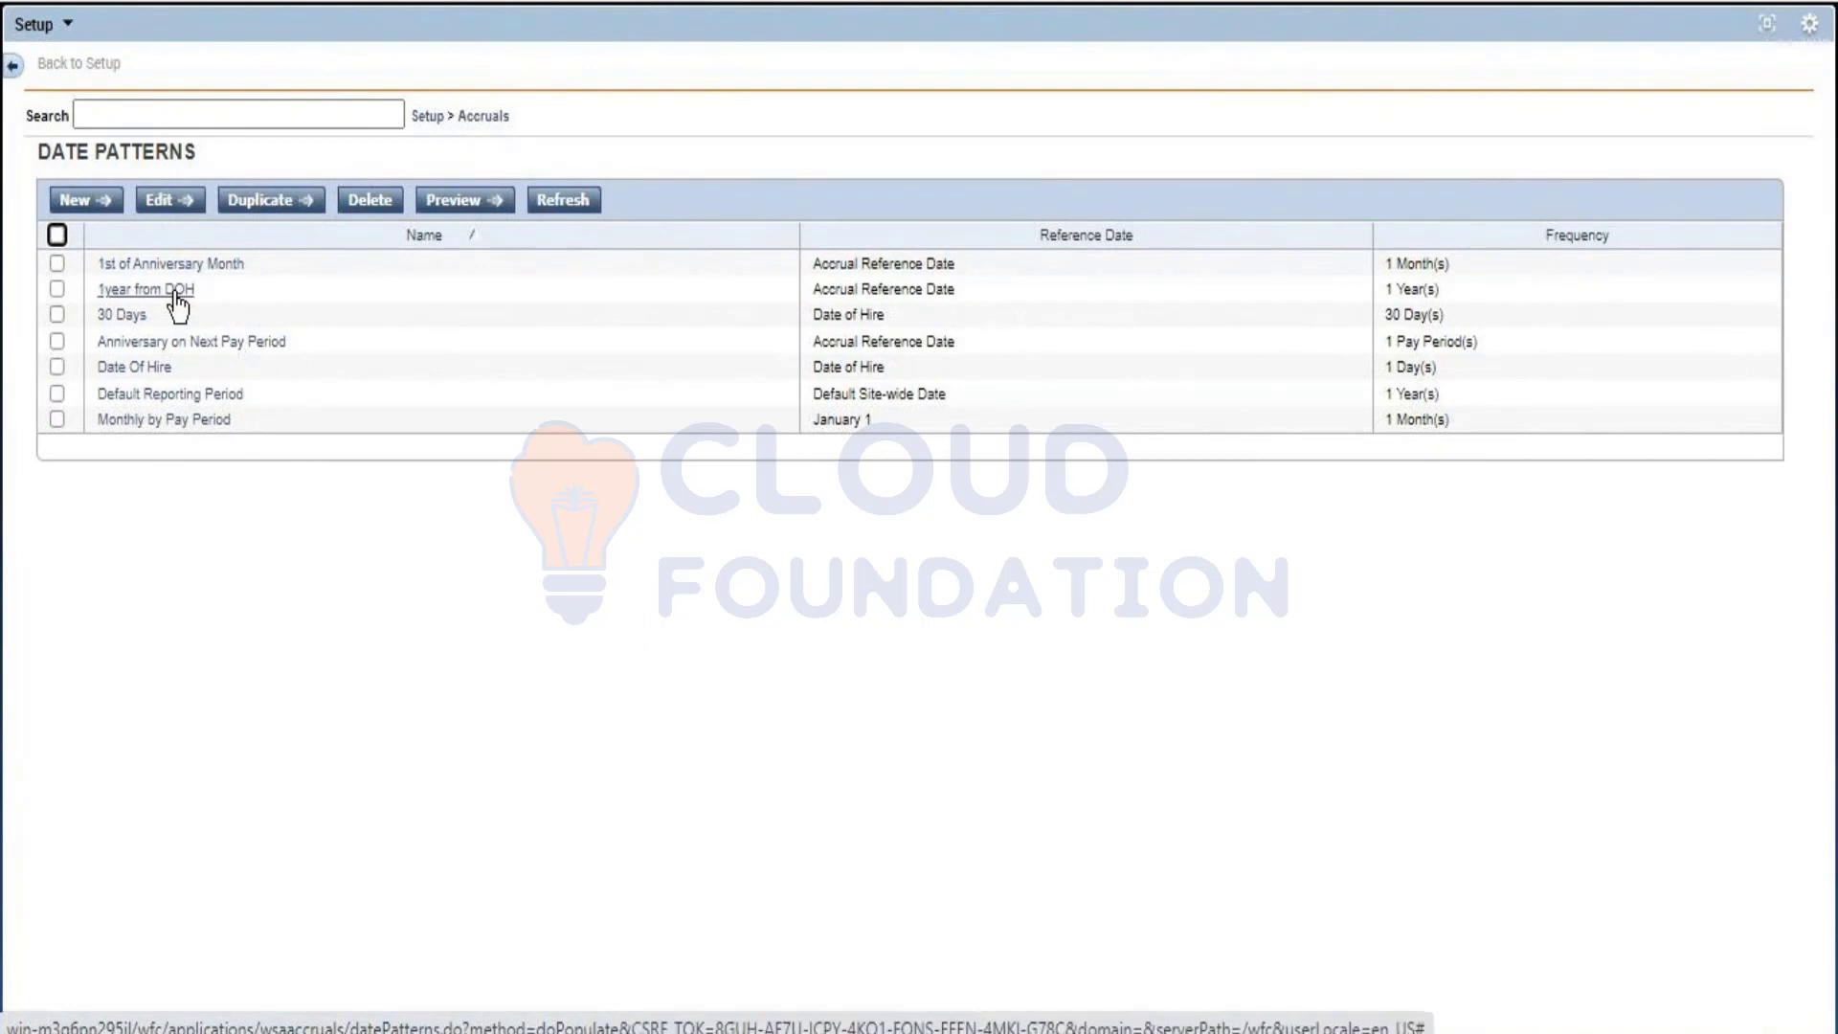
click(149, 341)
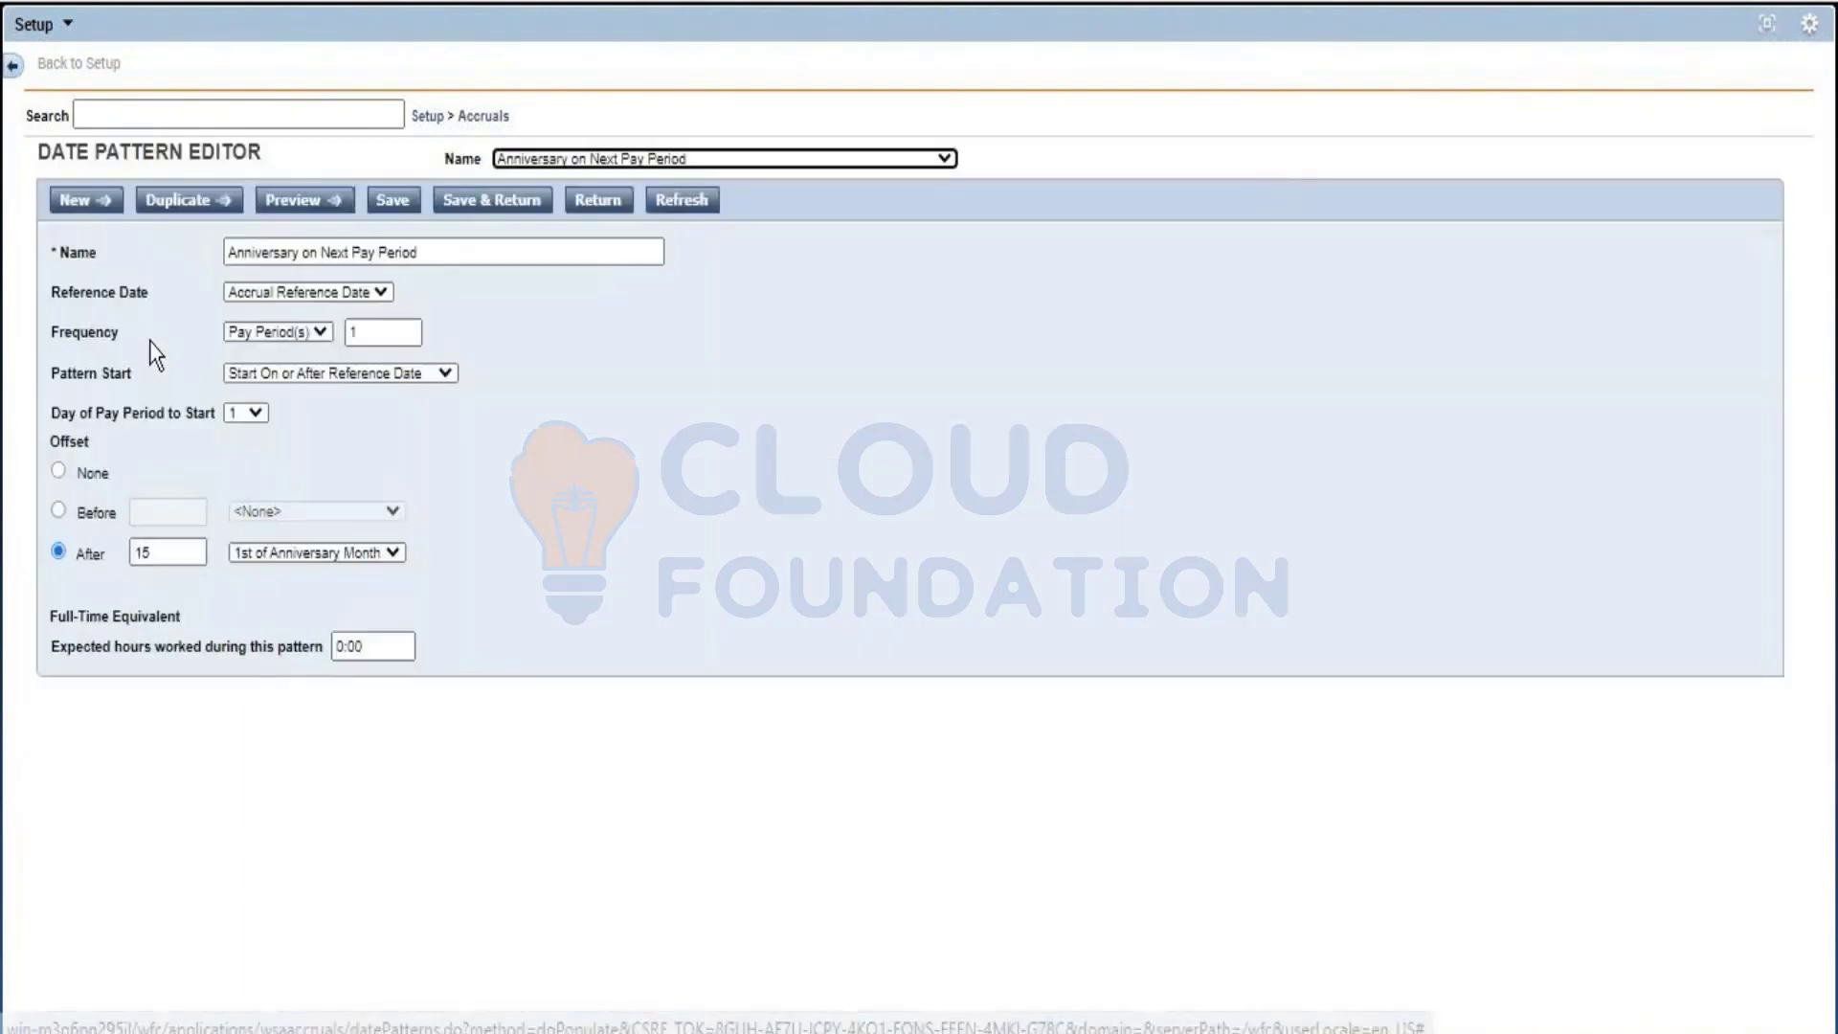
click(598, 203)
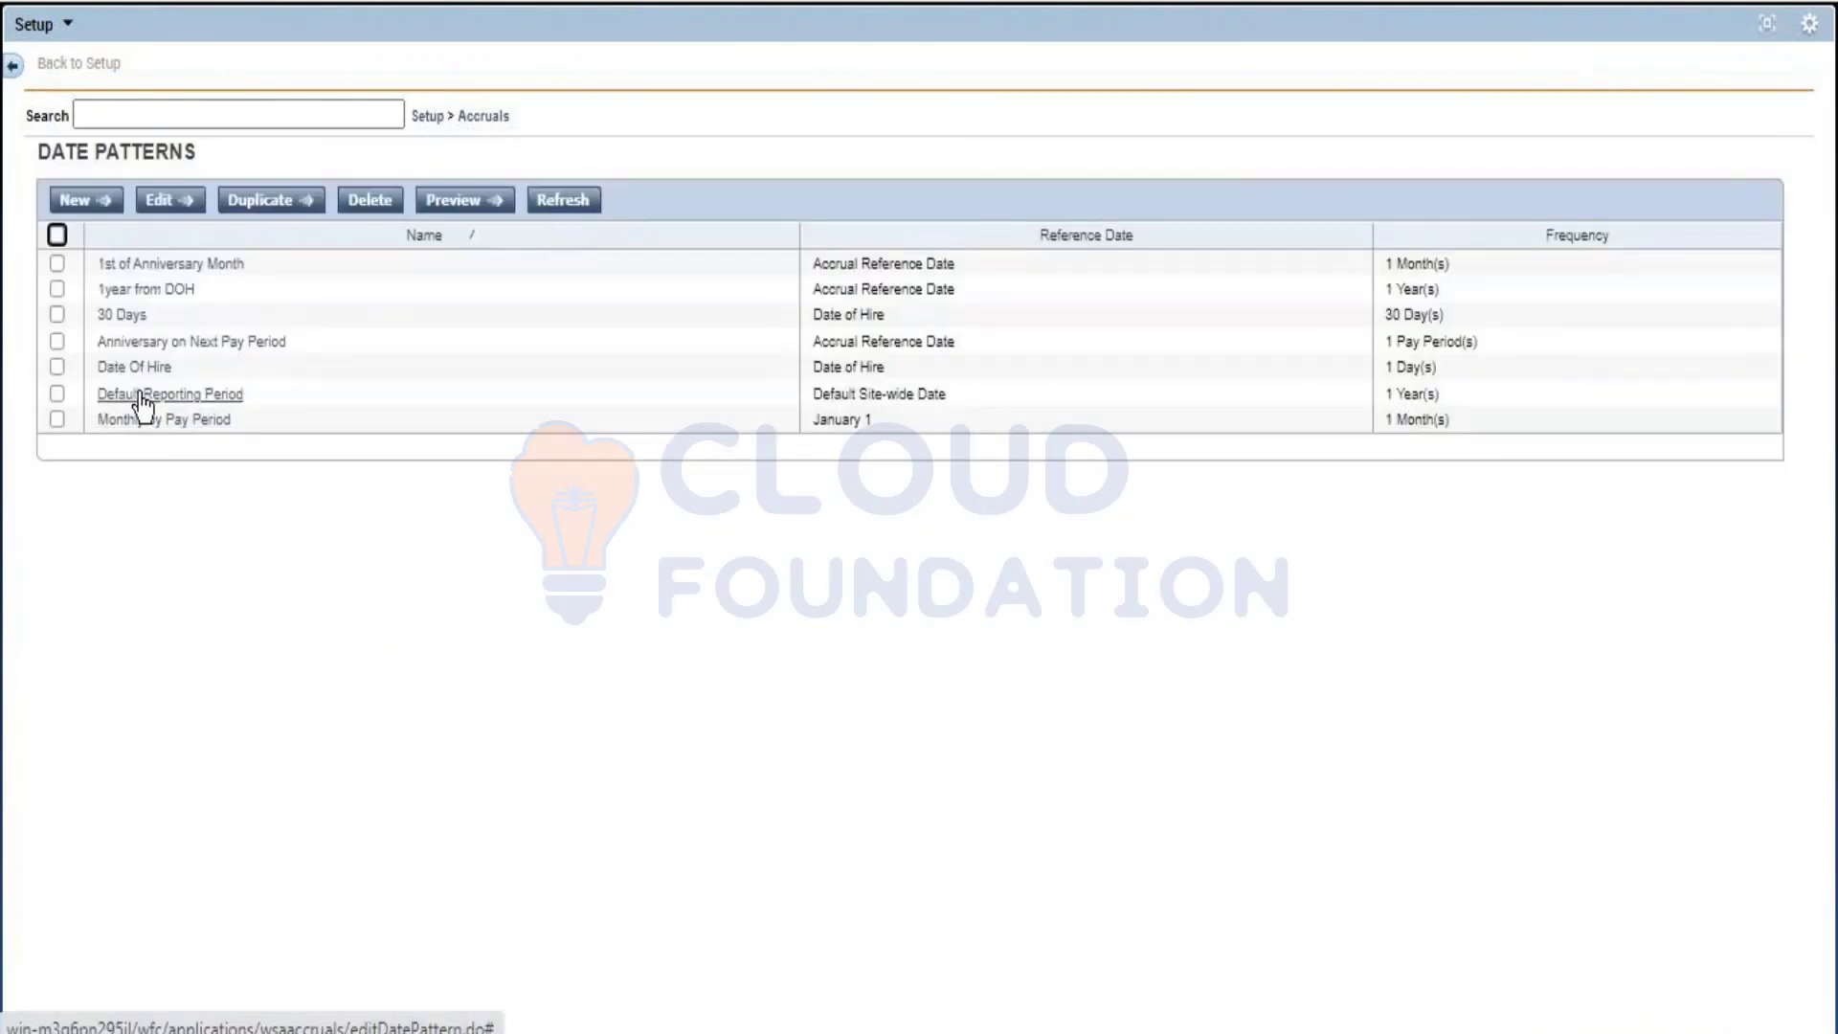
Open the Default Reporting Period date pattern and examine its Reference Date choices.
click(140, 394)
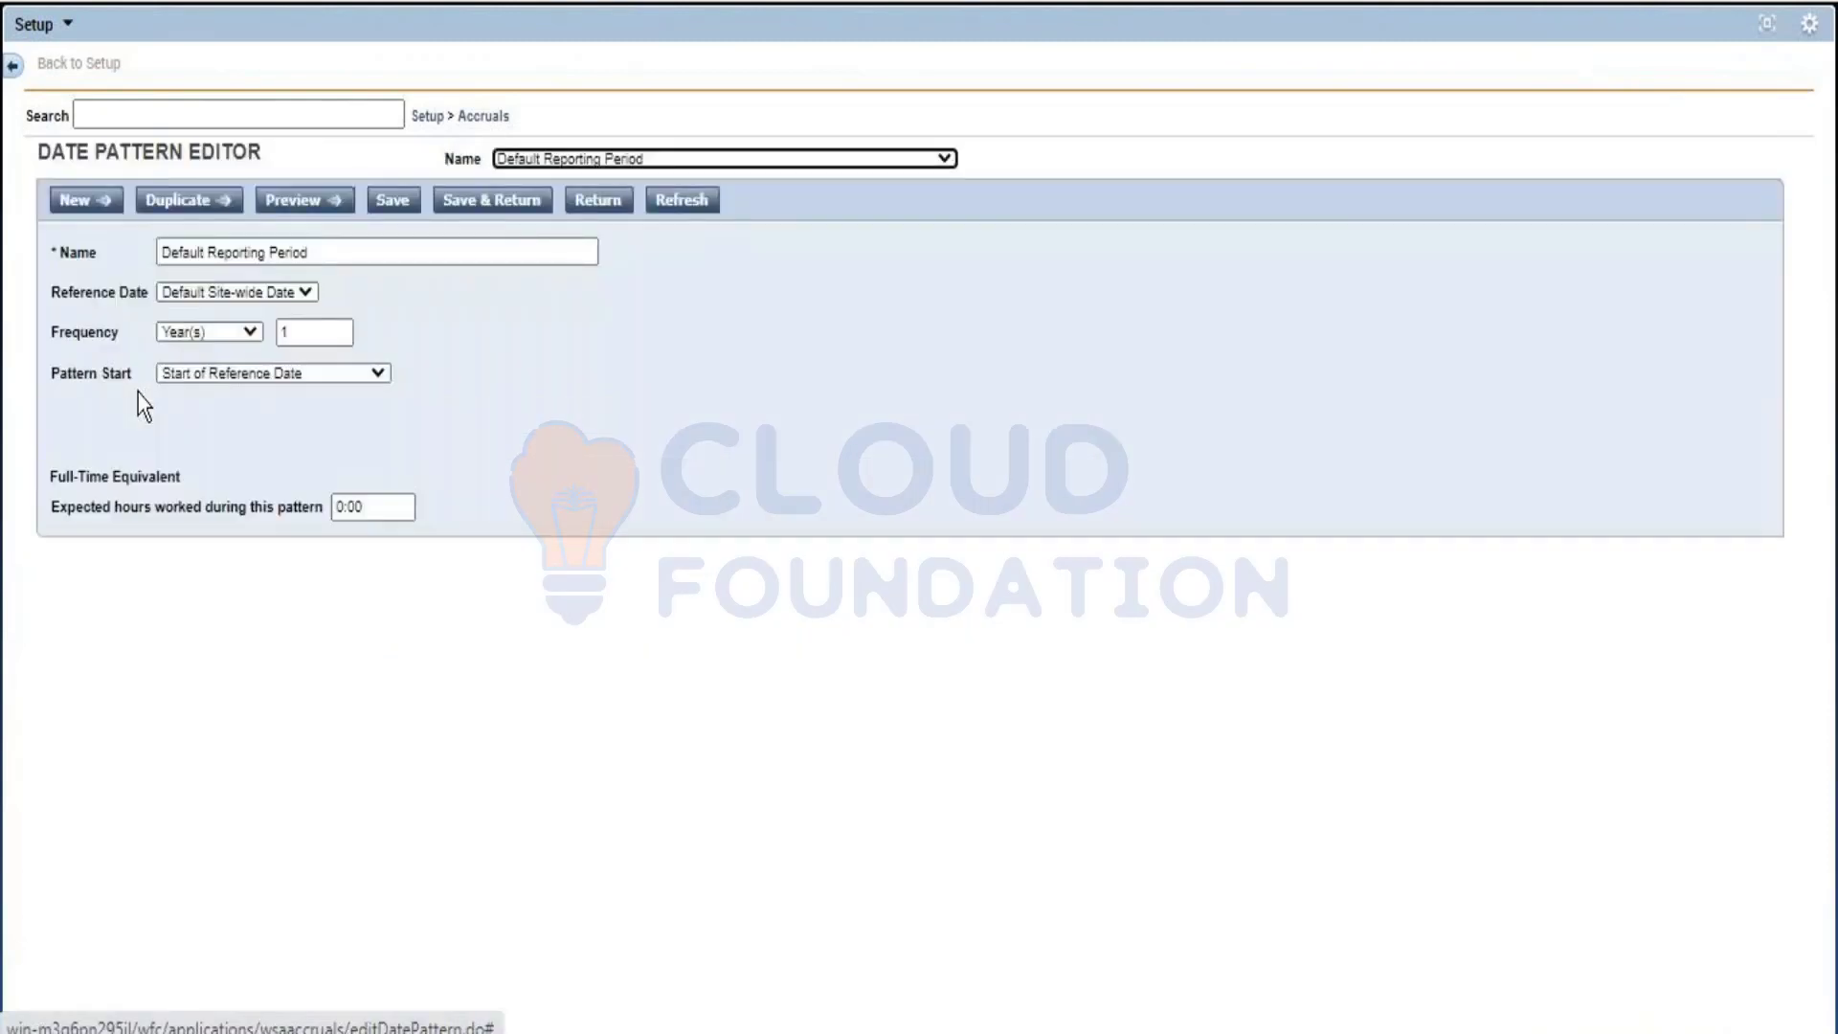
click(237, 291)
click(238, 293)
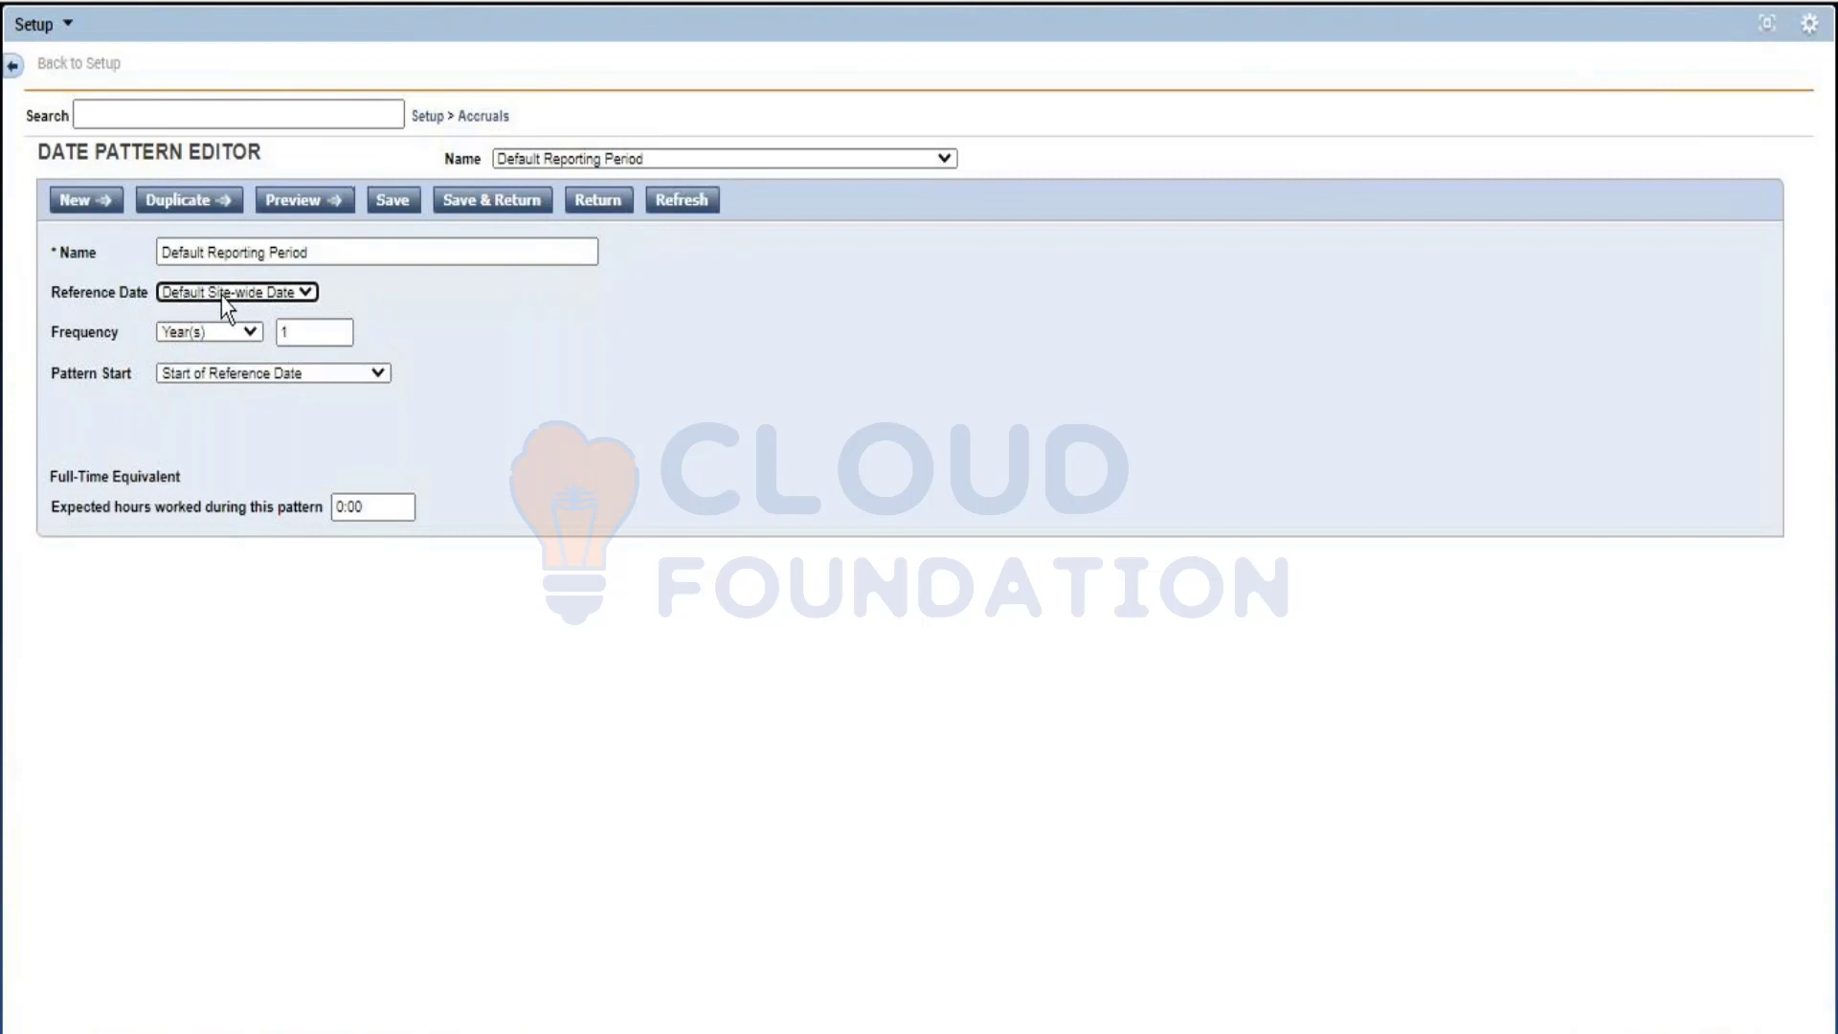
click(268, 292)
click(268, 292)
Look at the accruals Dates setup for comparison and go back to the Date Patterns list.
click(482, 117)
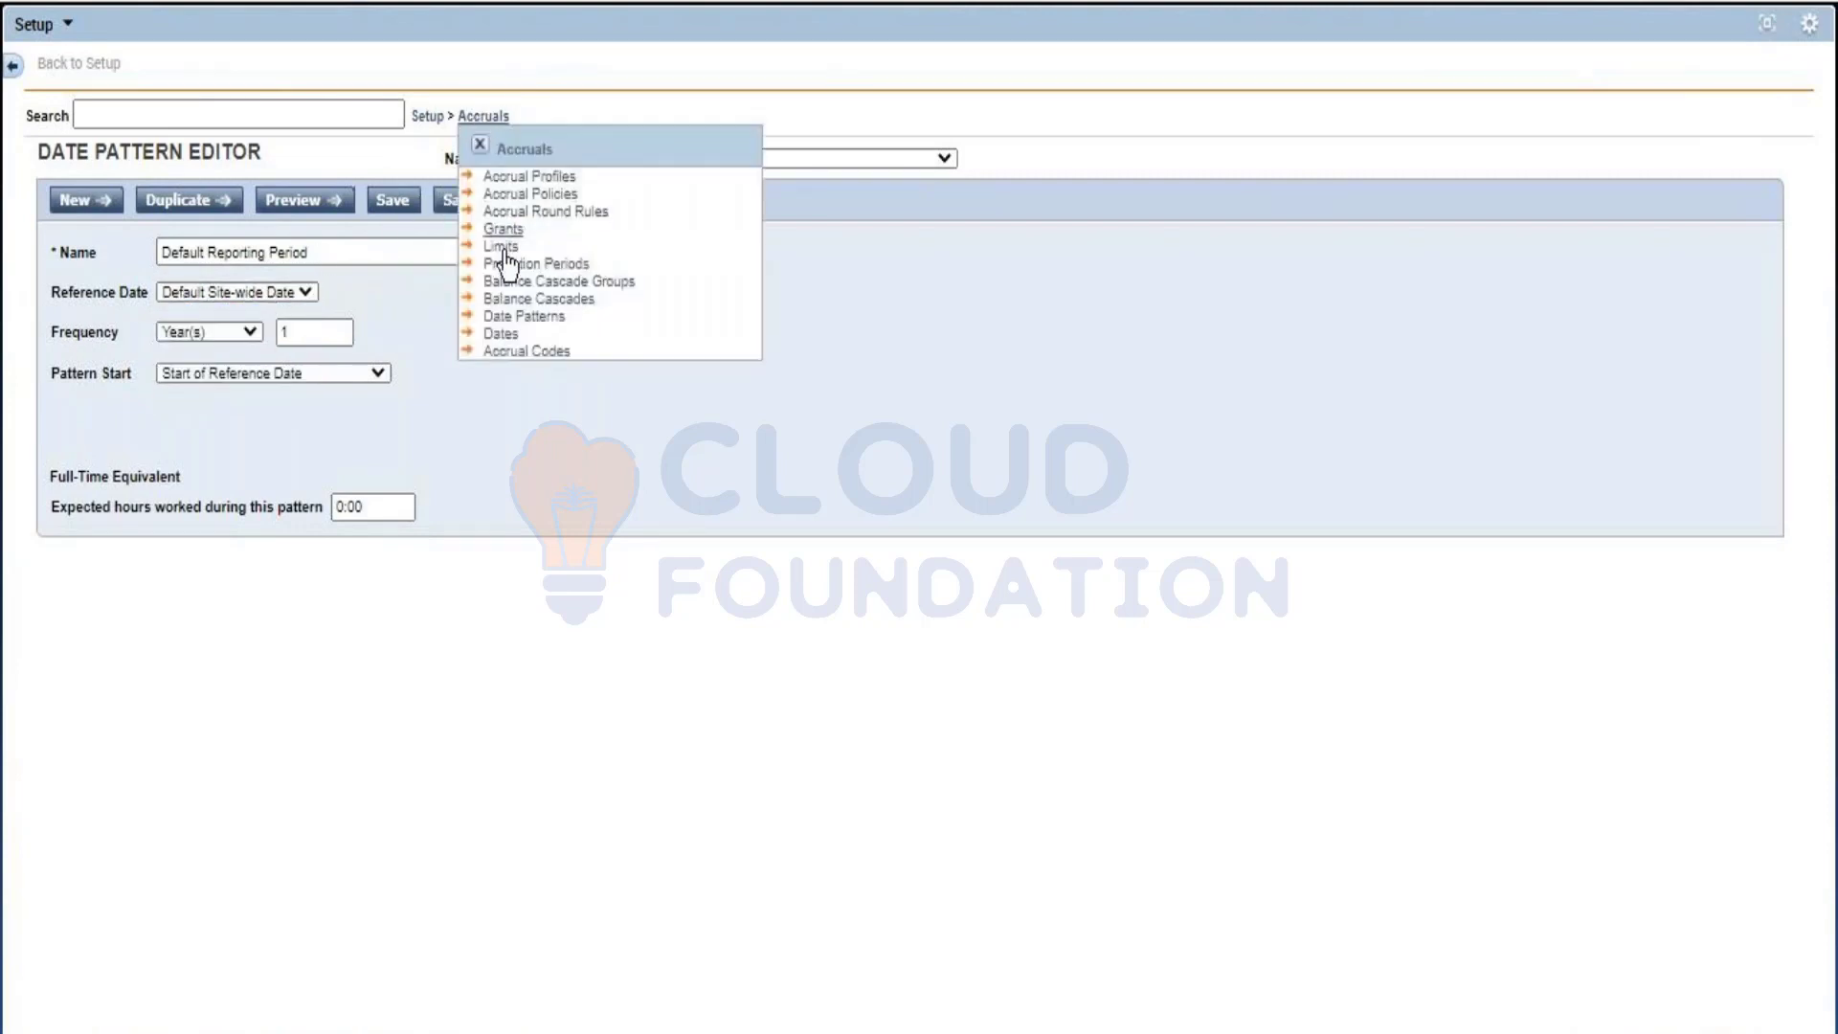
click(499, 334)
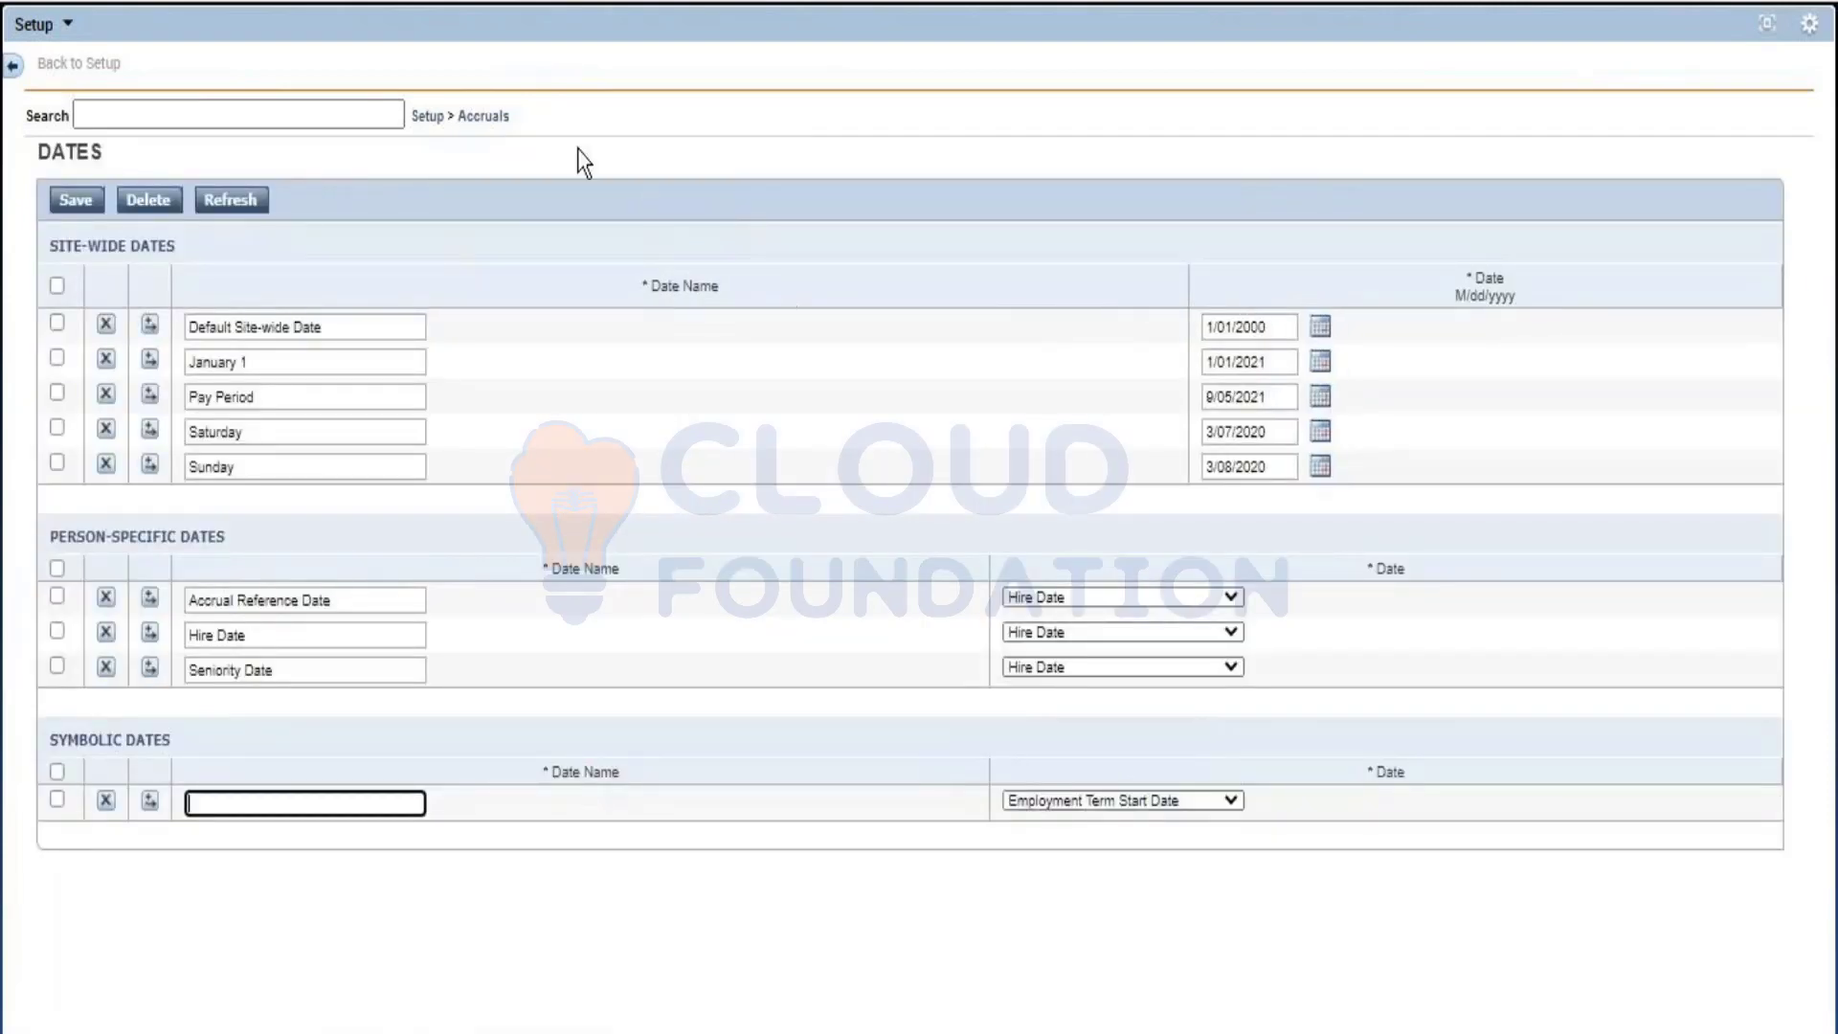
click(500, 119)
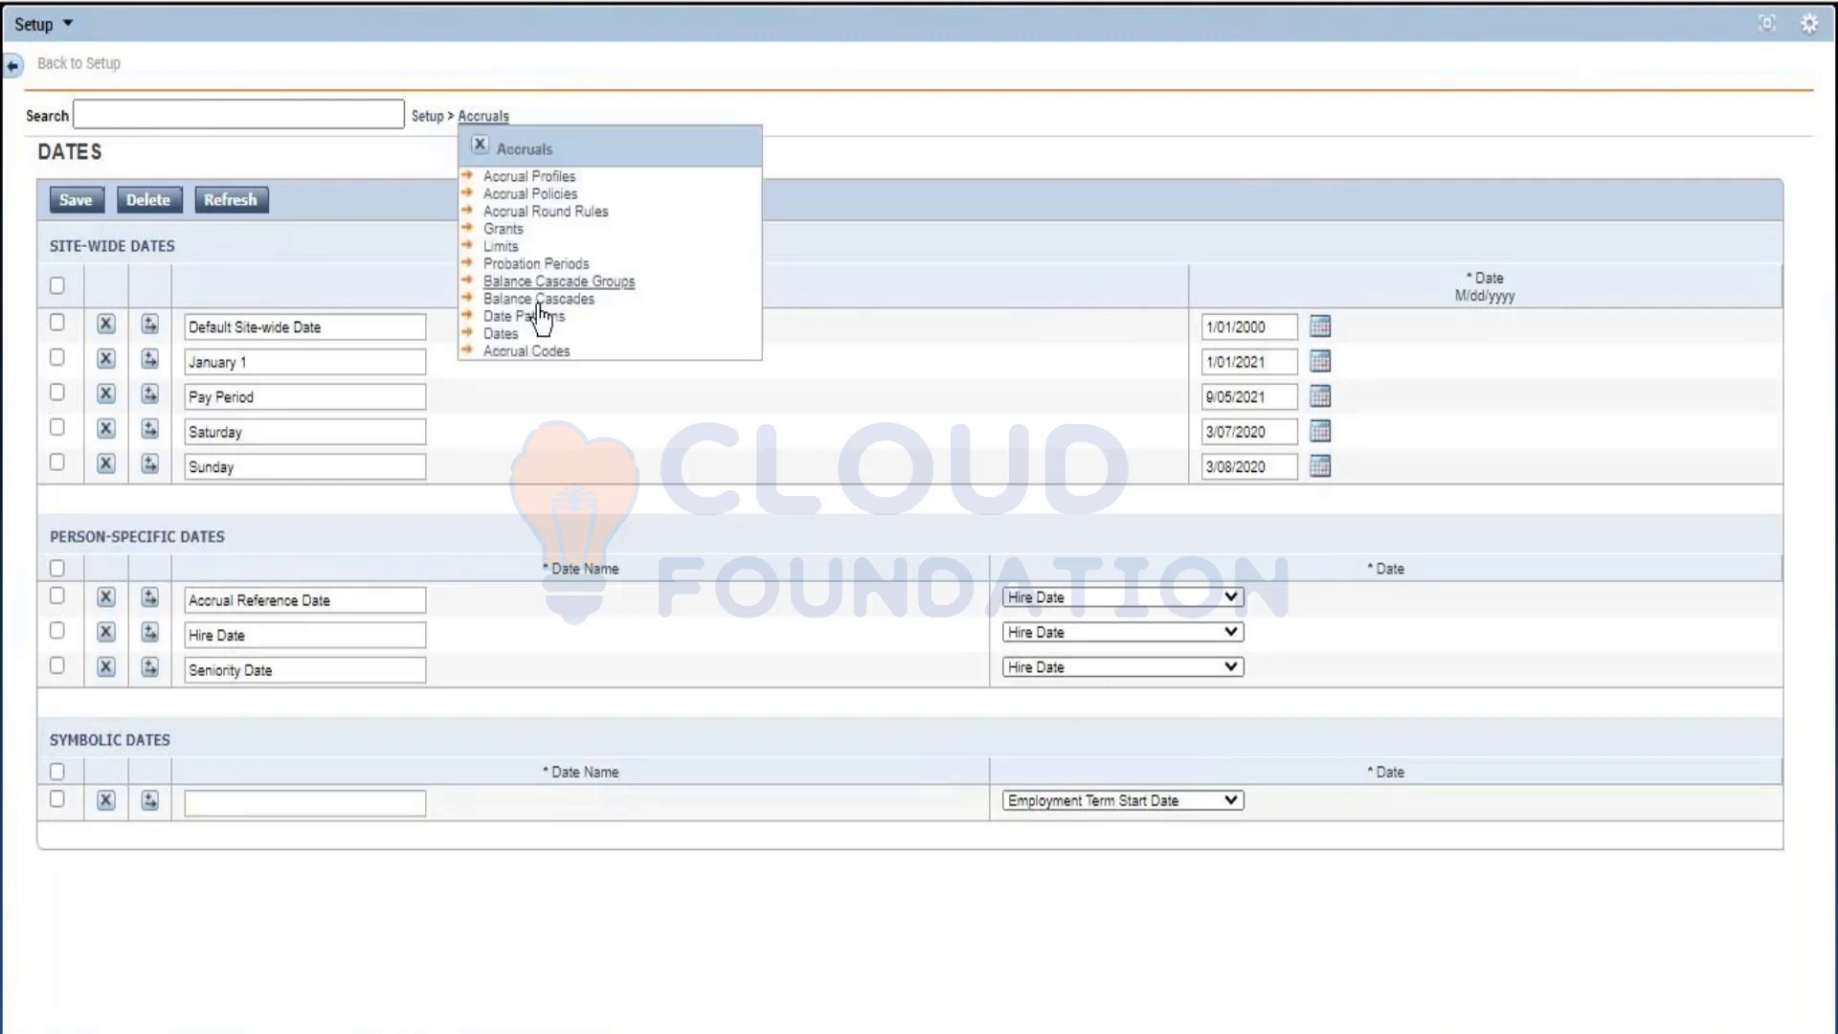
click(536, 317)
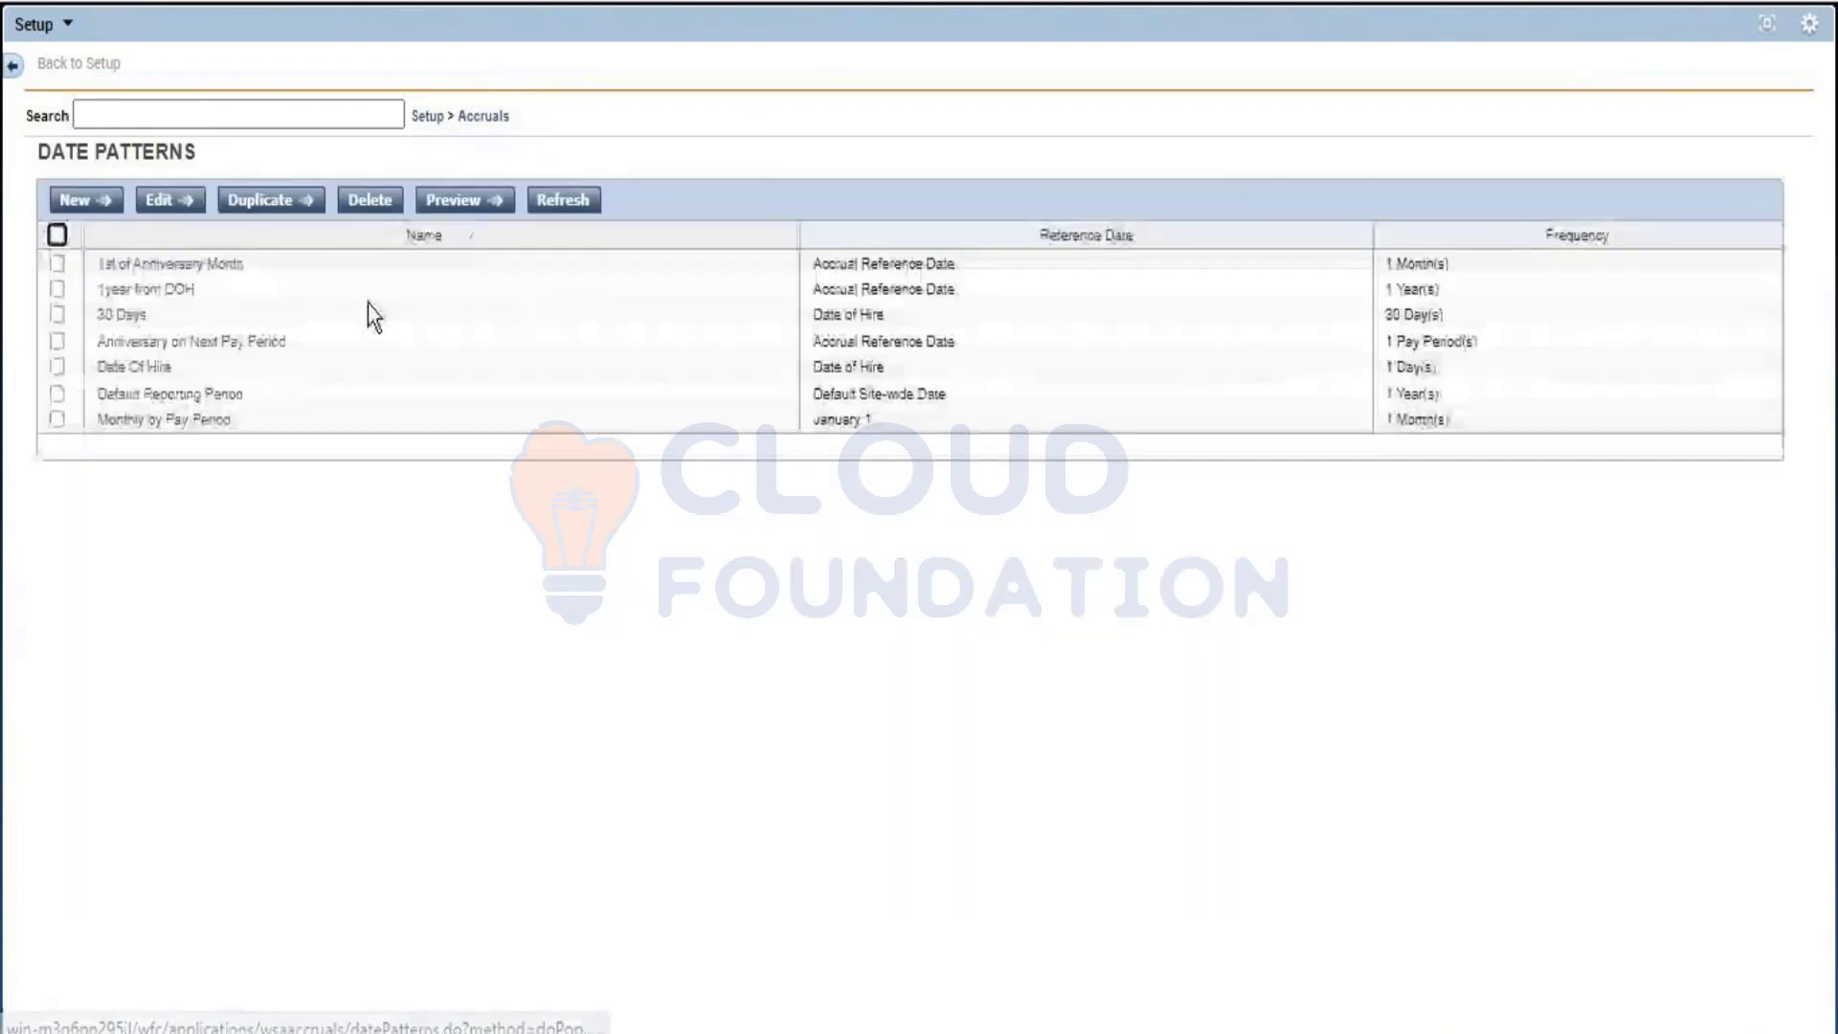
Reopen the Default Reporting Period pattern and examine its Pattern Start and Reference Date choices, keeping the current selections.
click(210, 388)
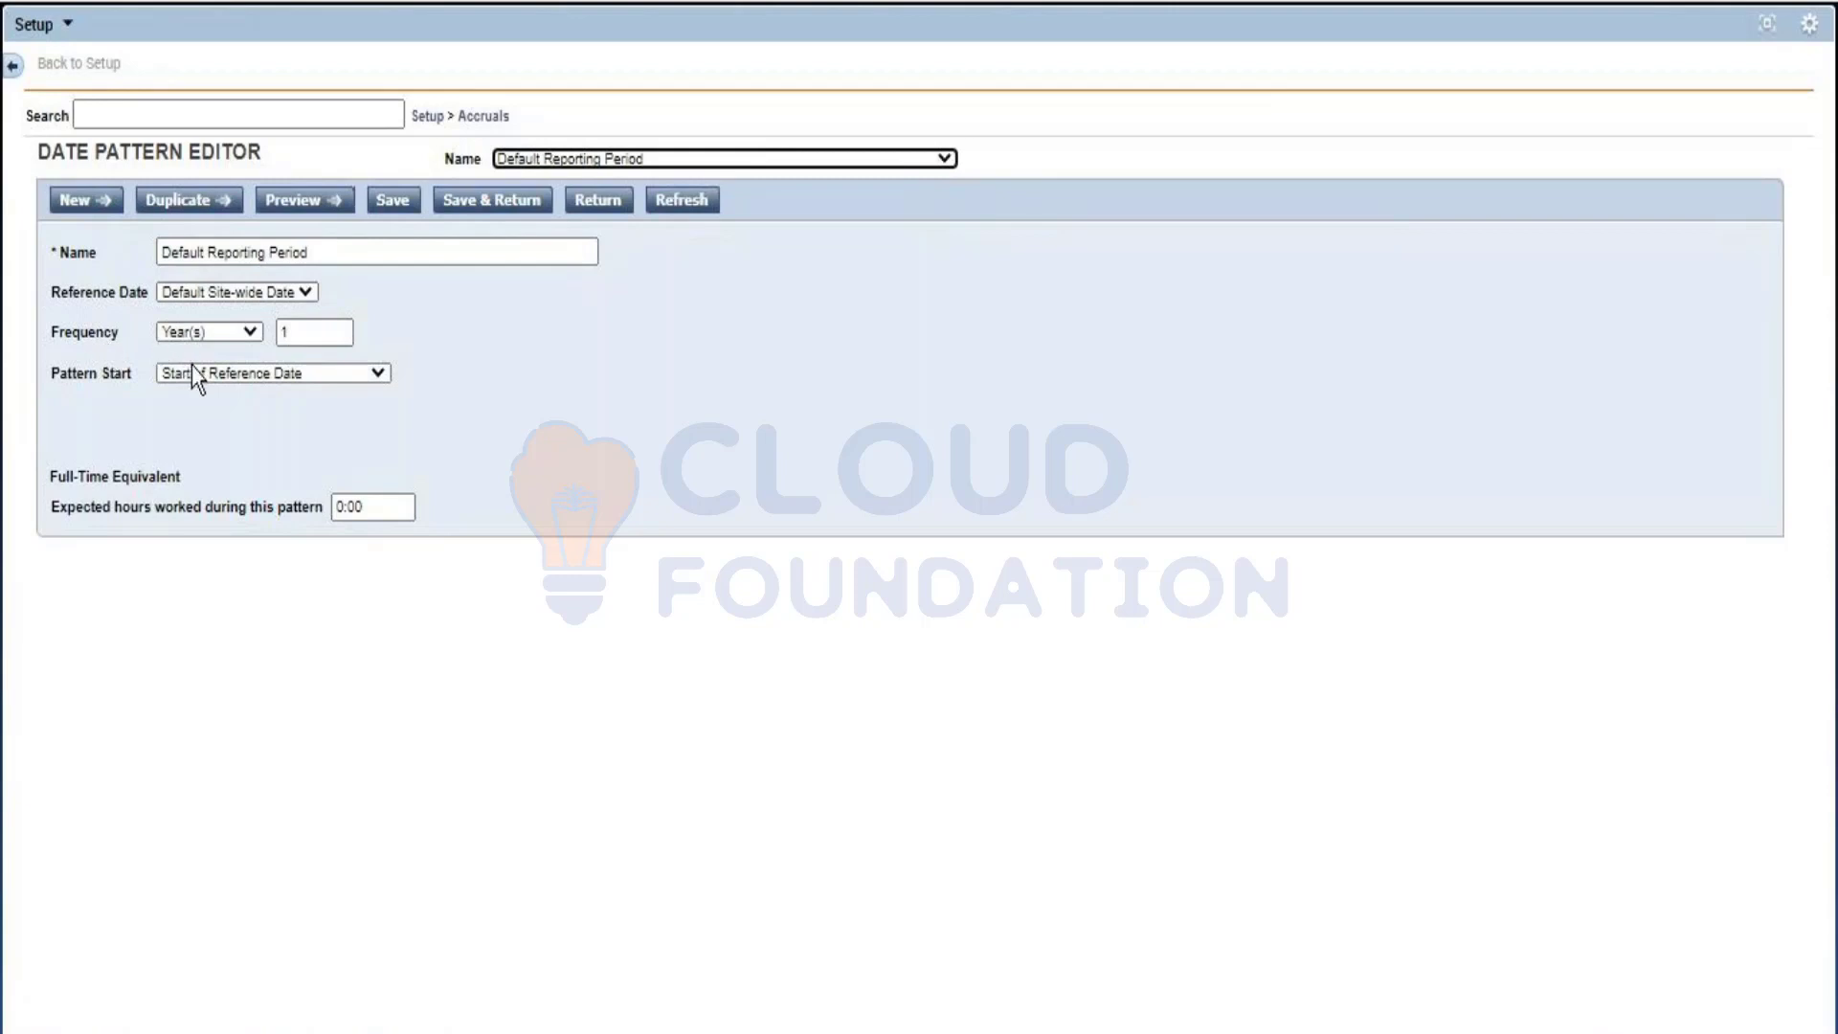
click(251, 369)
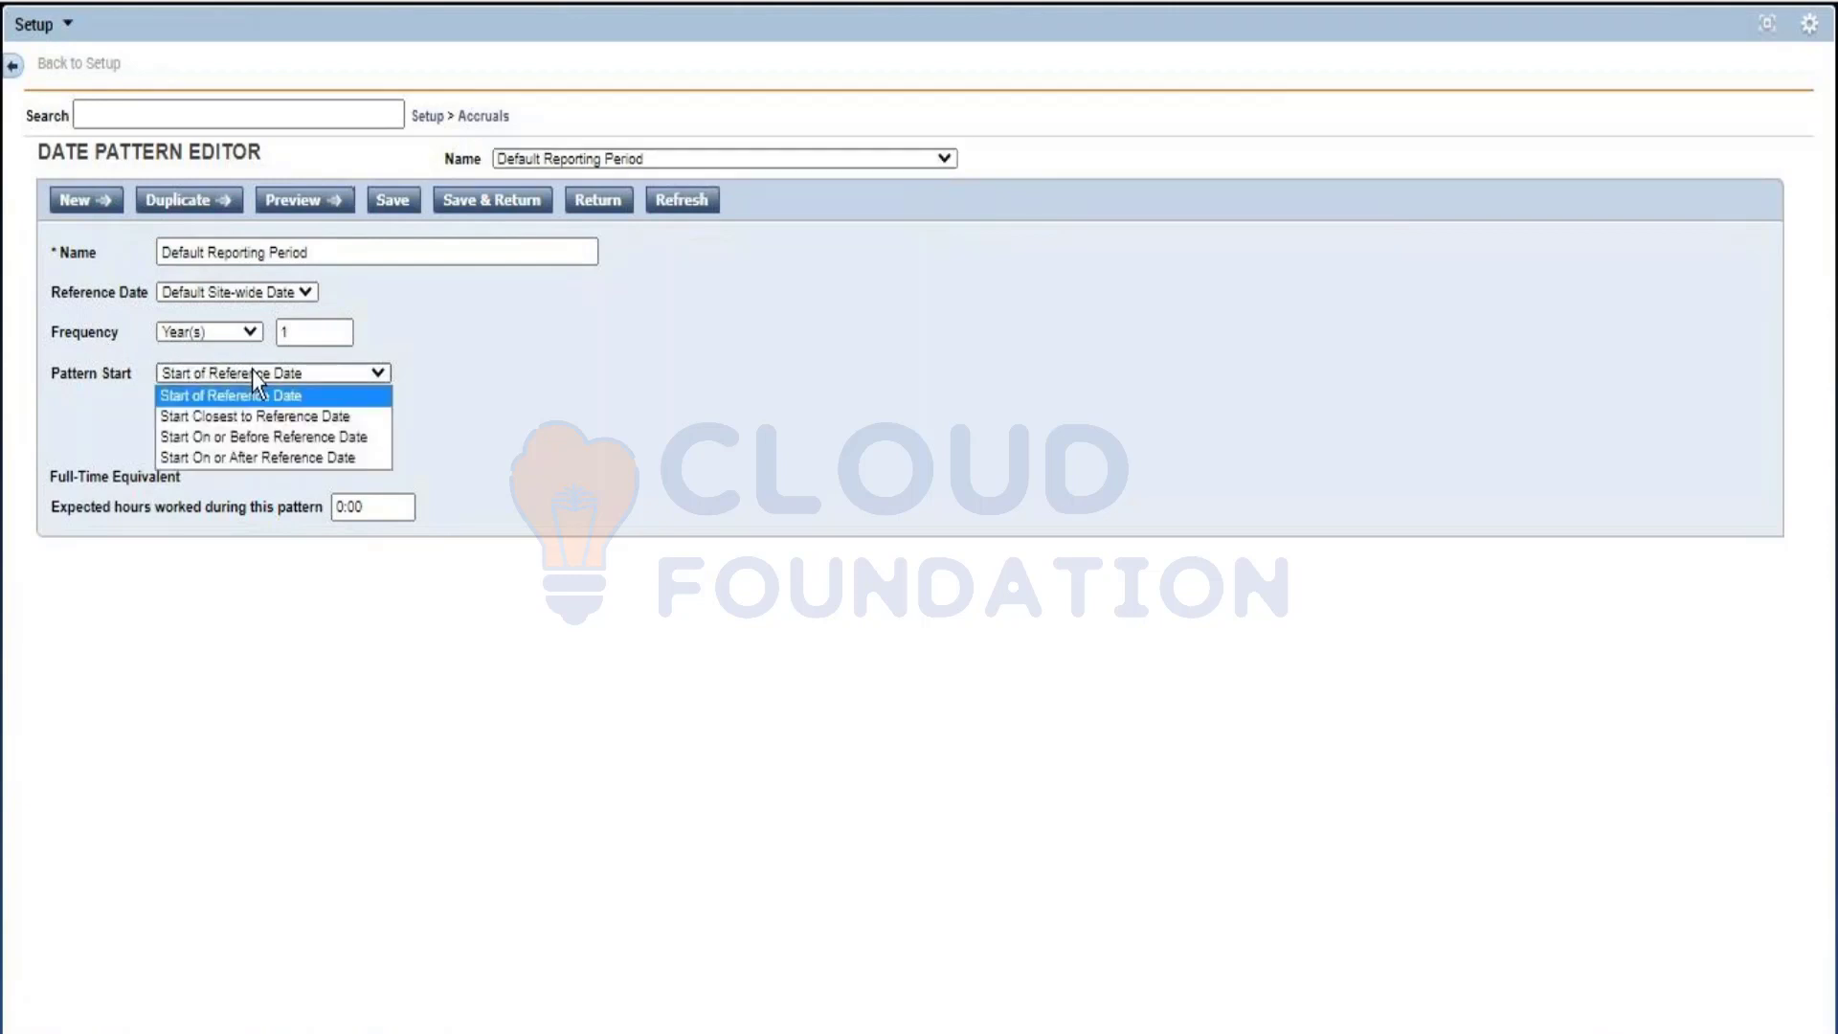
click(251, 370)
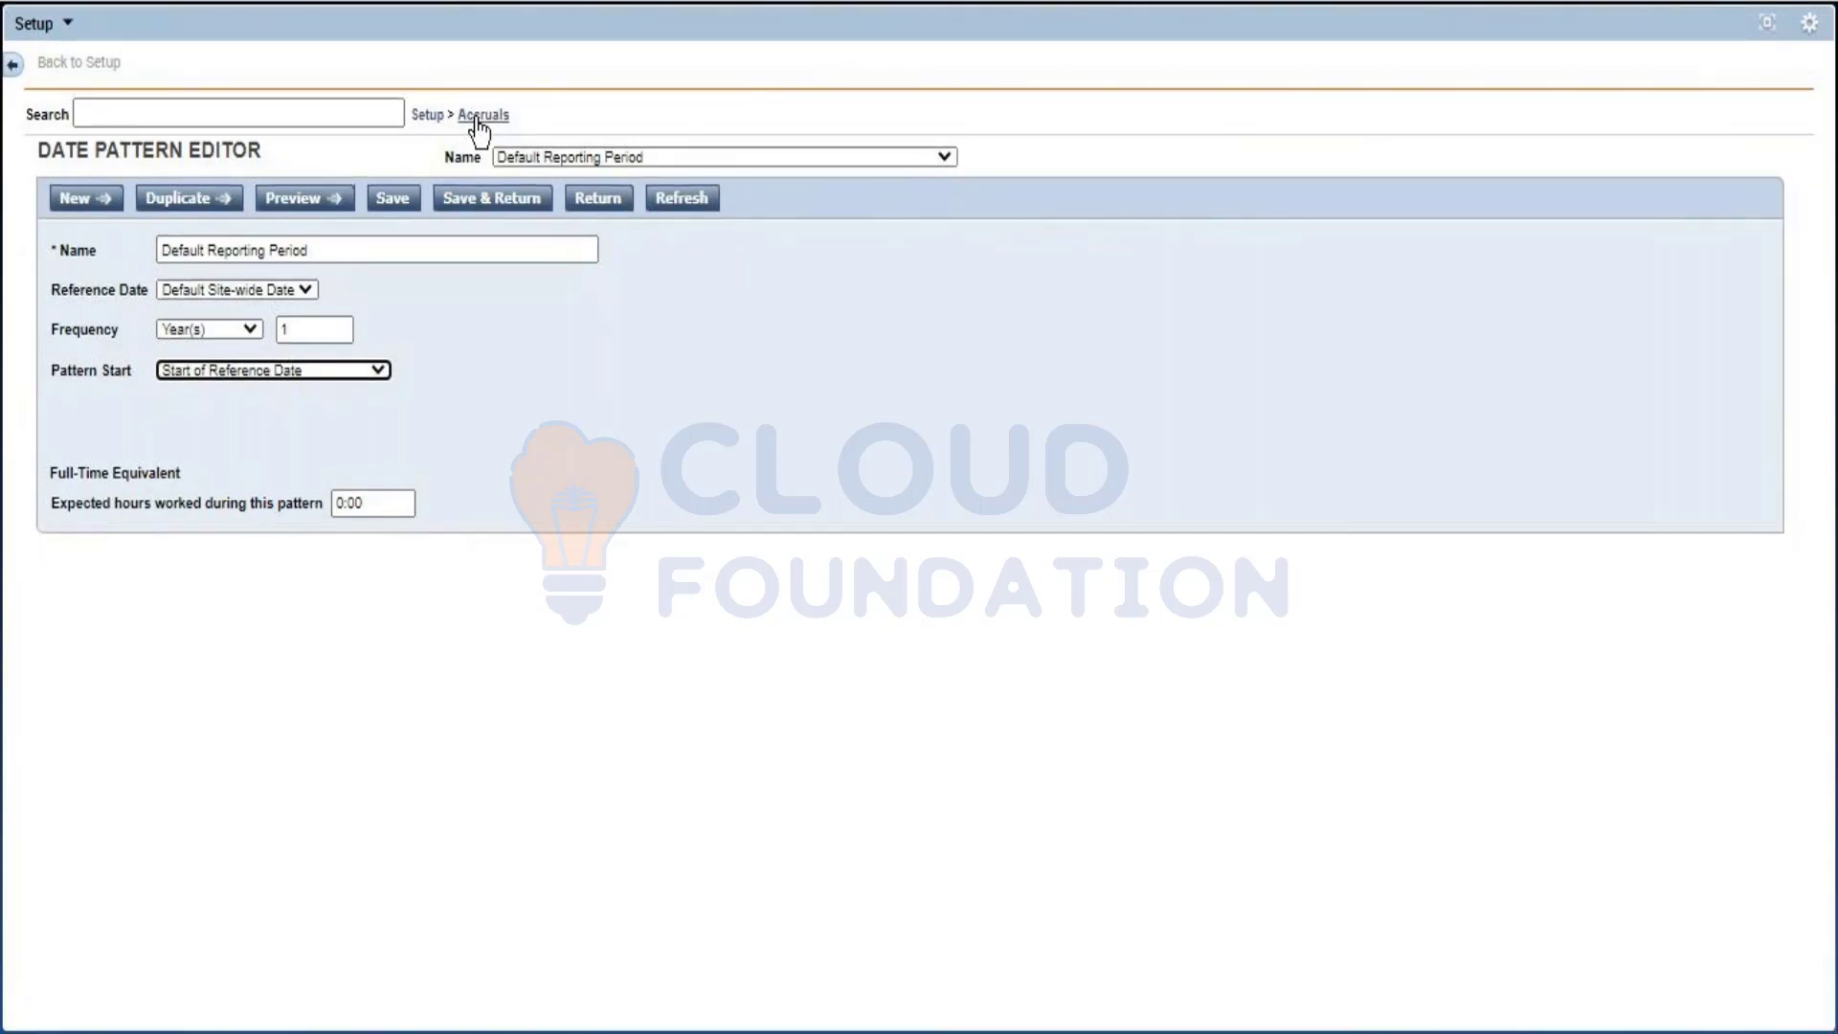
click(237, 293)
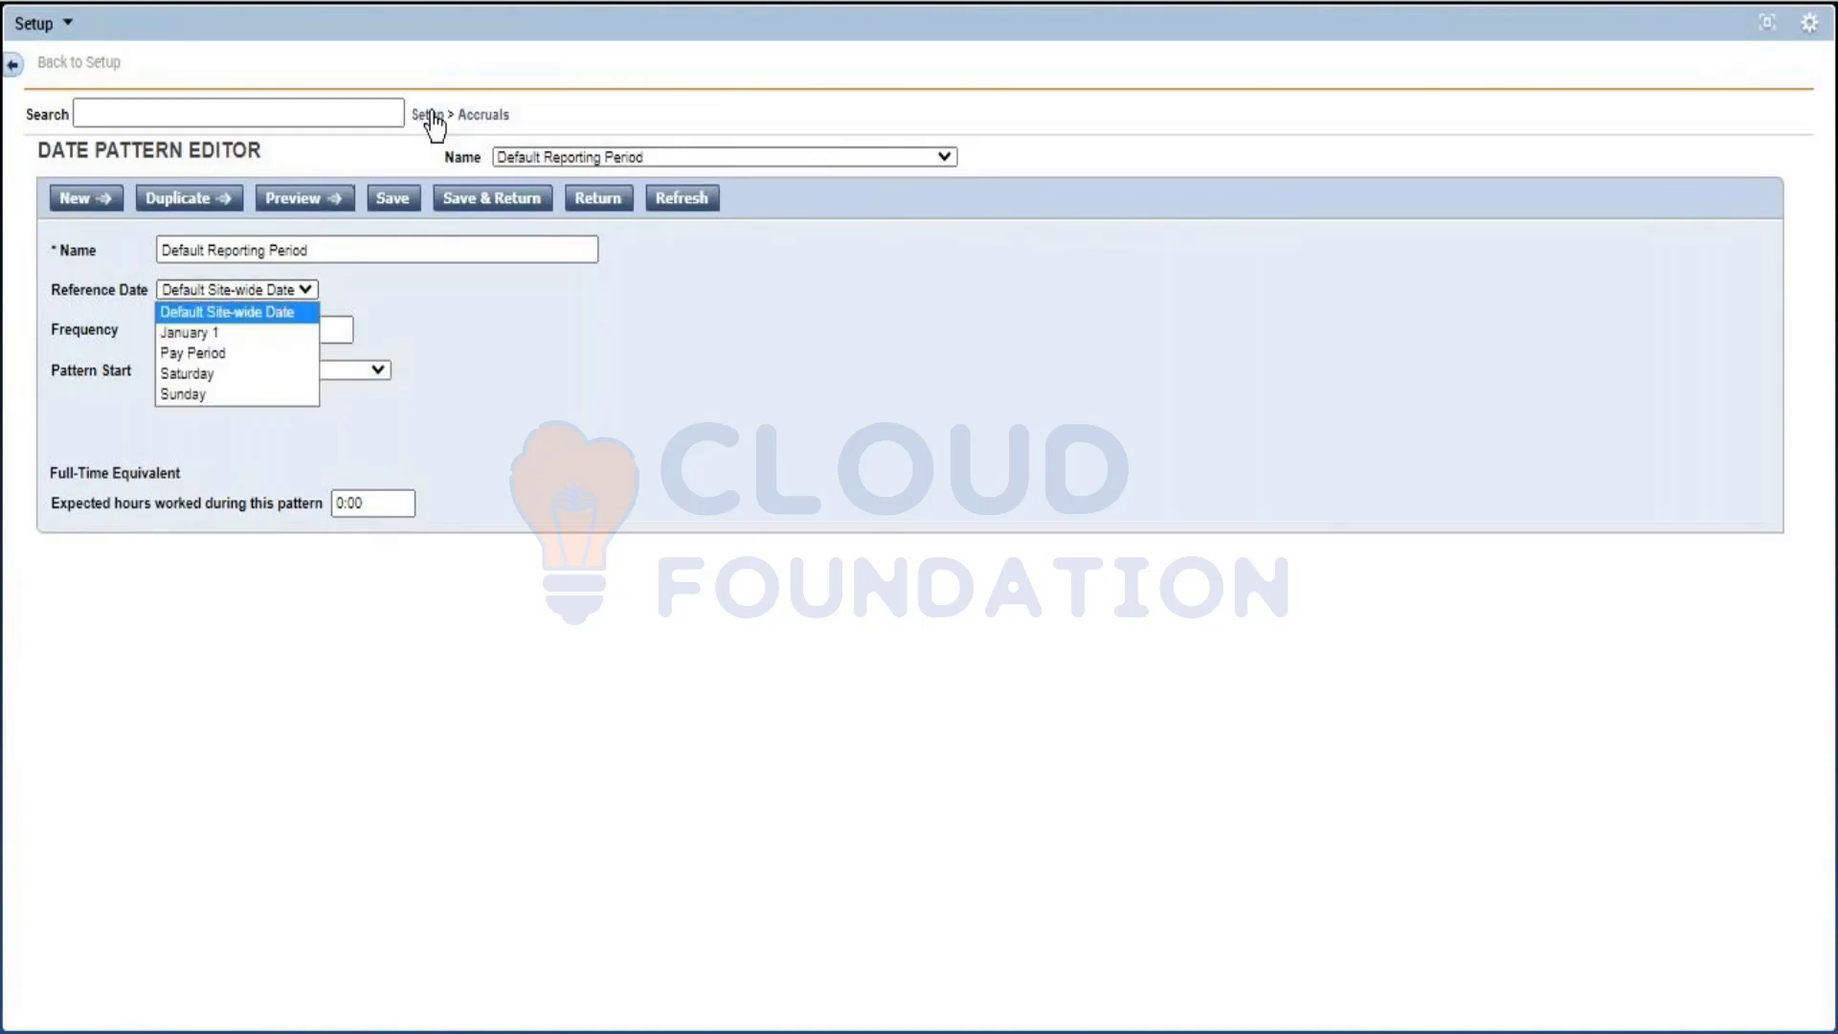
click(448, 464)
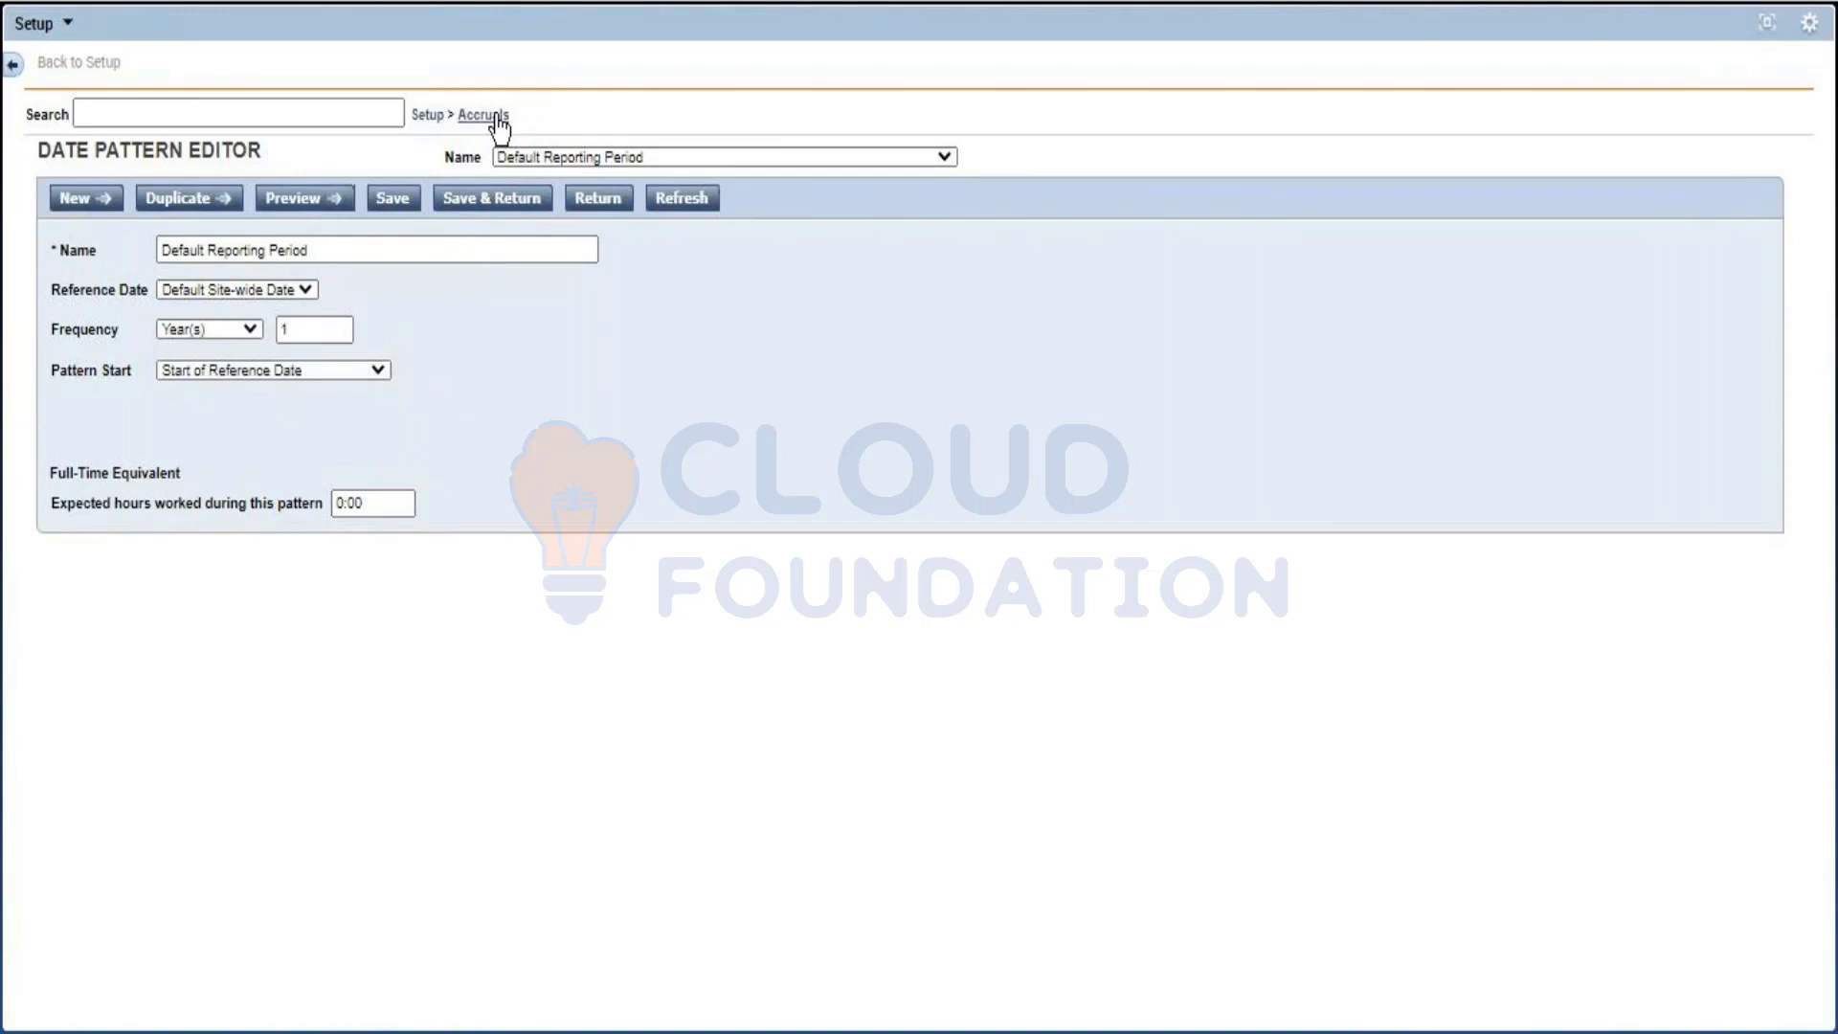
click(310, 293)
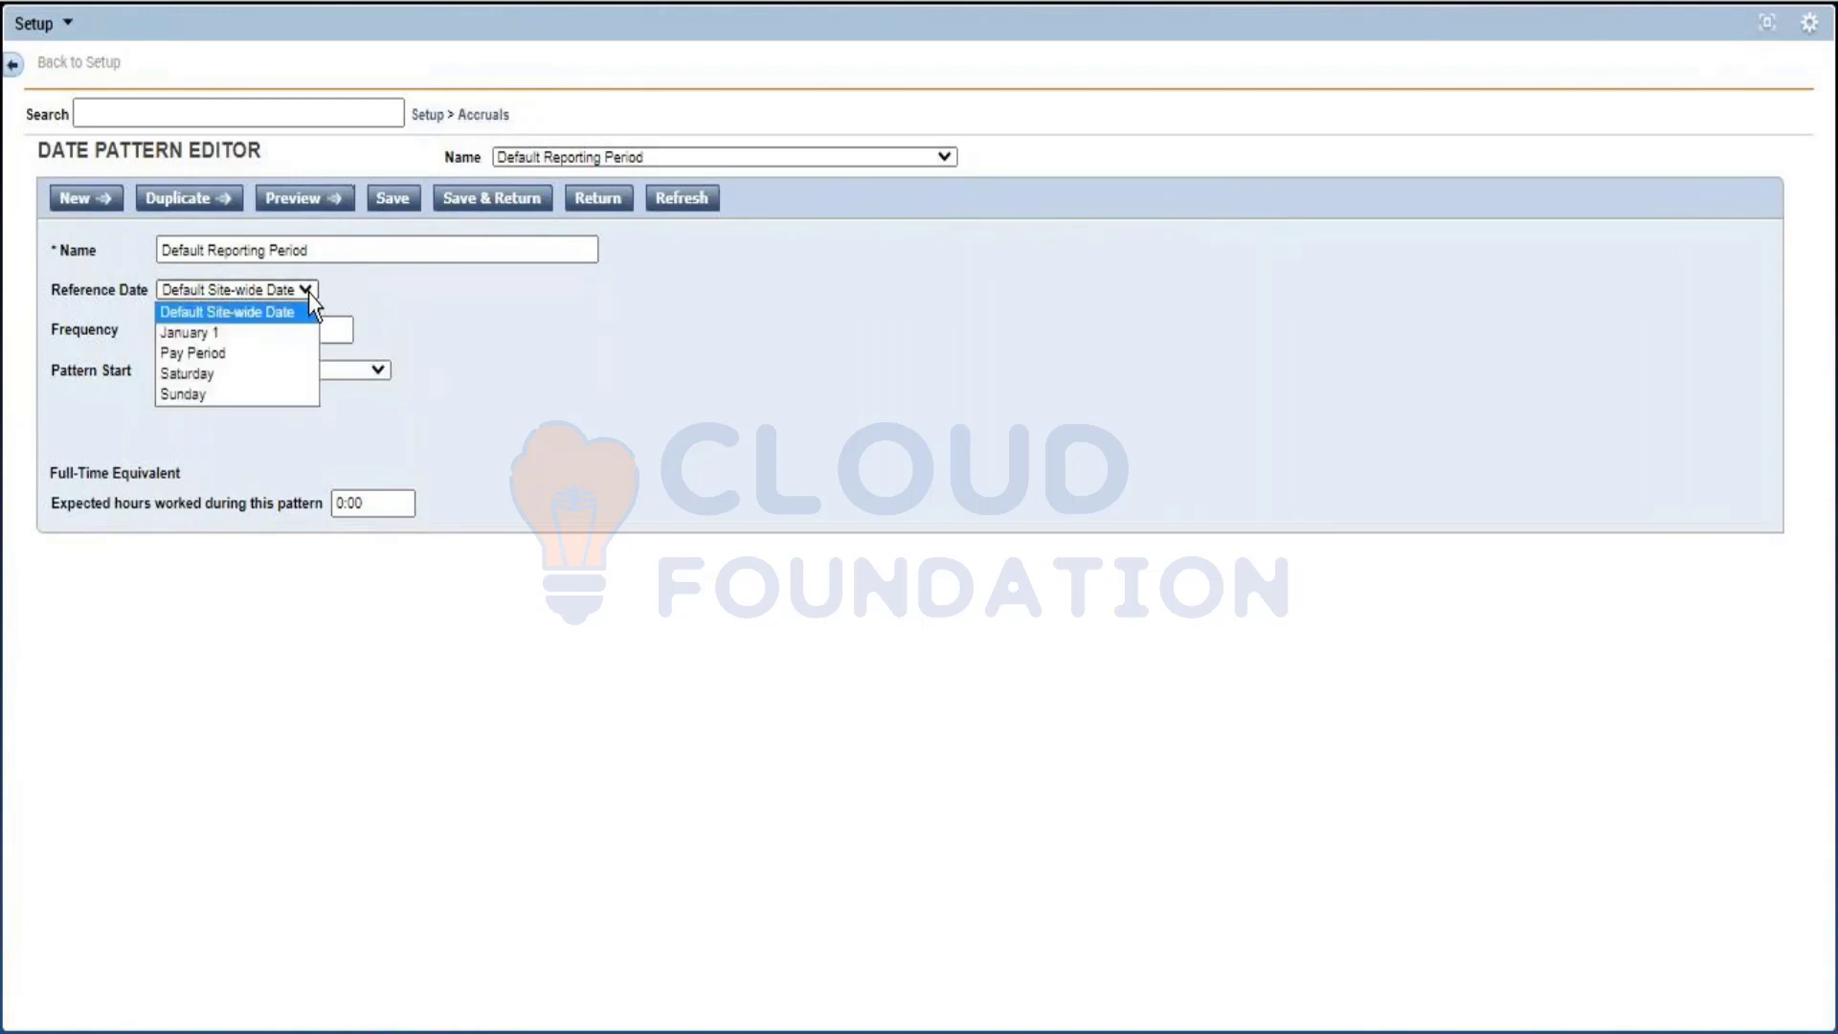
click(412, 393)
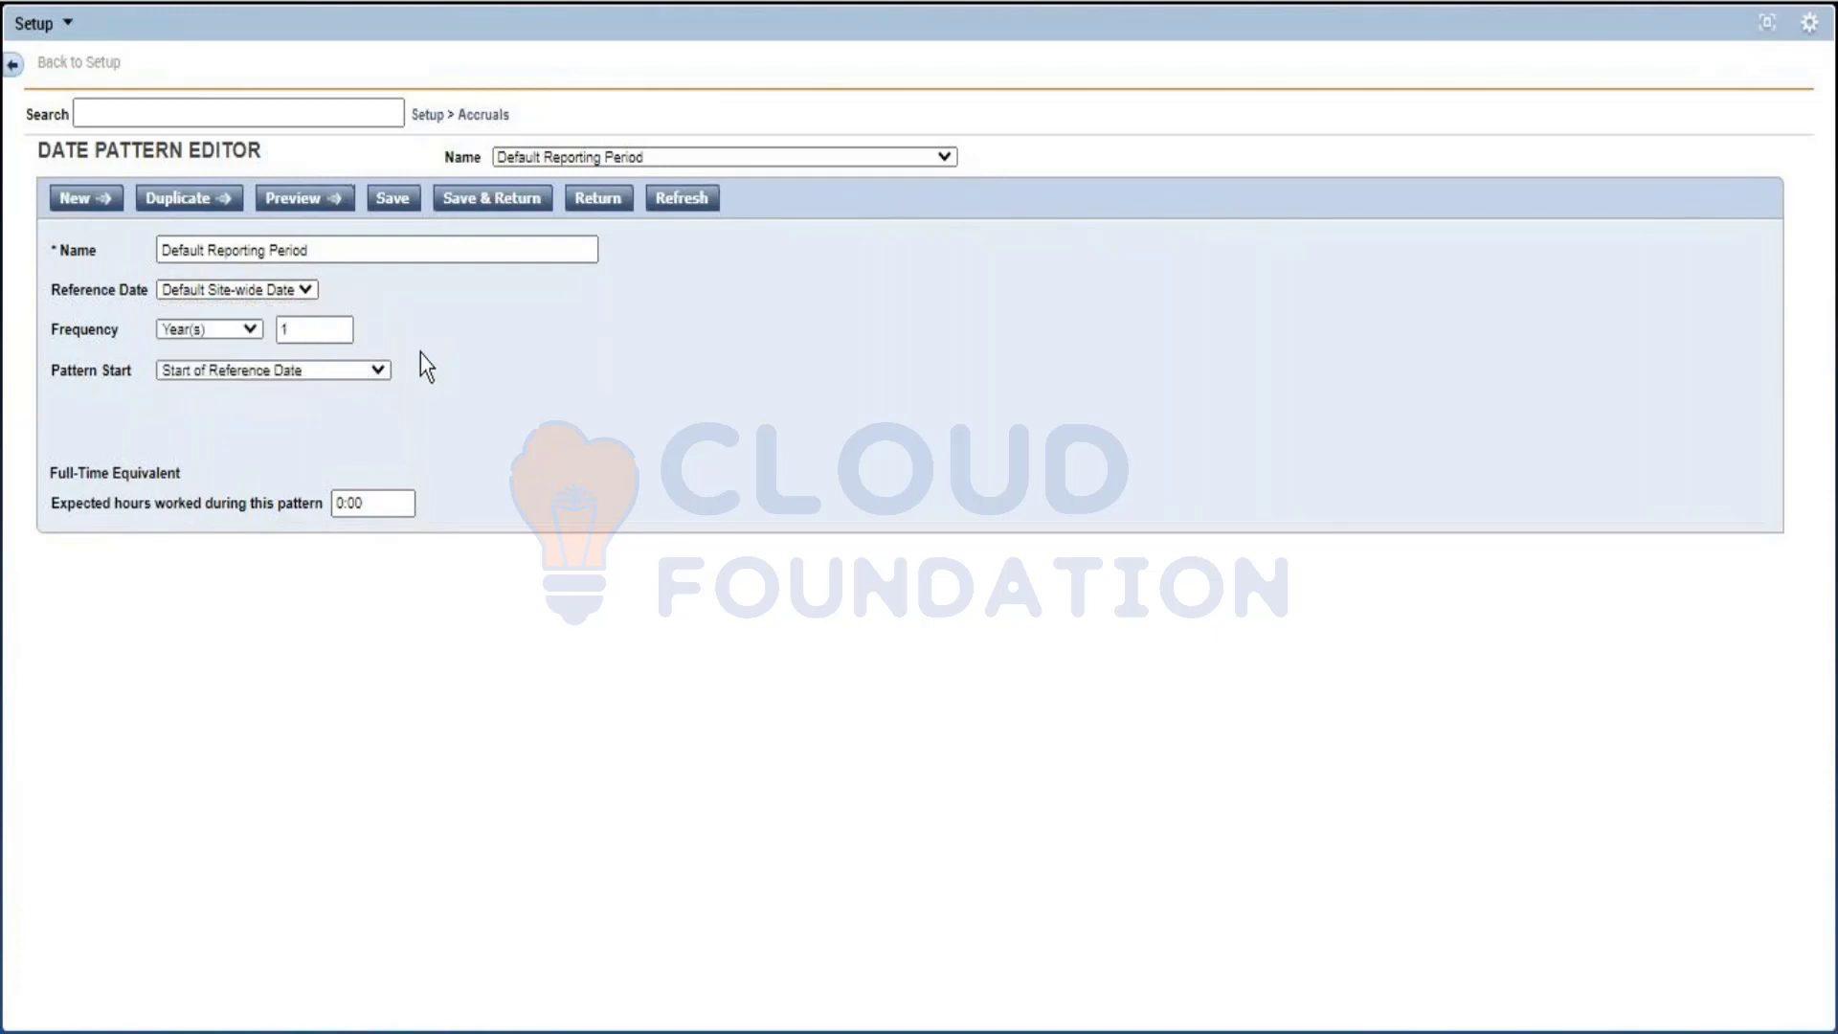
In the accruals Dates setup, try adding a person-specific date named Birthday based on Hire Date, and discard it by refreshing.
click(485, 117)
click(506, 337)
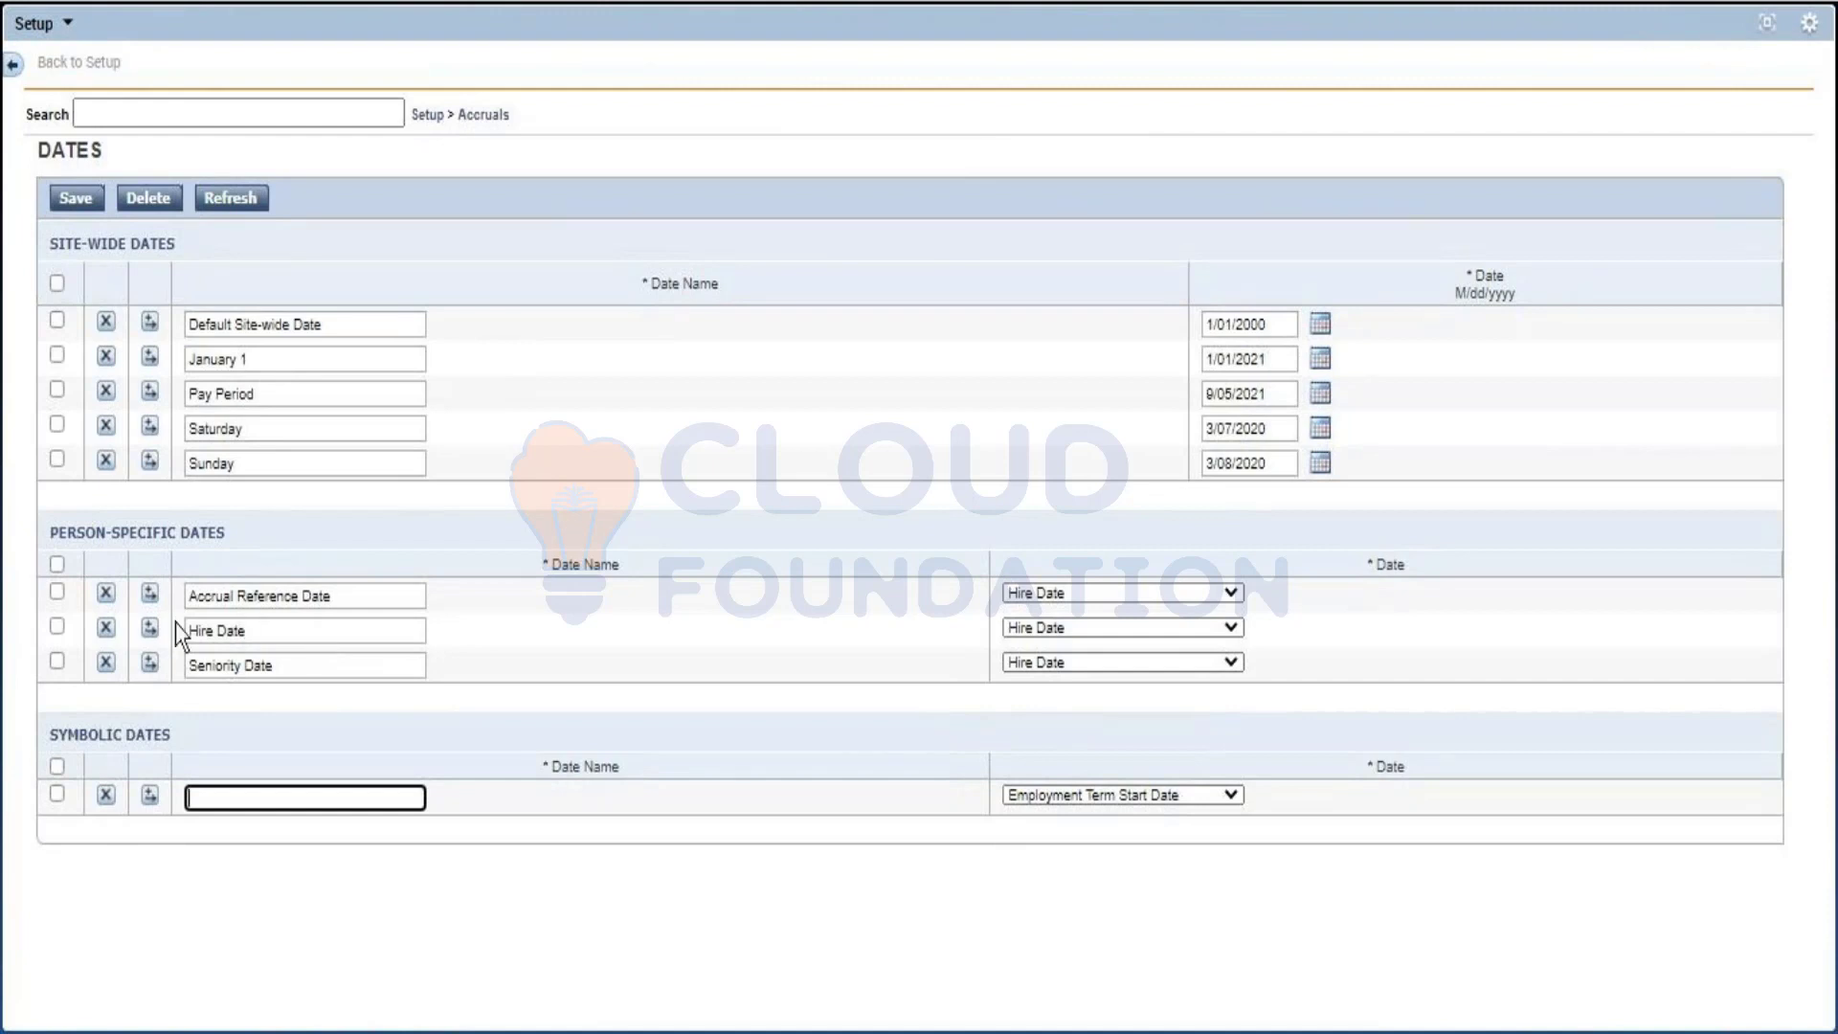
click(151, 595)
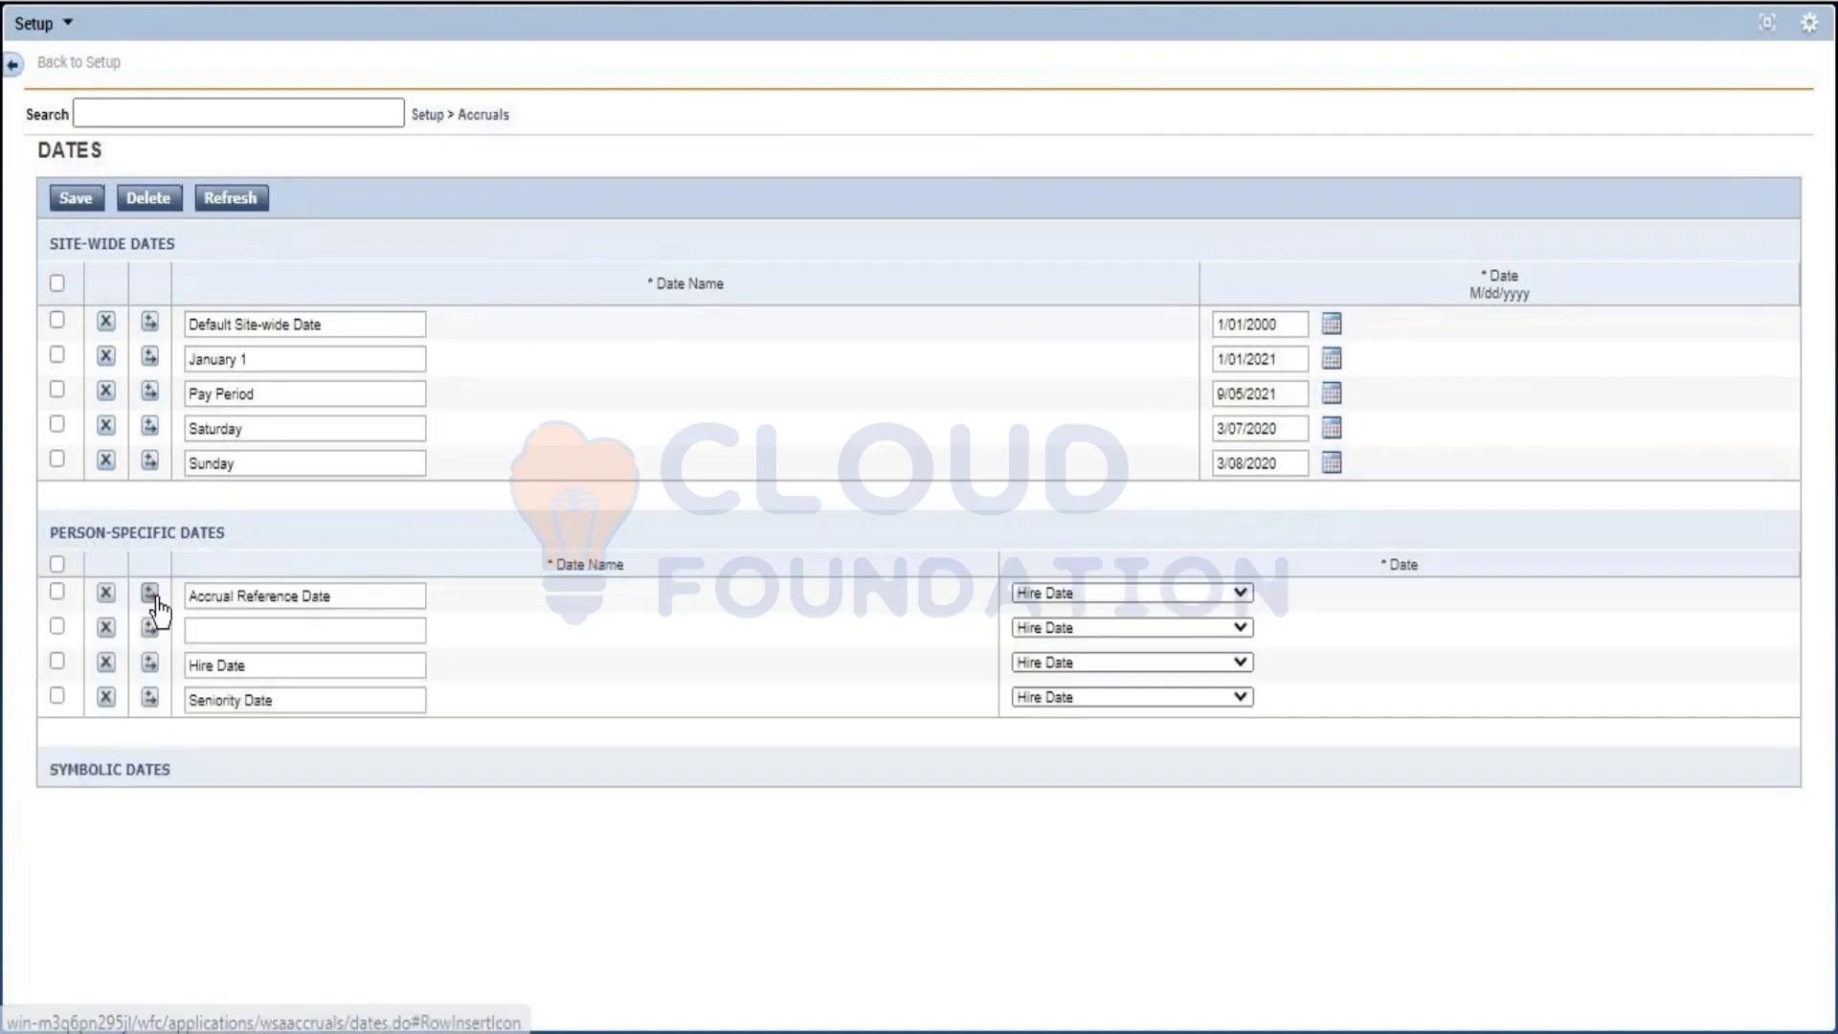
text(E)
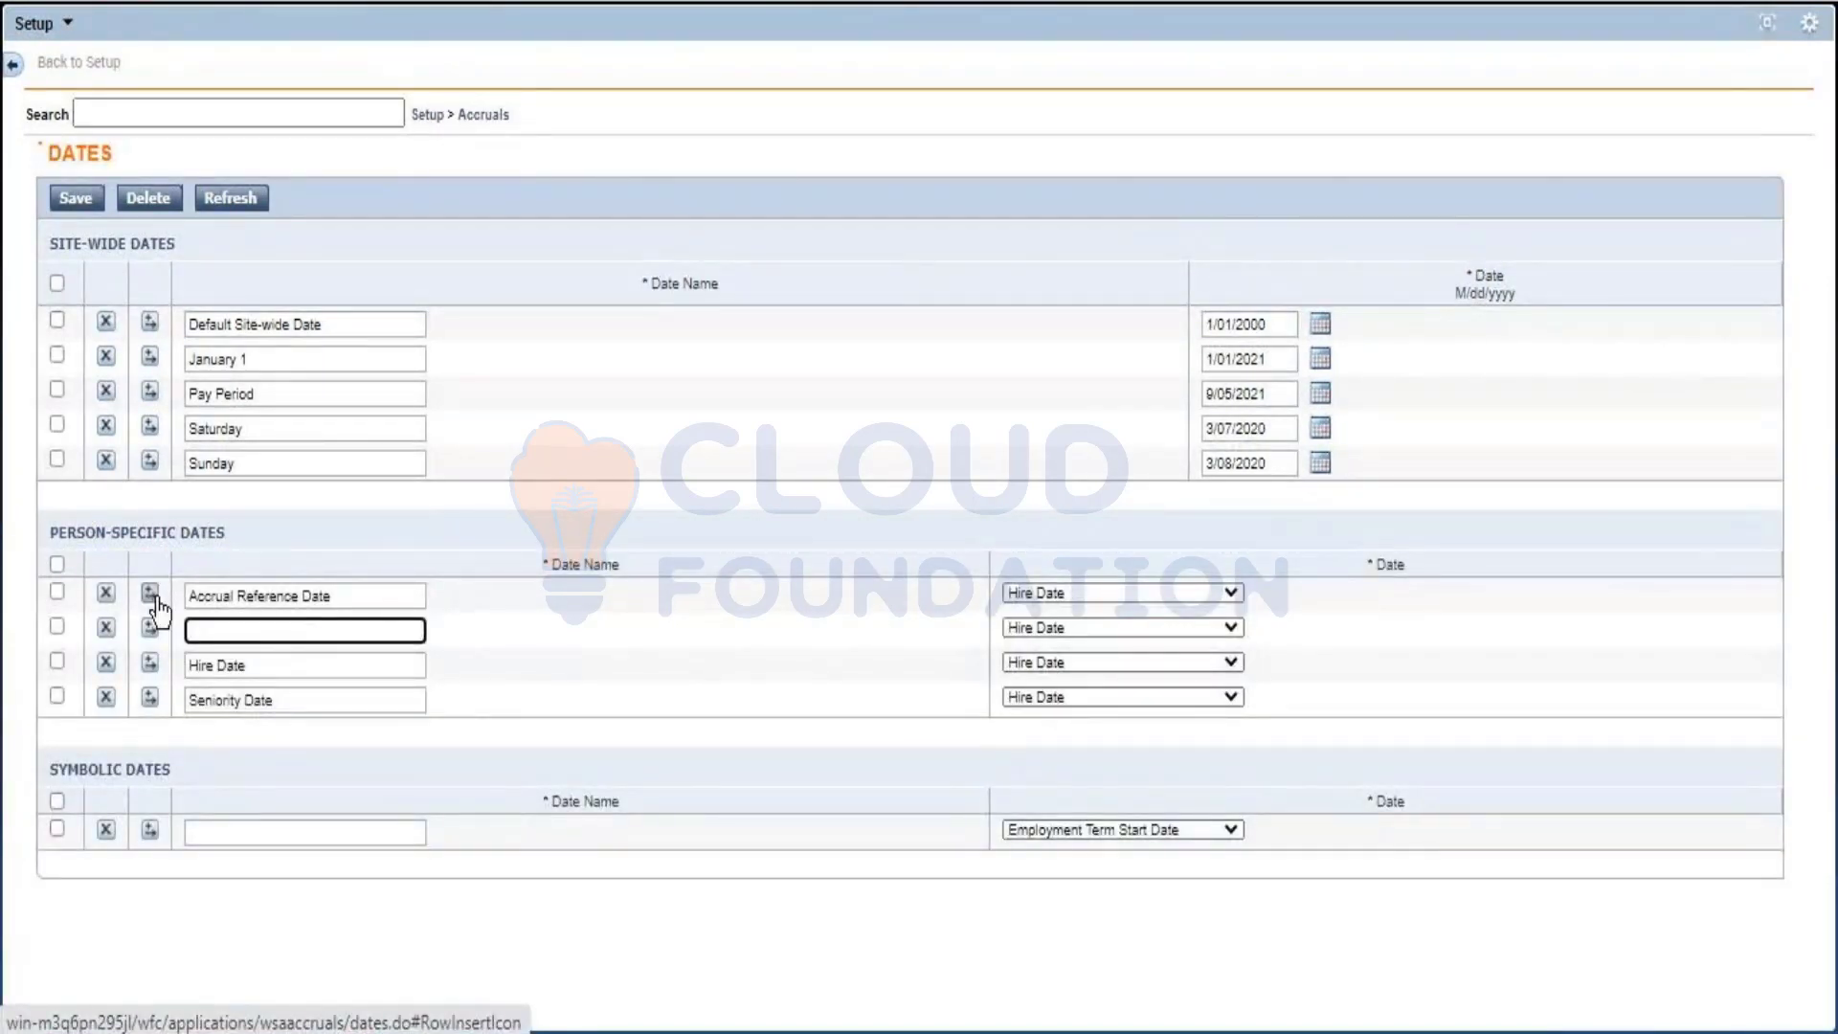
text(irthday)
click(1065, 628)
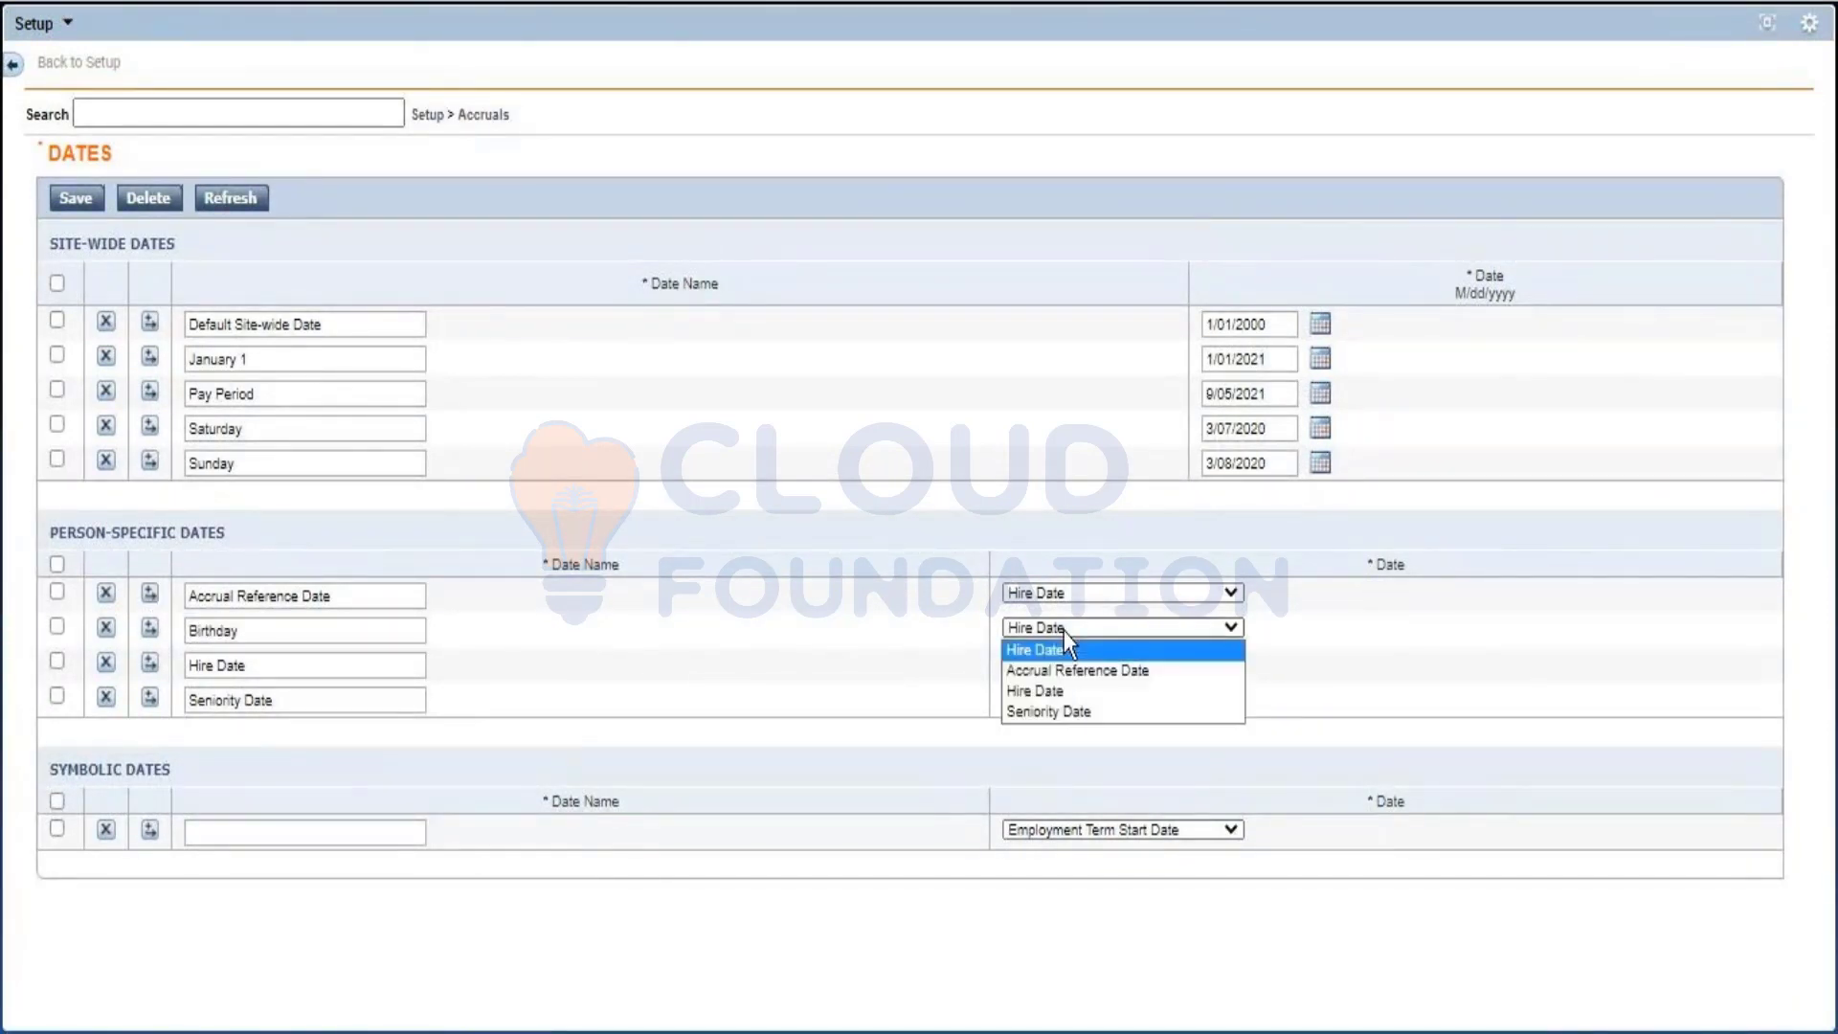
click(1064, 630)
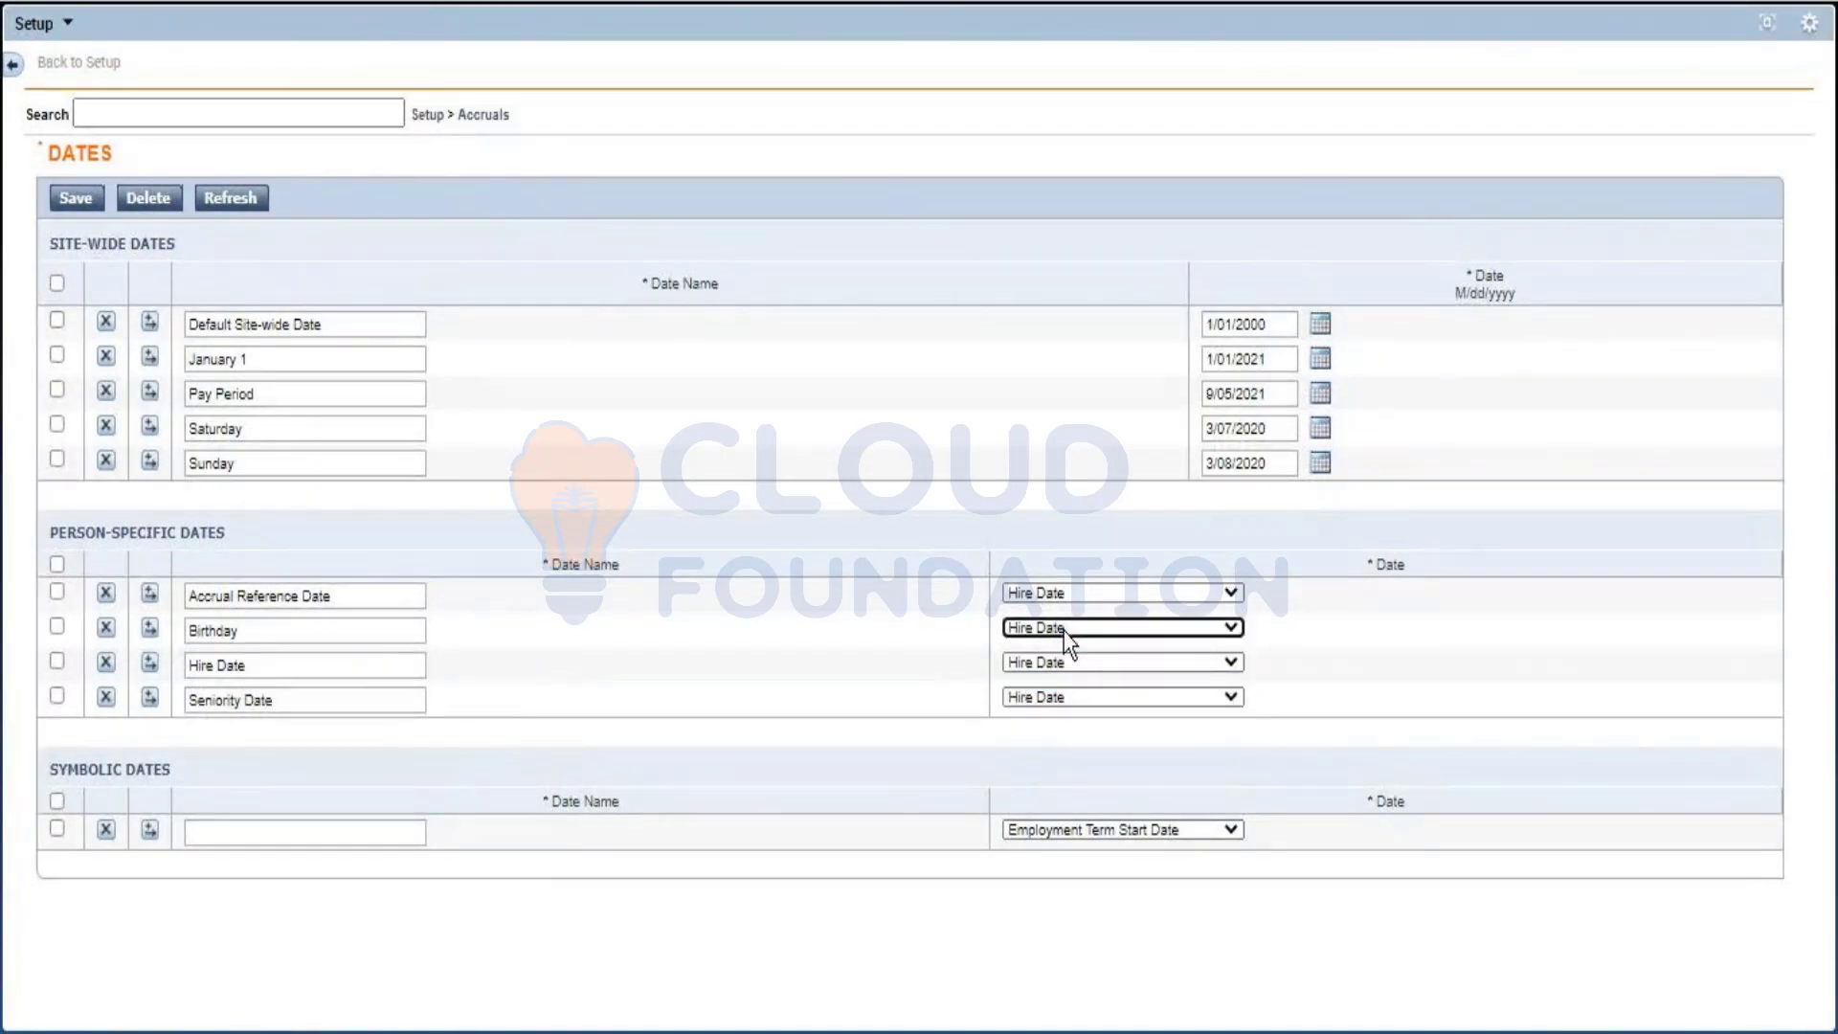
click(220, 201)
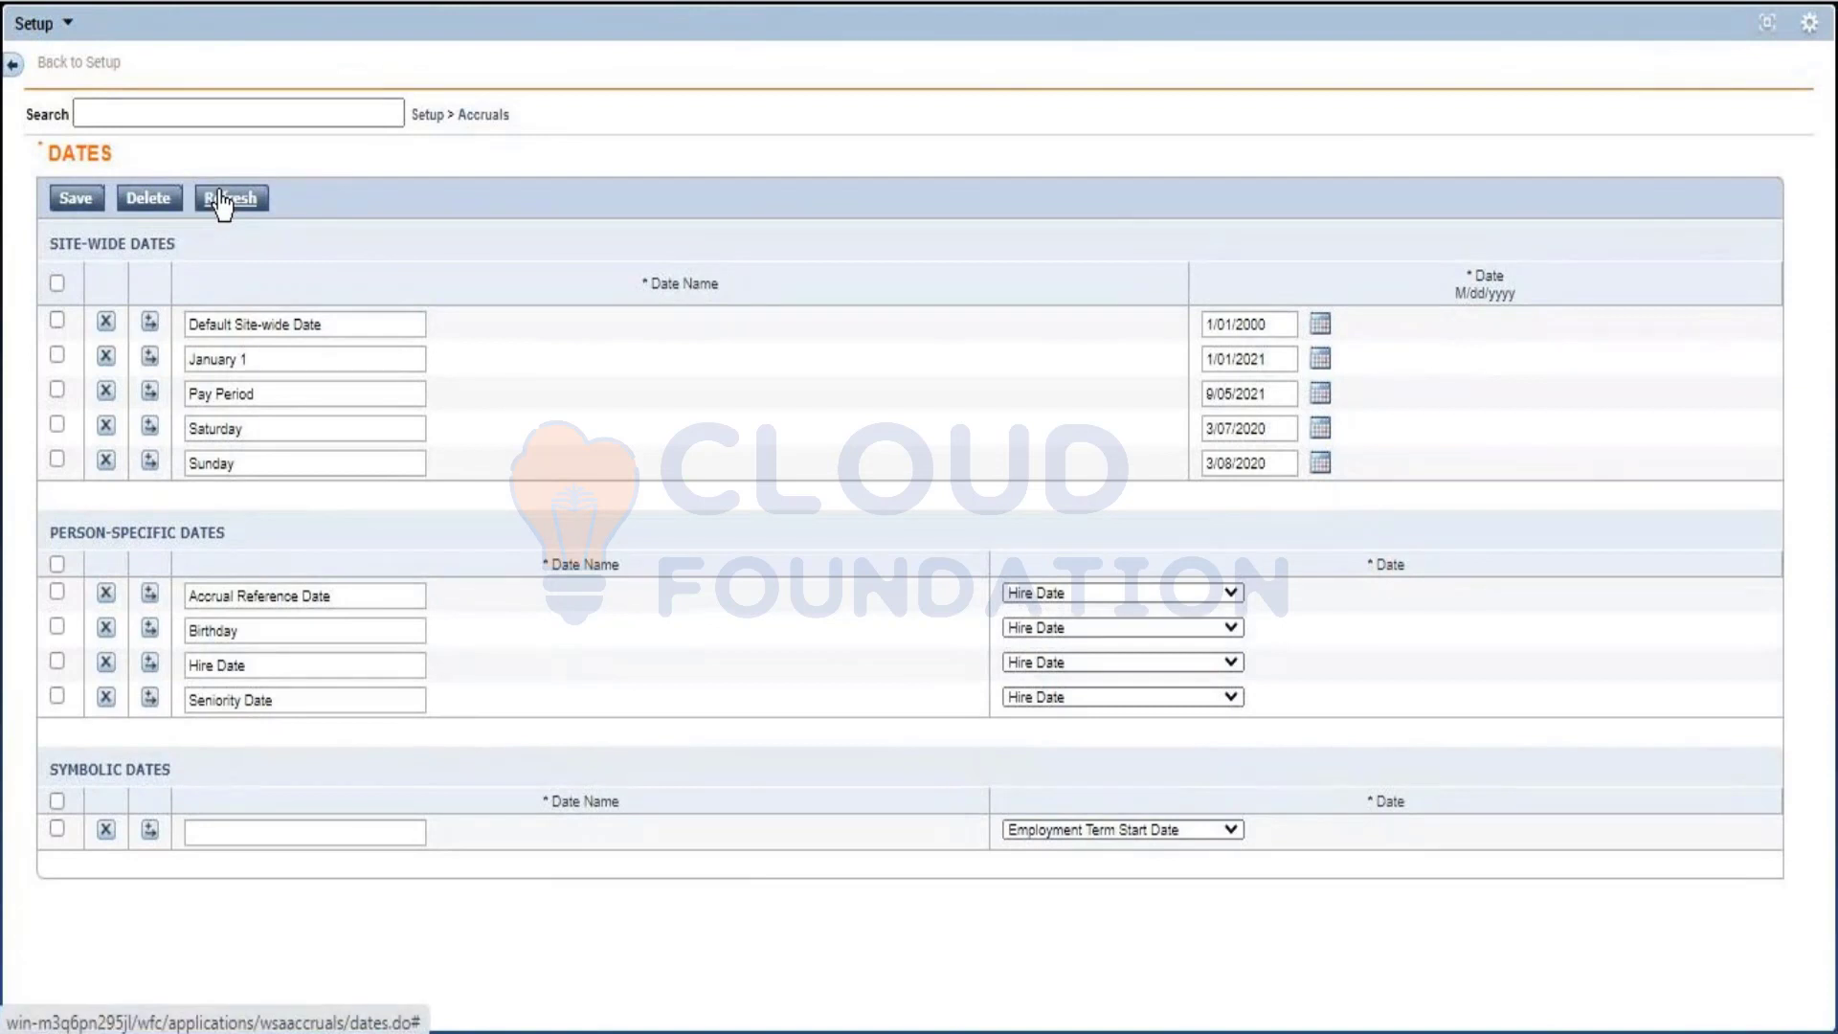
click(1011, 215)
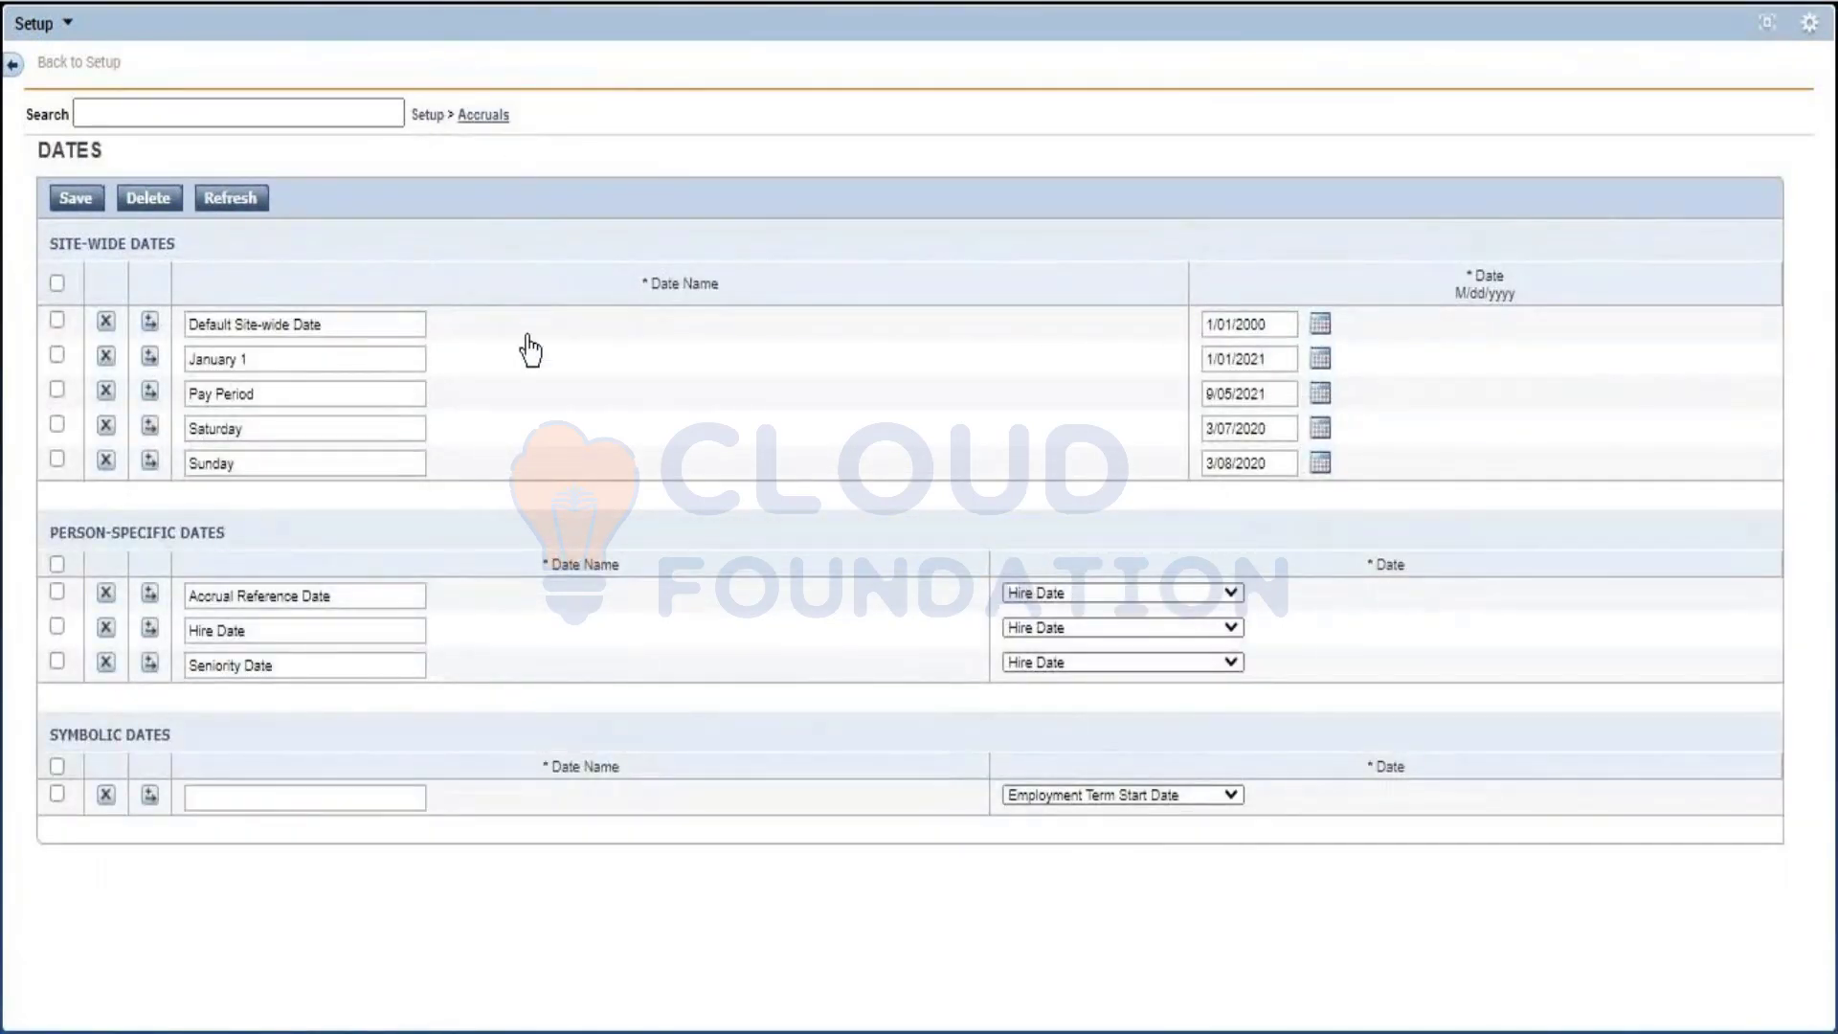
Start a new date pattern and set its Reference Date to Accrual Reference Date.
click(484, 114)
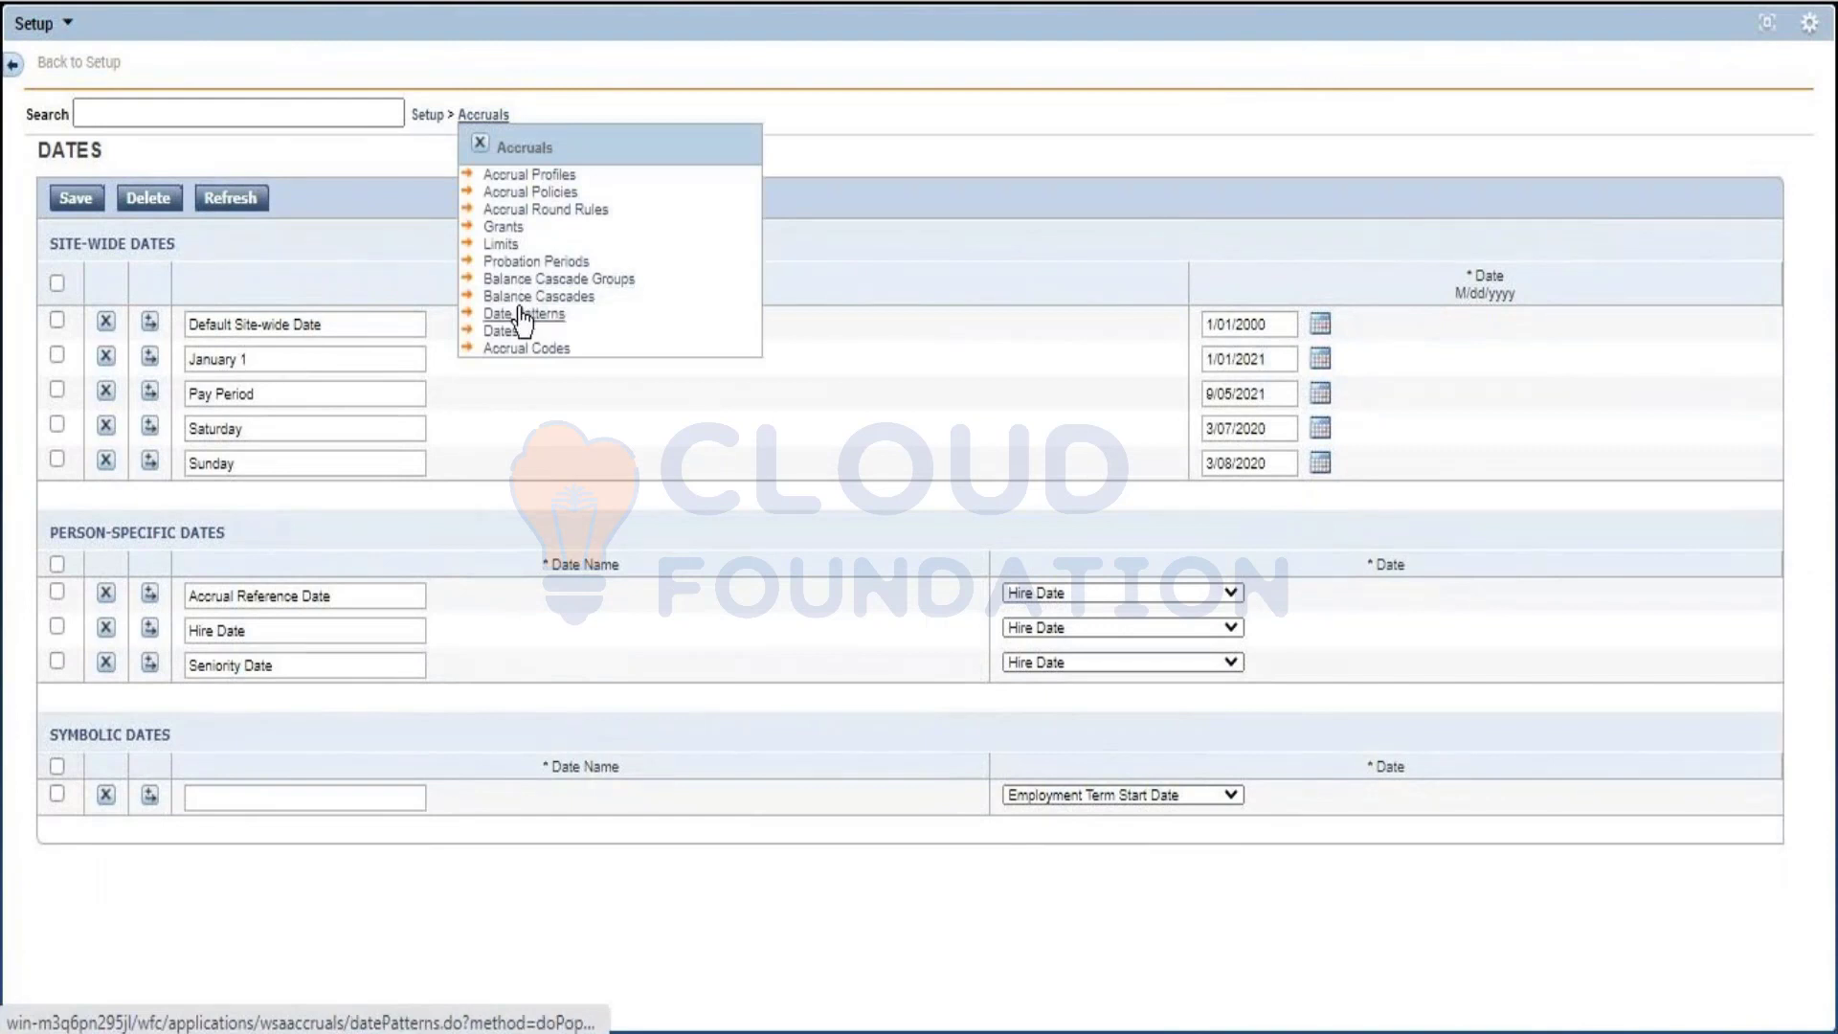
click(522, 315)
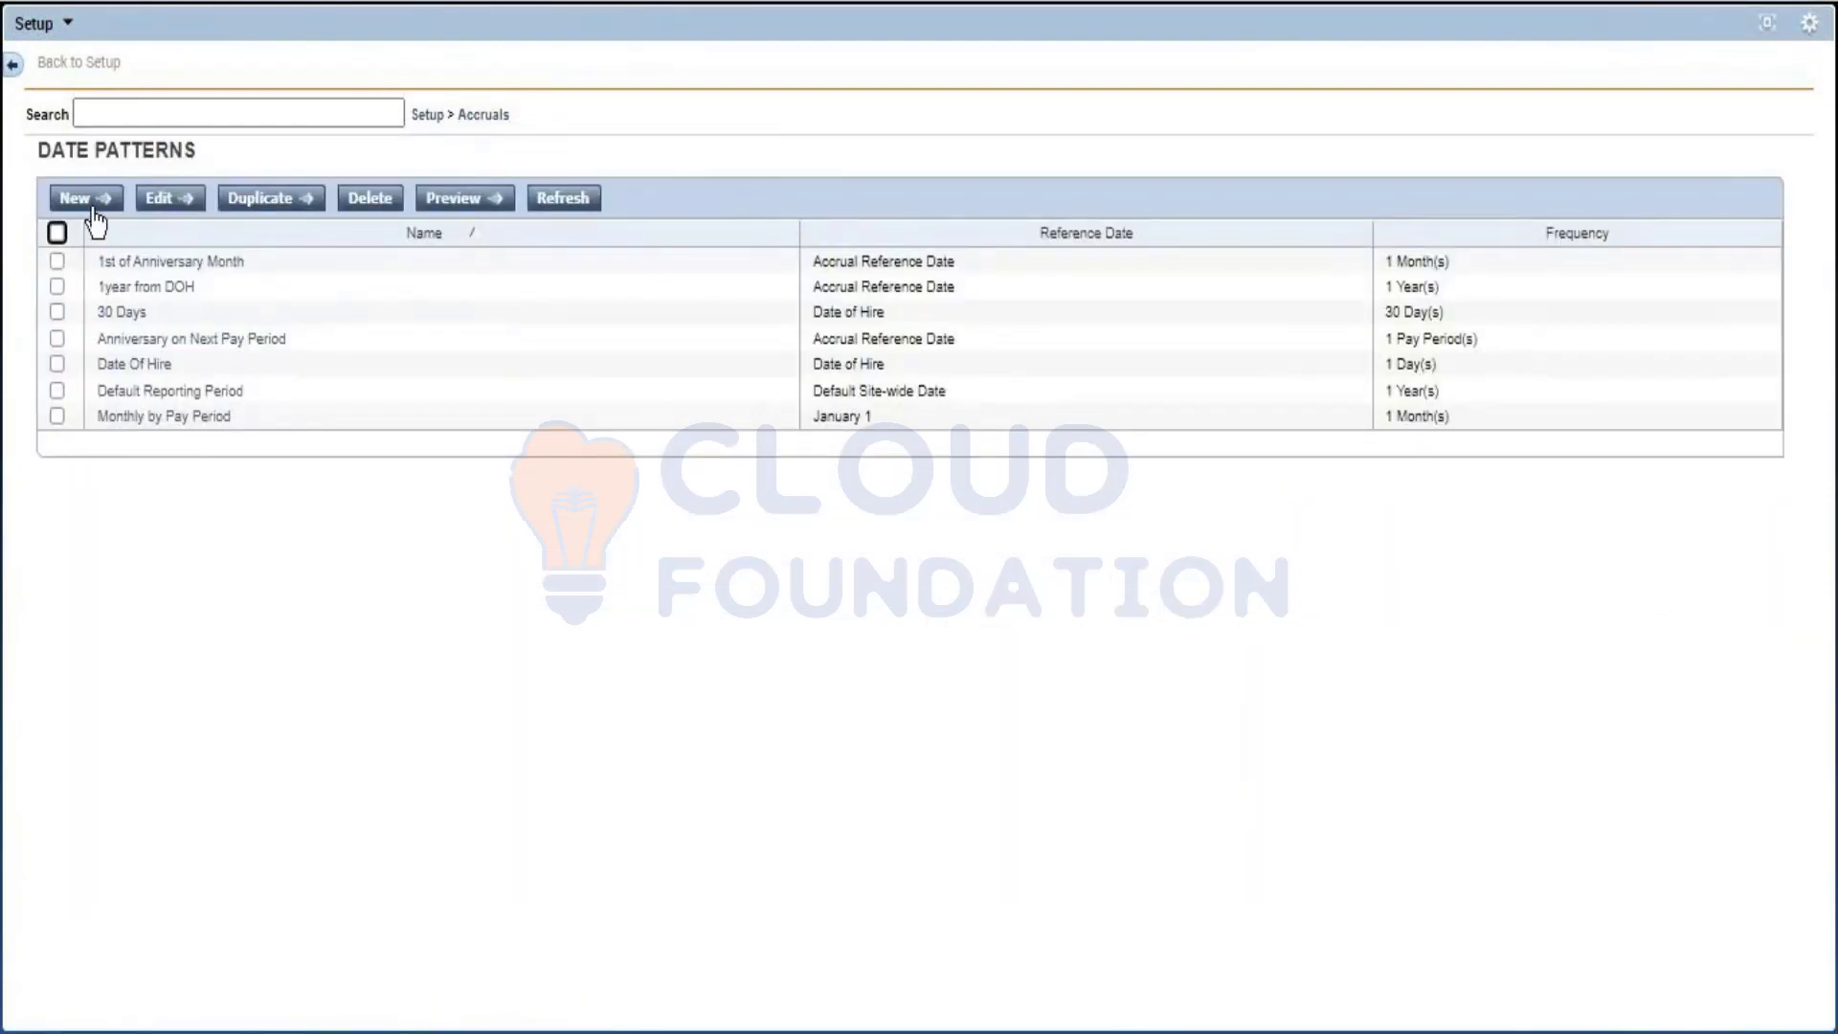
click(92, 212)
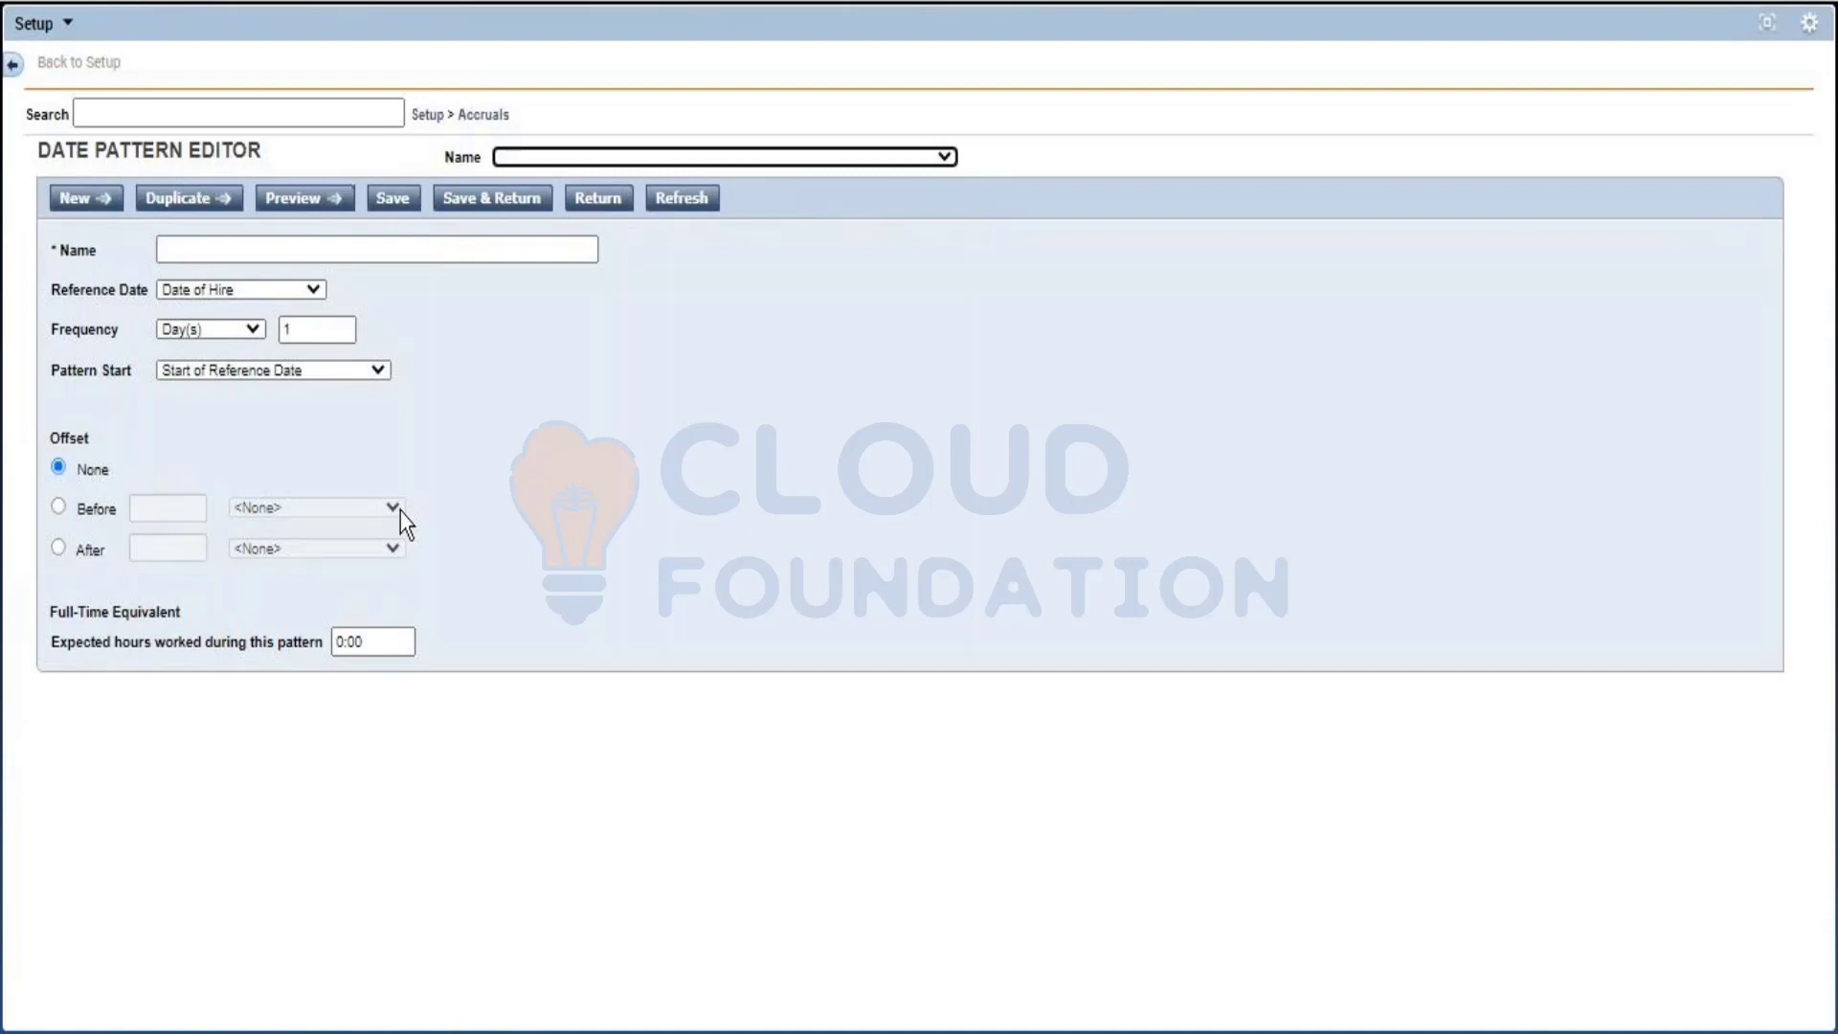
click(249, 289)
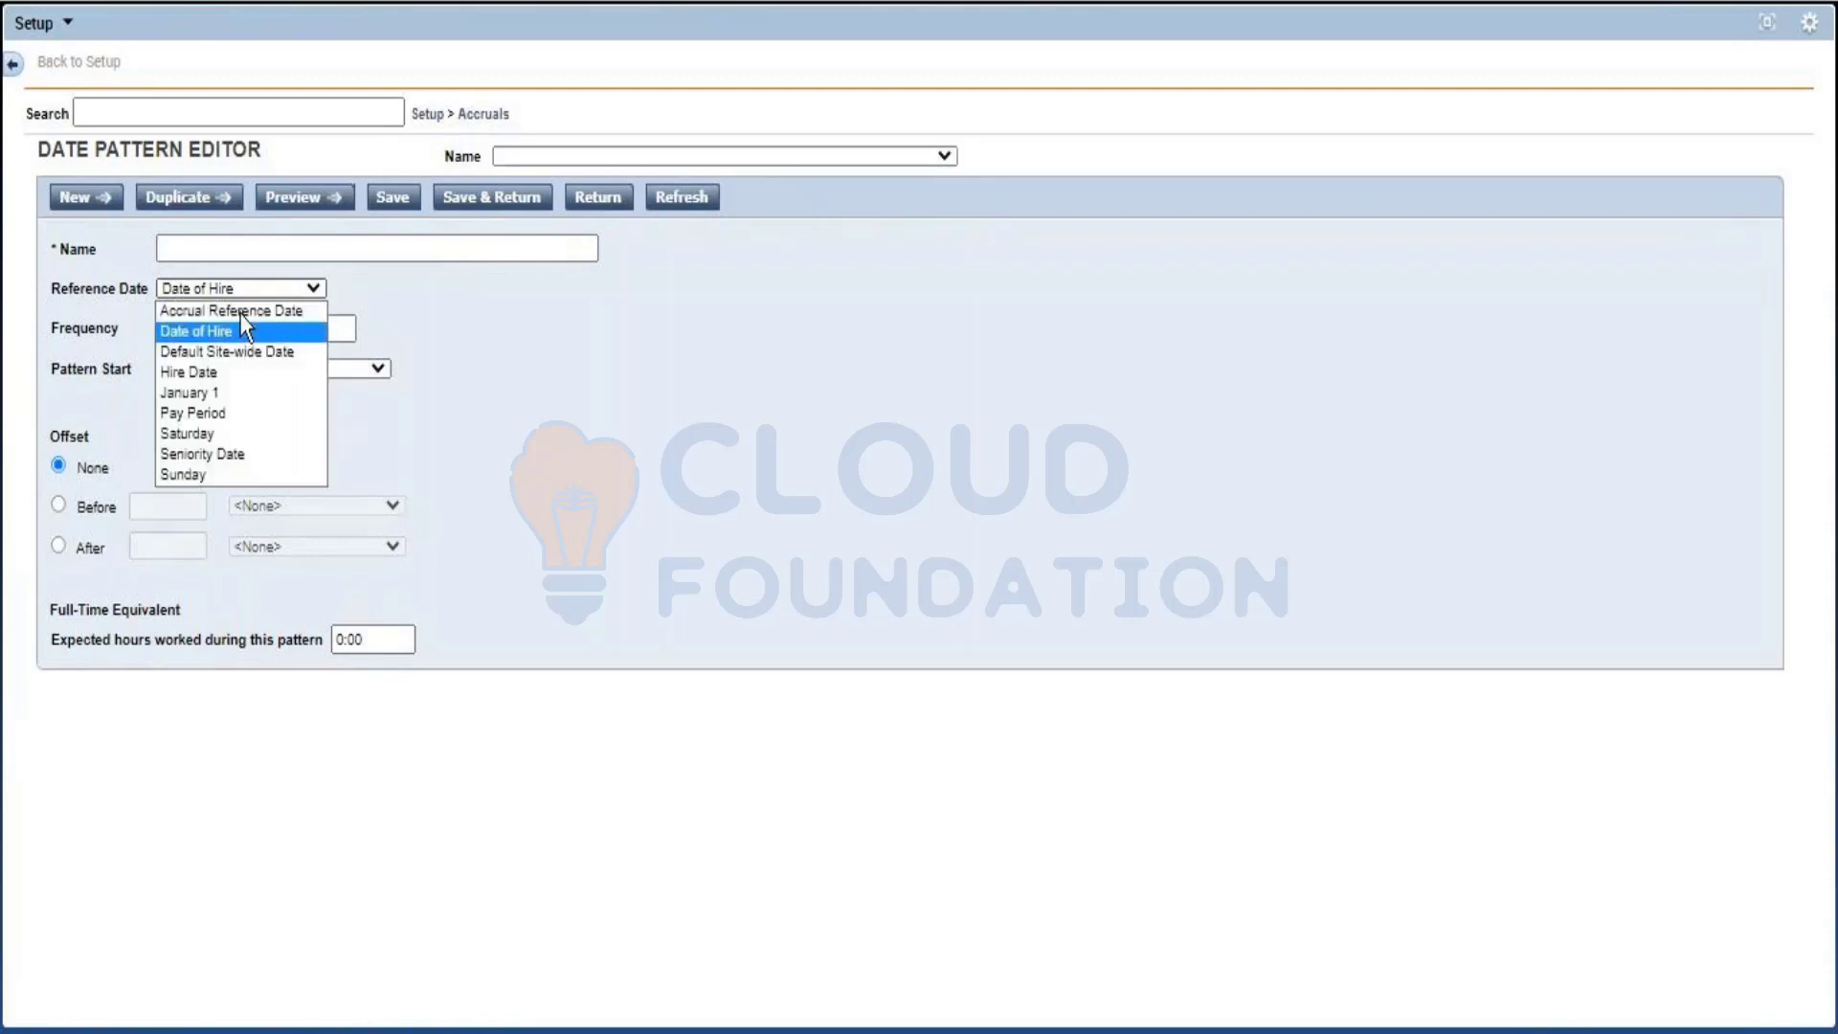
click(239, 311)
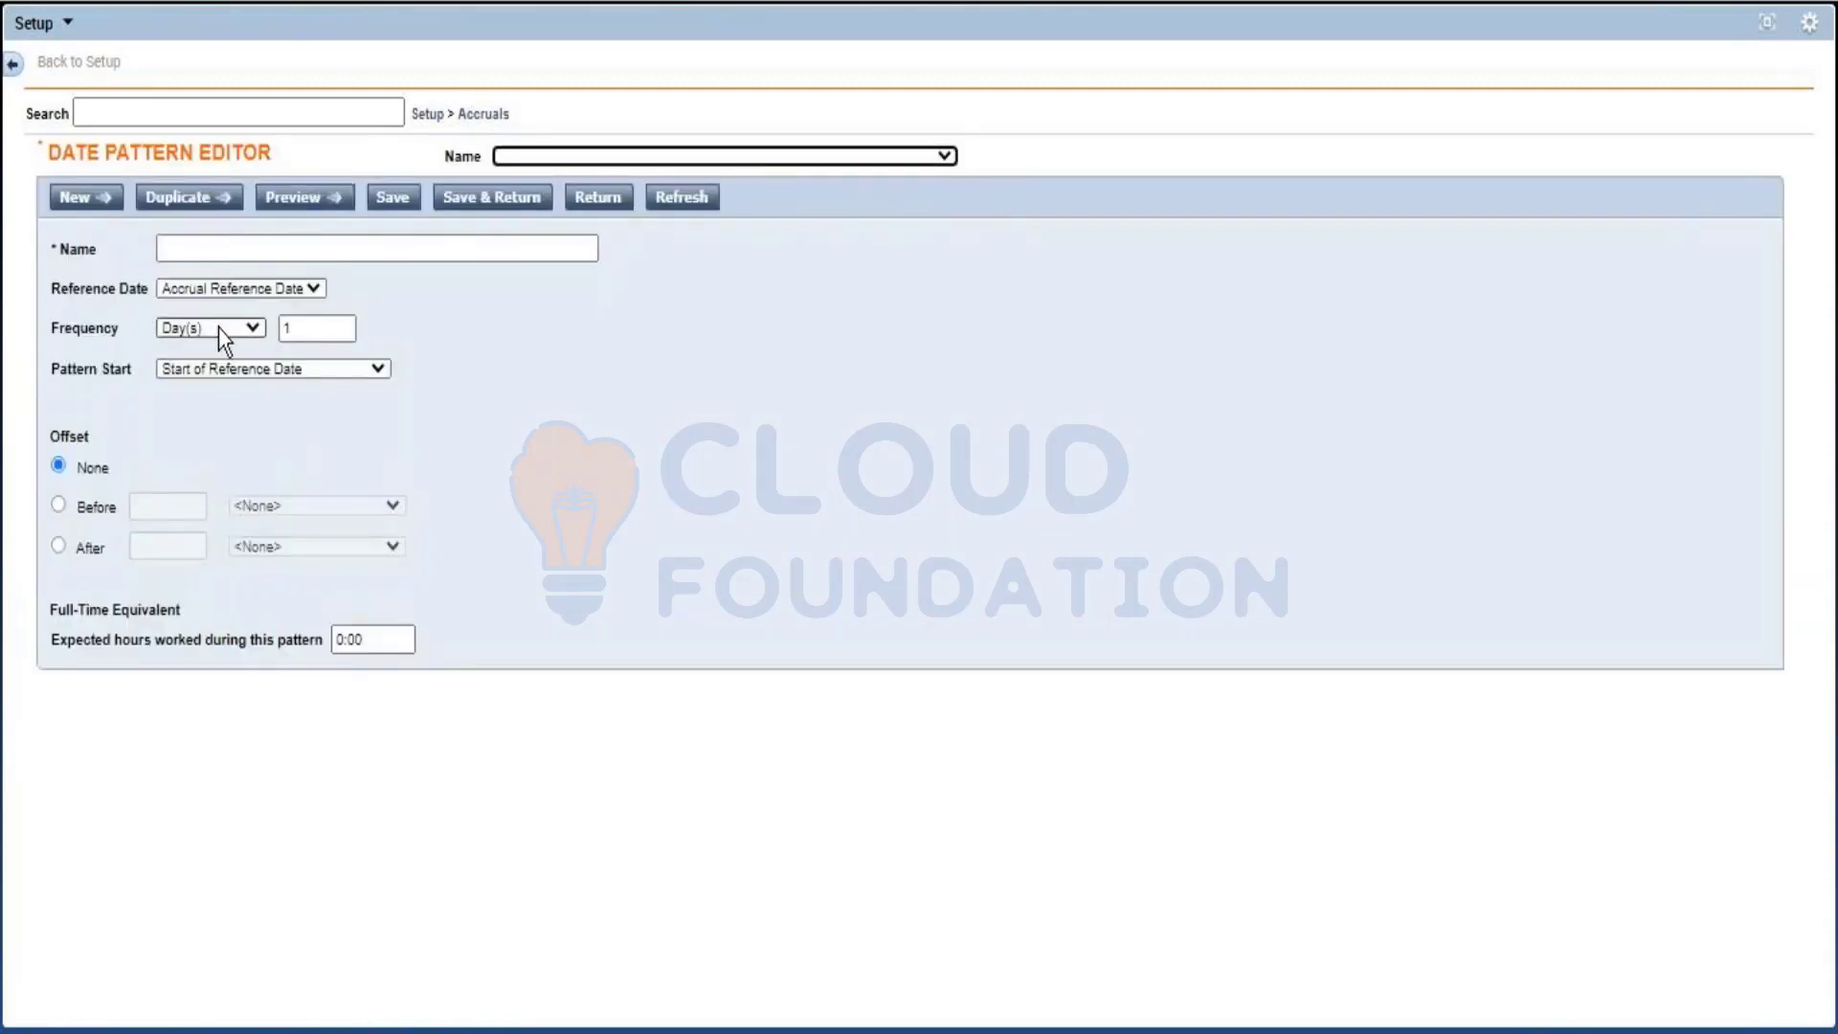
Try Pay Period as the new date pattern's Reference Date and check the Frequency choices offered with it.
click(218, 327)
click(219, 327)
click(232, 289)
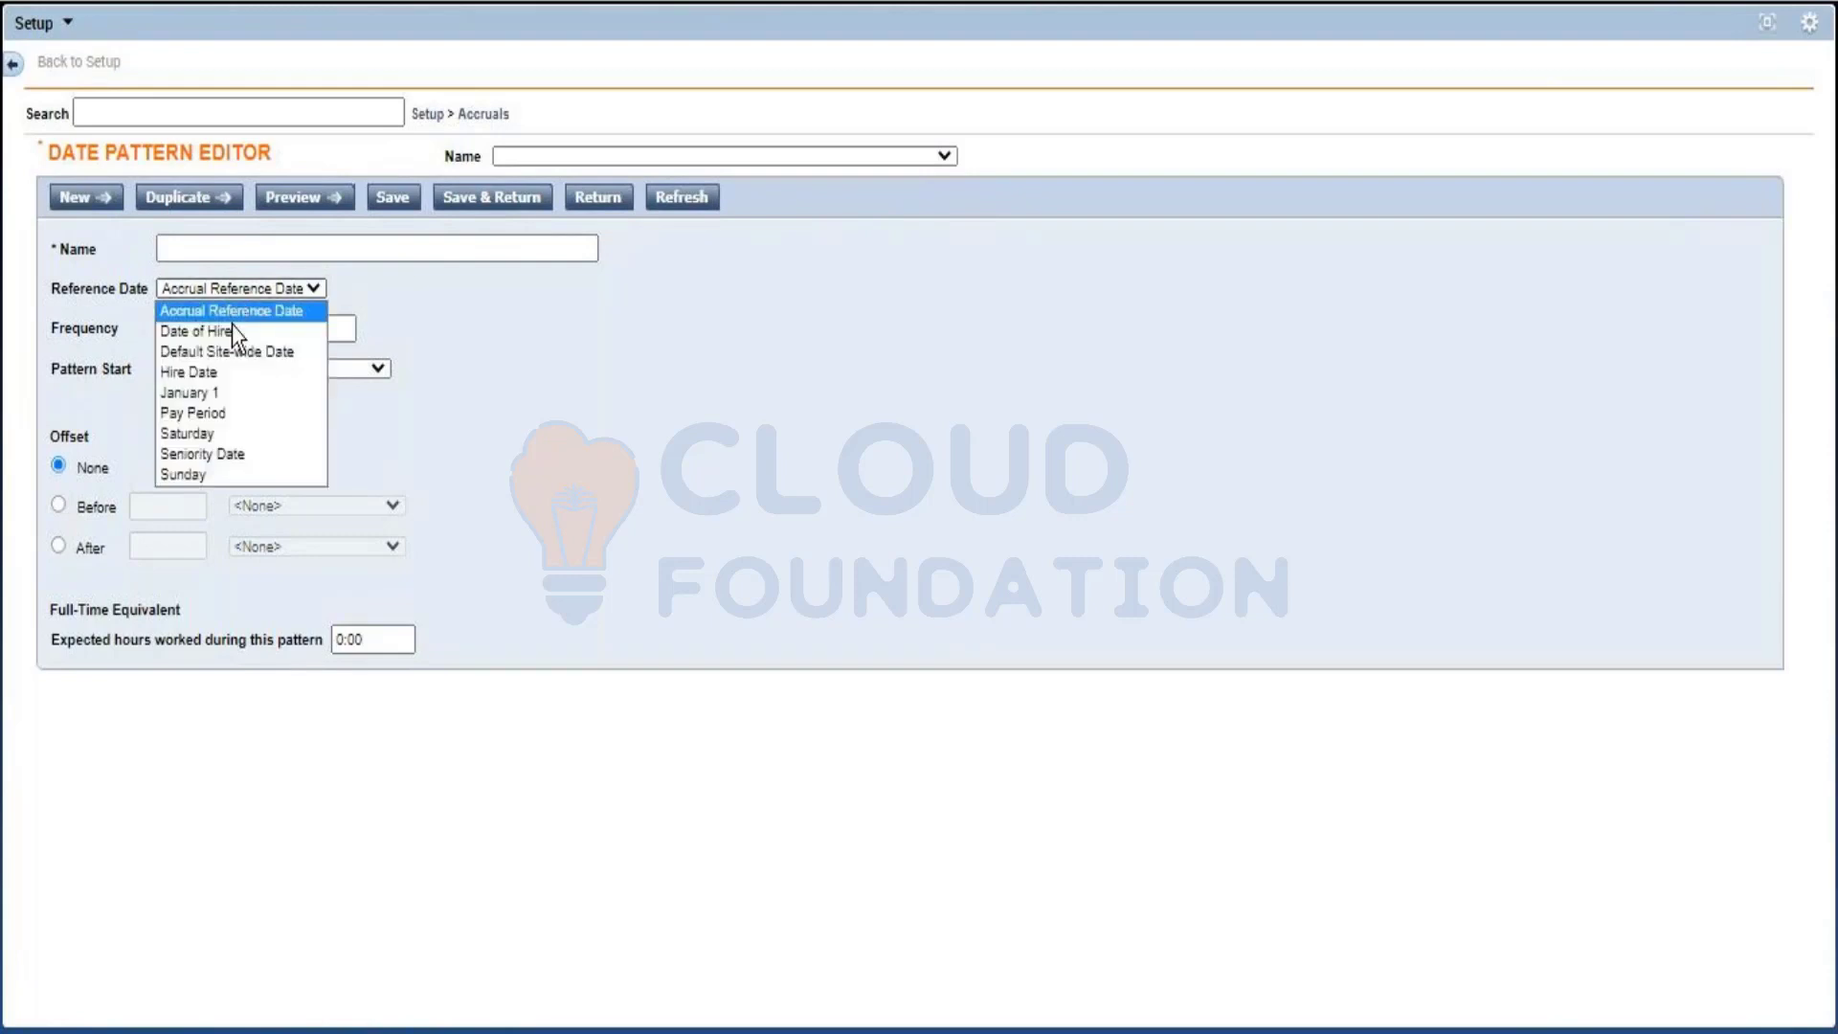
click(234, 414)
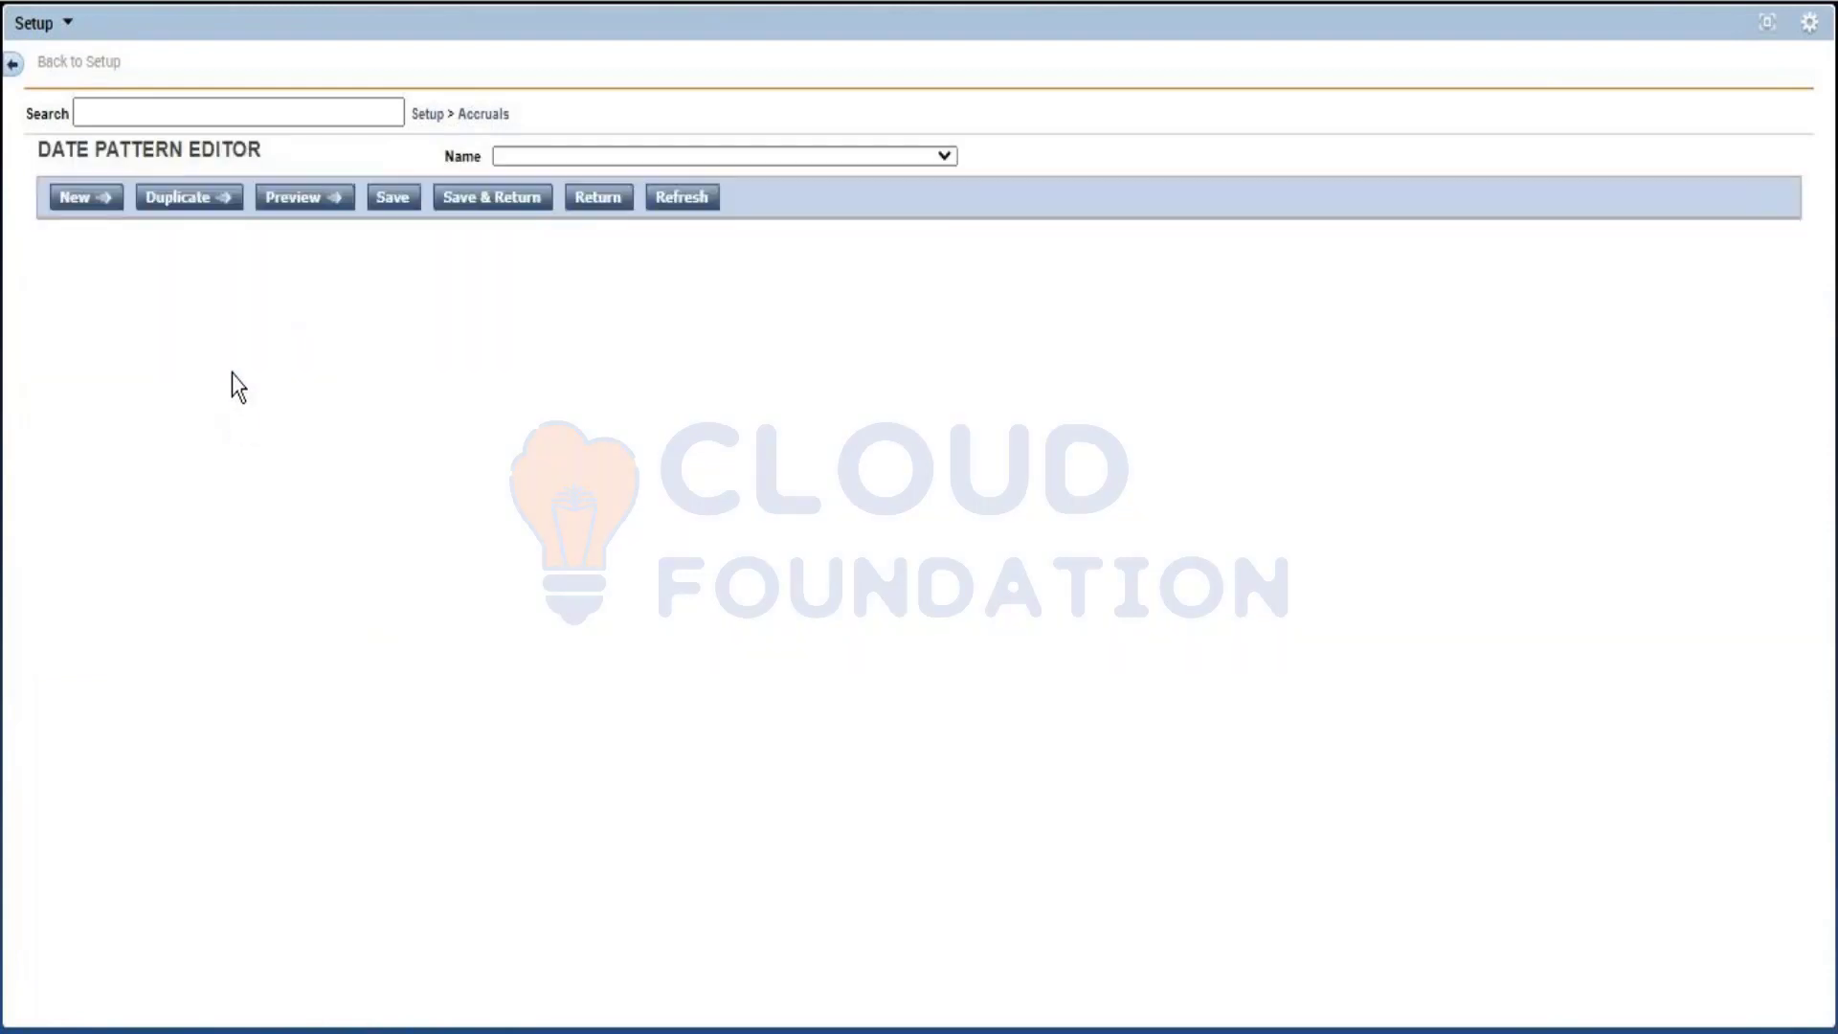
click(215, 329)
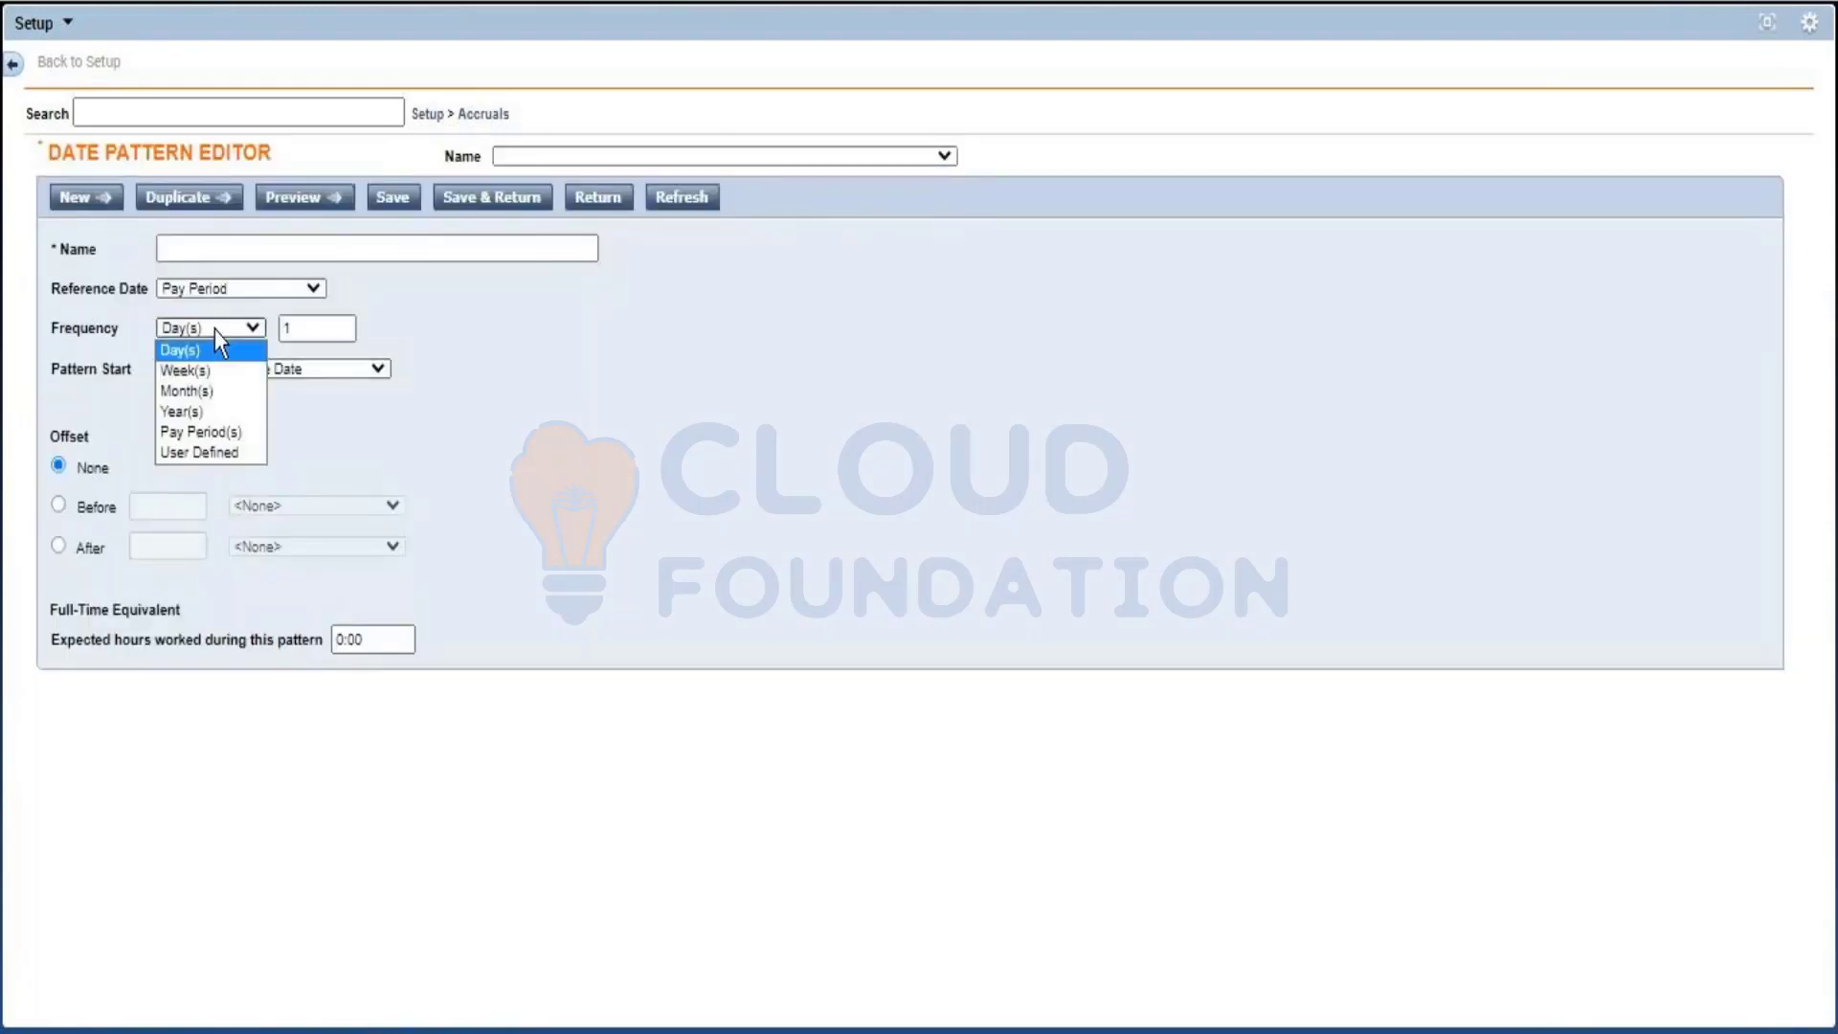
click(214, 329)
Set the Reference Date to Default Site-wide Date and review the Frequency choices, keeping Day(s).
click(239, 285)
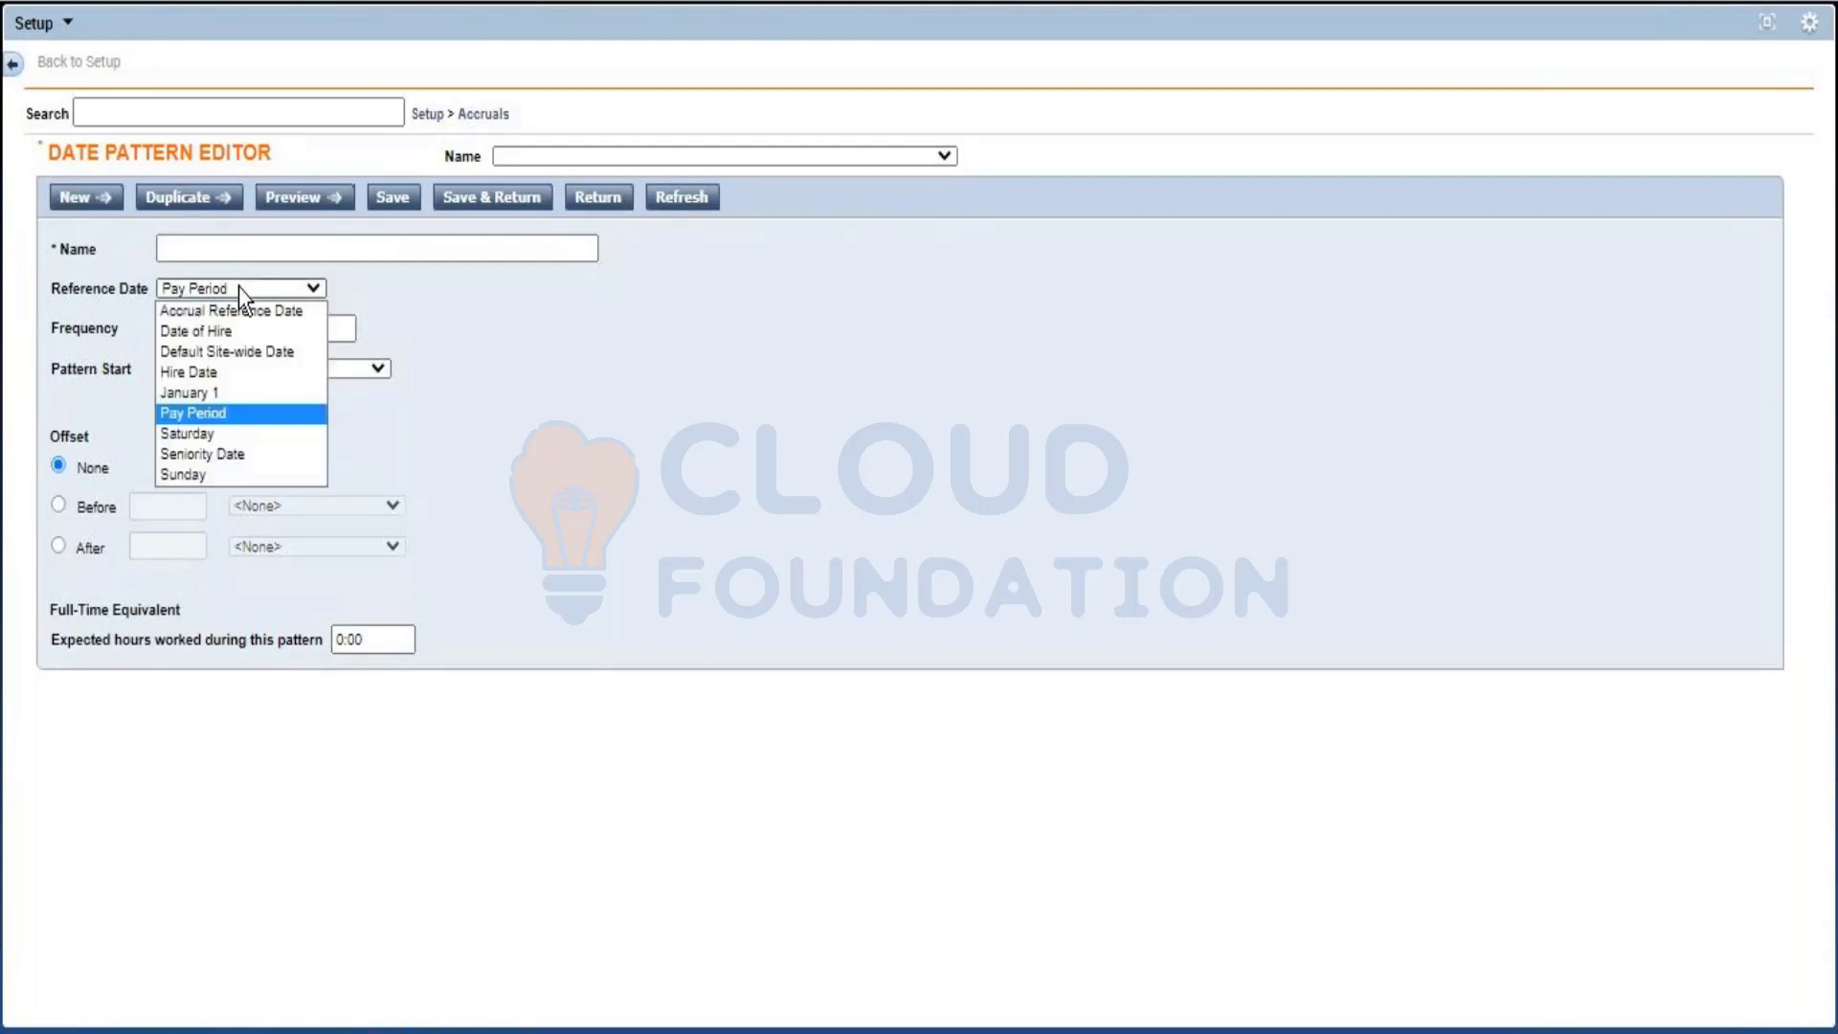
click(244, 351)
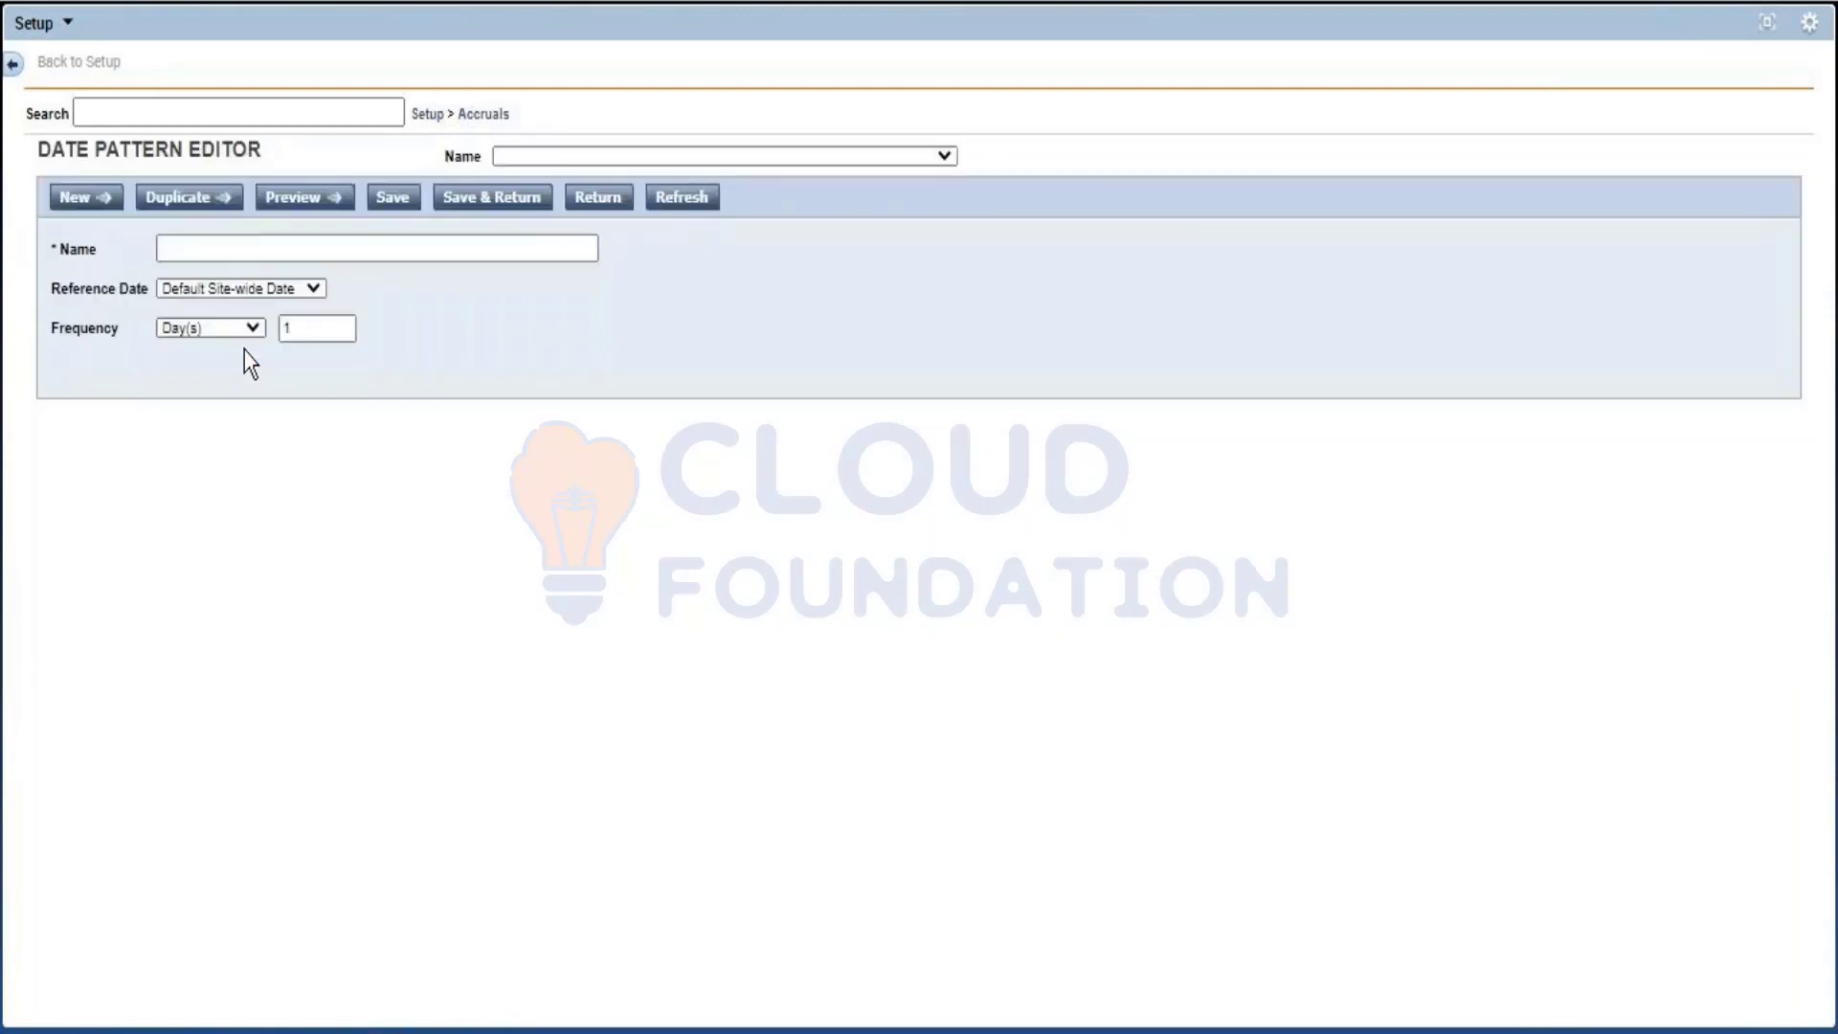
click(238, 340)
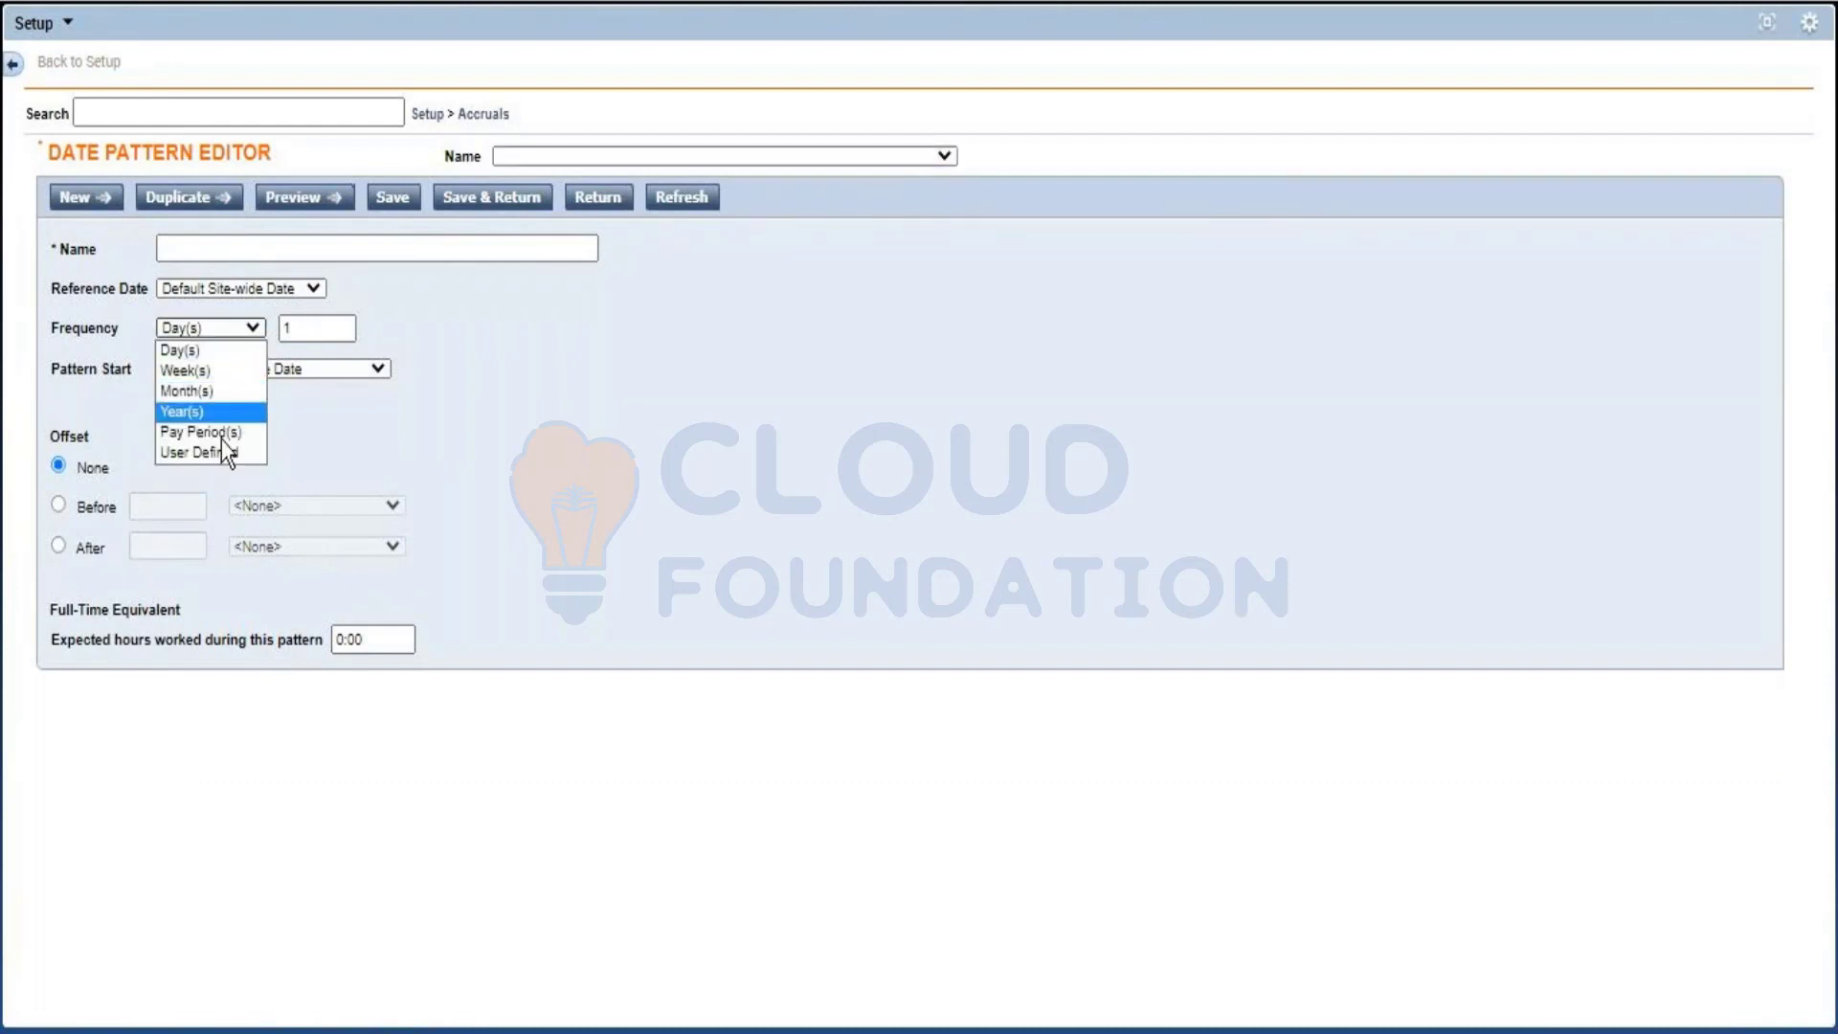
click(310, 458)
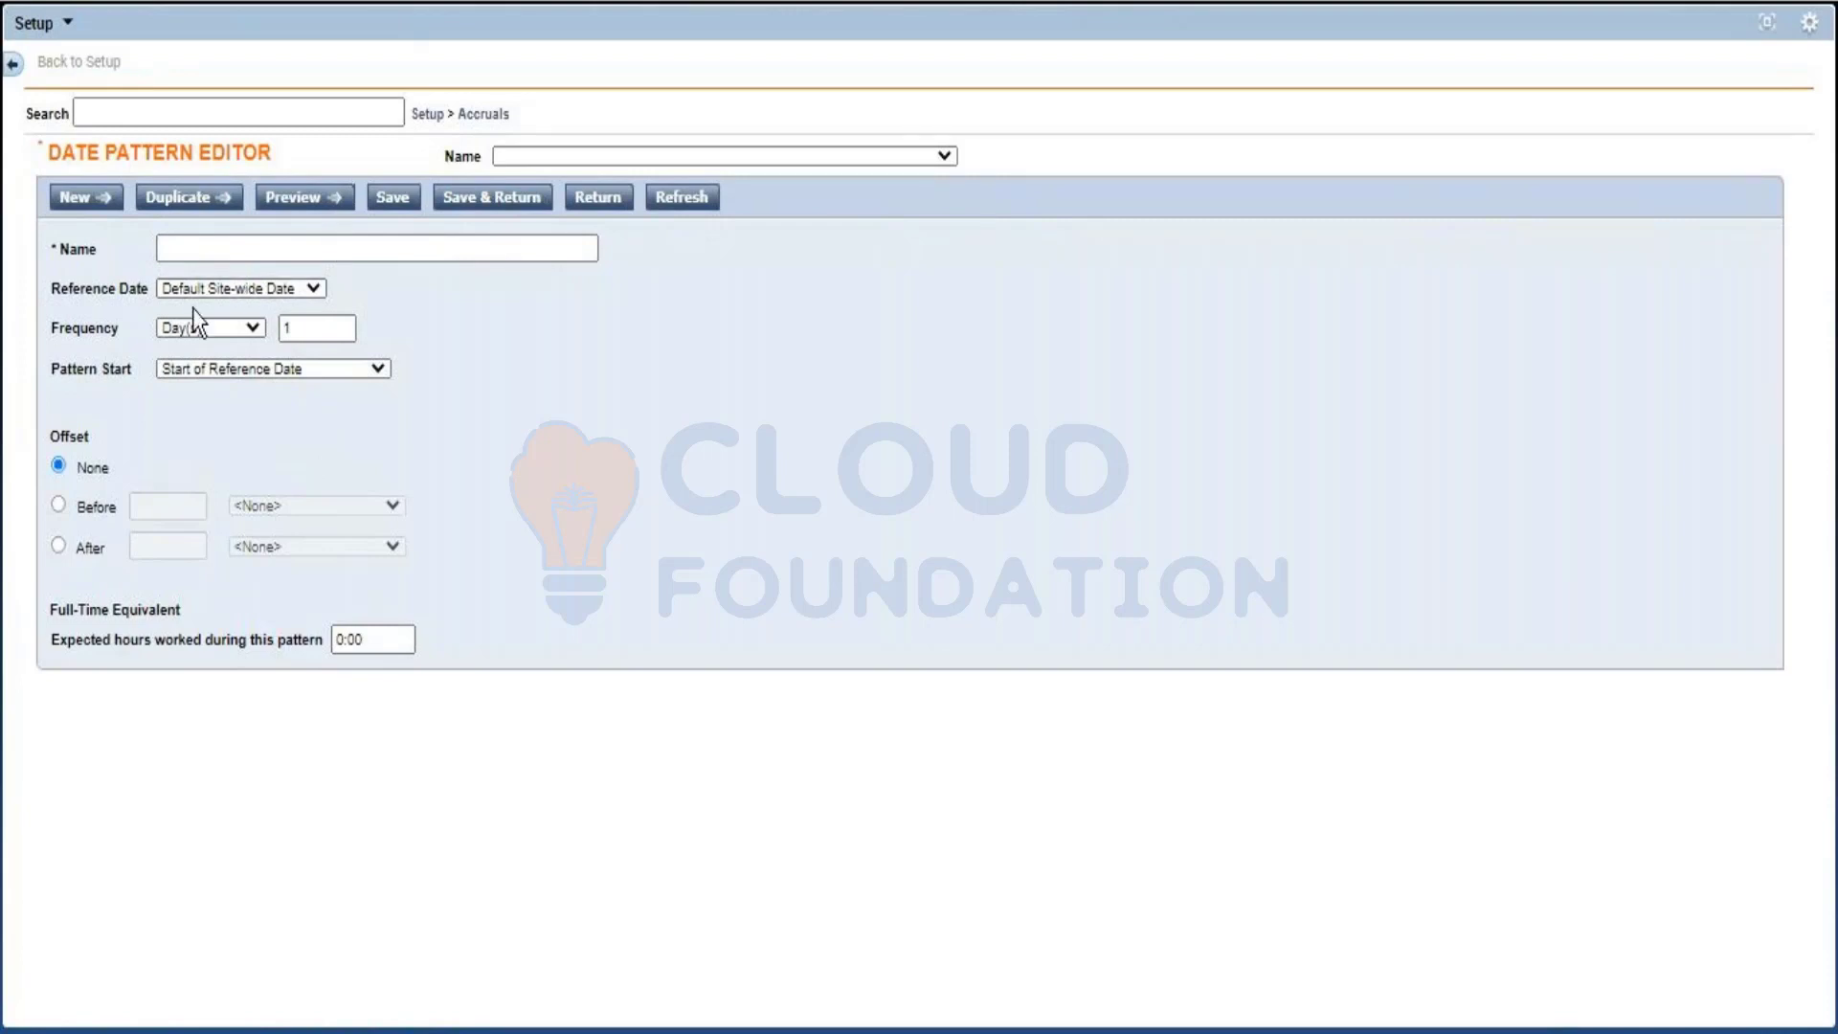
Set the Pattern Start to Start On or Before Reference Date and the Offset to Before.
click(238, 371)
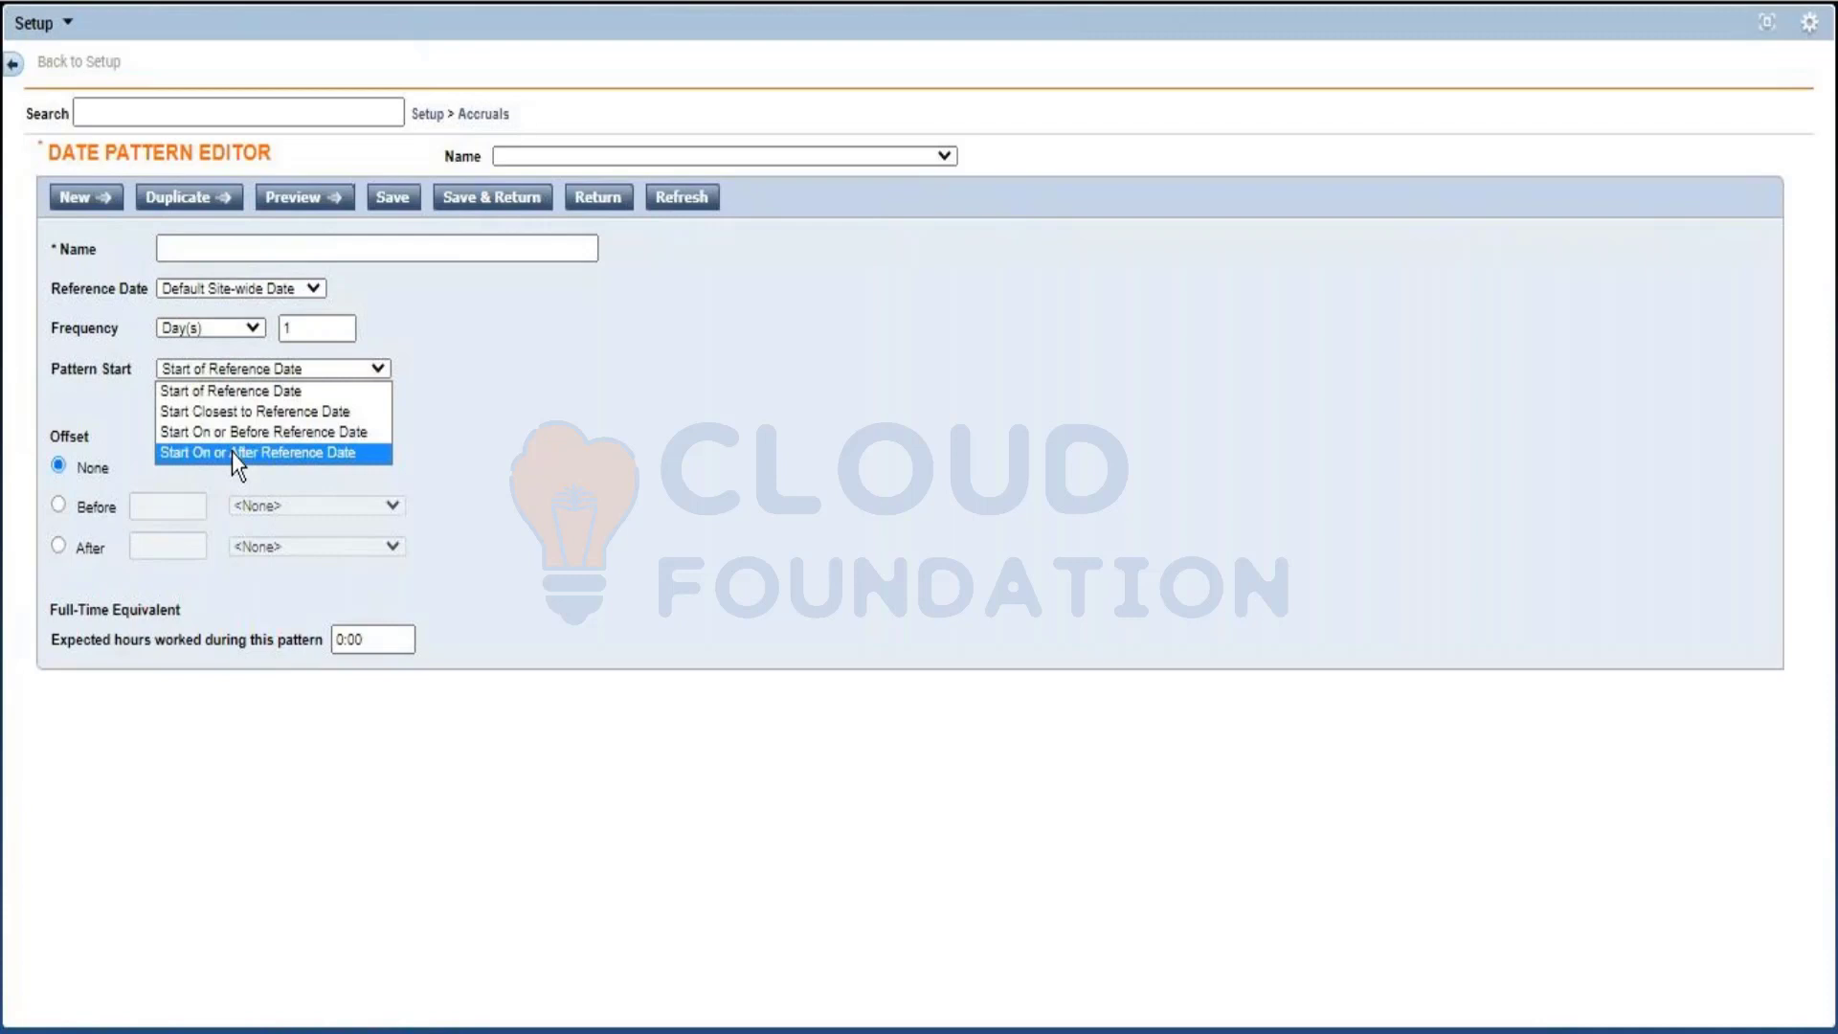
click(232, 438)
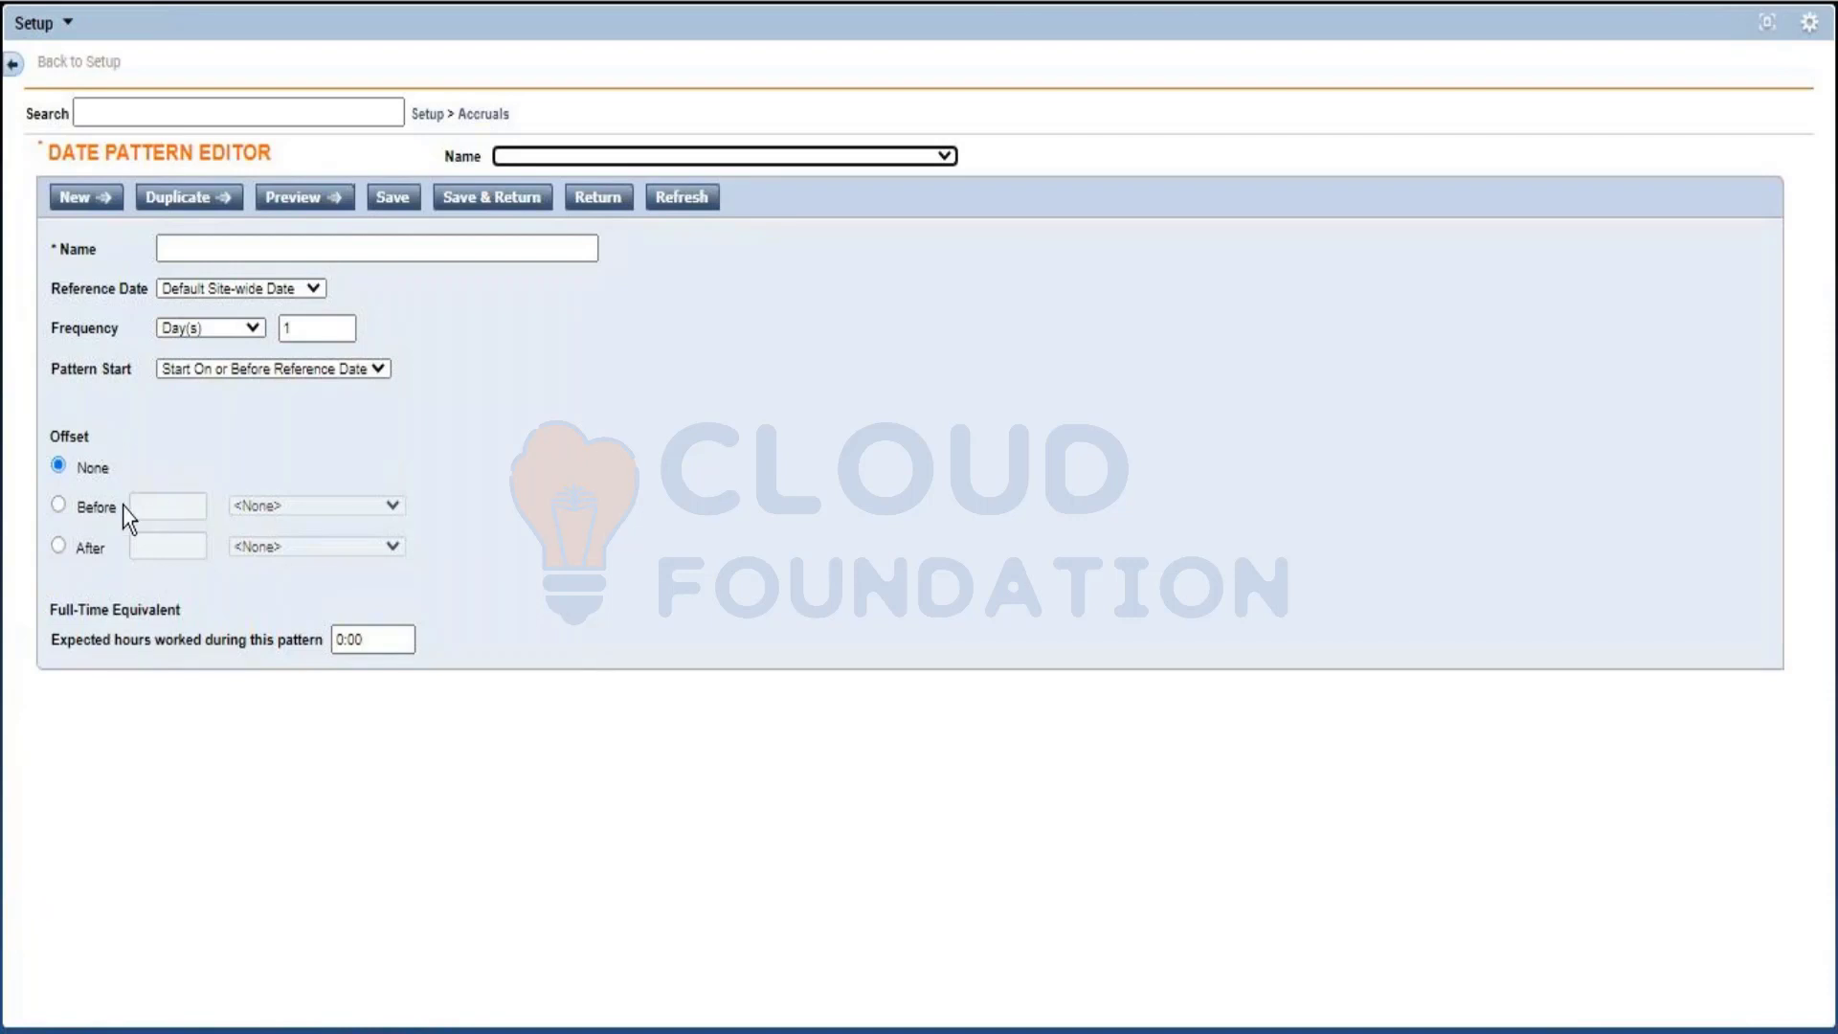
click(60, 508)
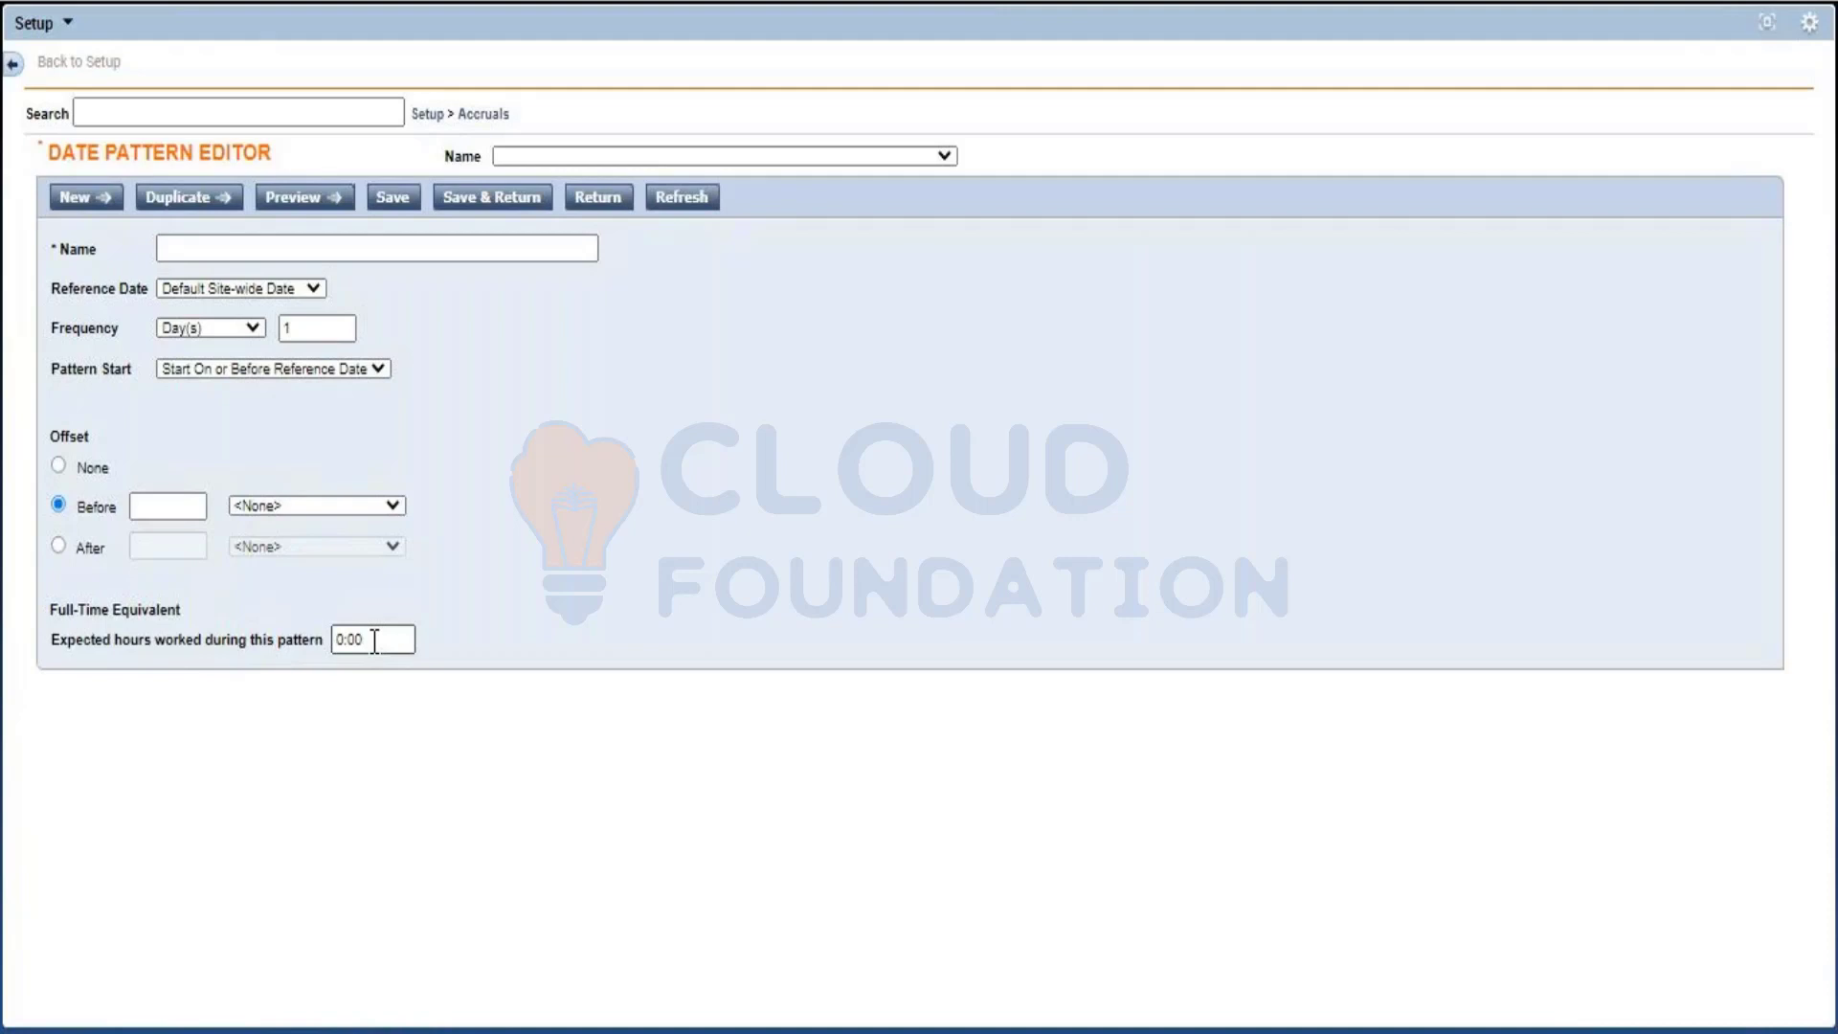
Open the accruals Probation Periods setup, discarding the unsaved date pattern.
click(503, 116)
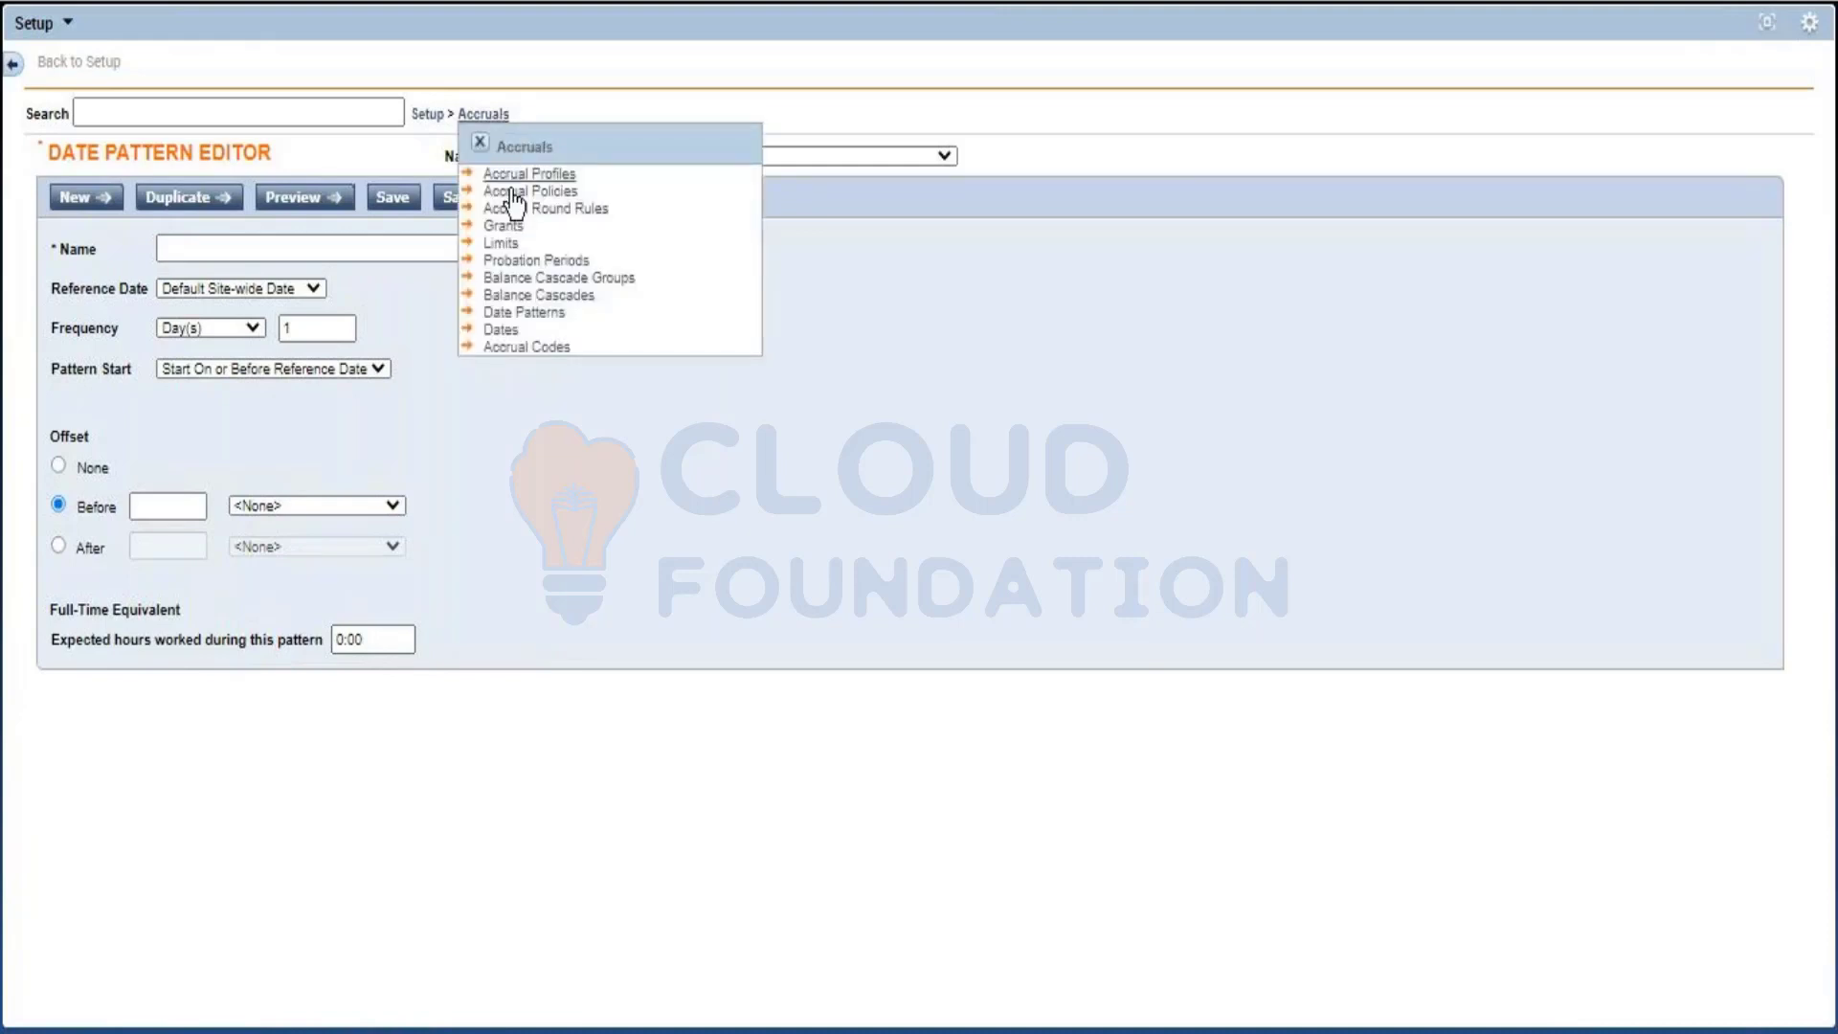
click(530, 264)
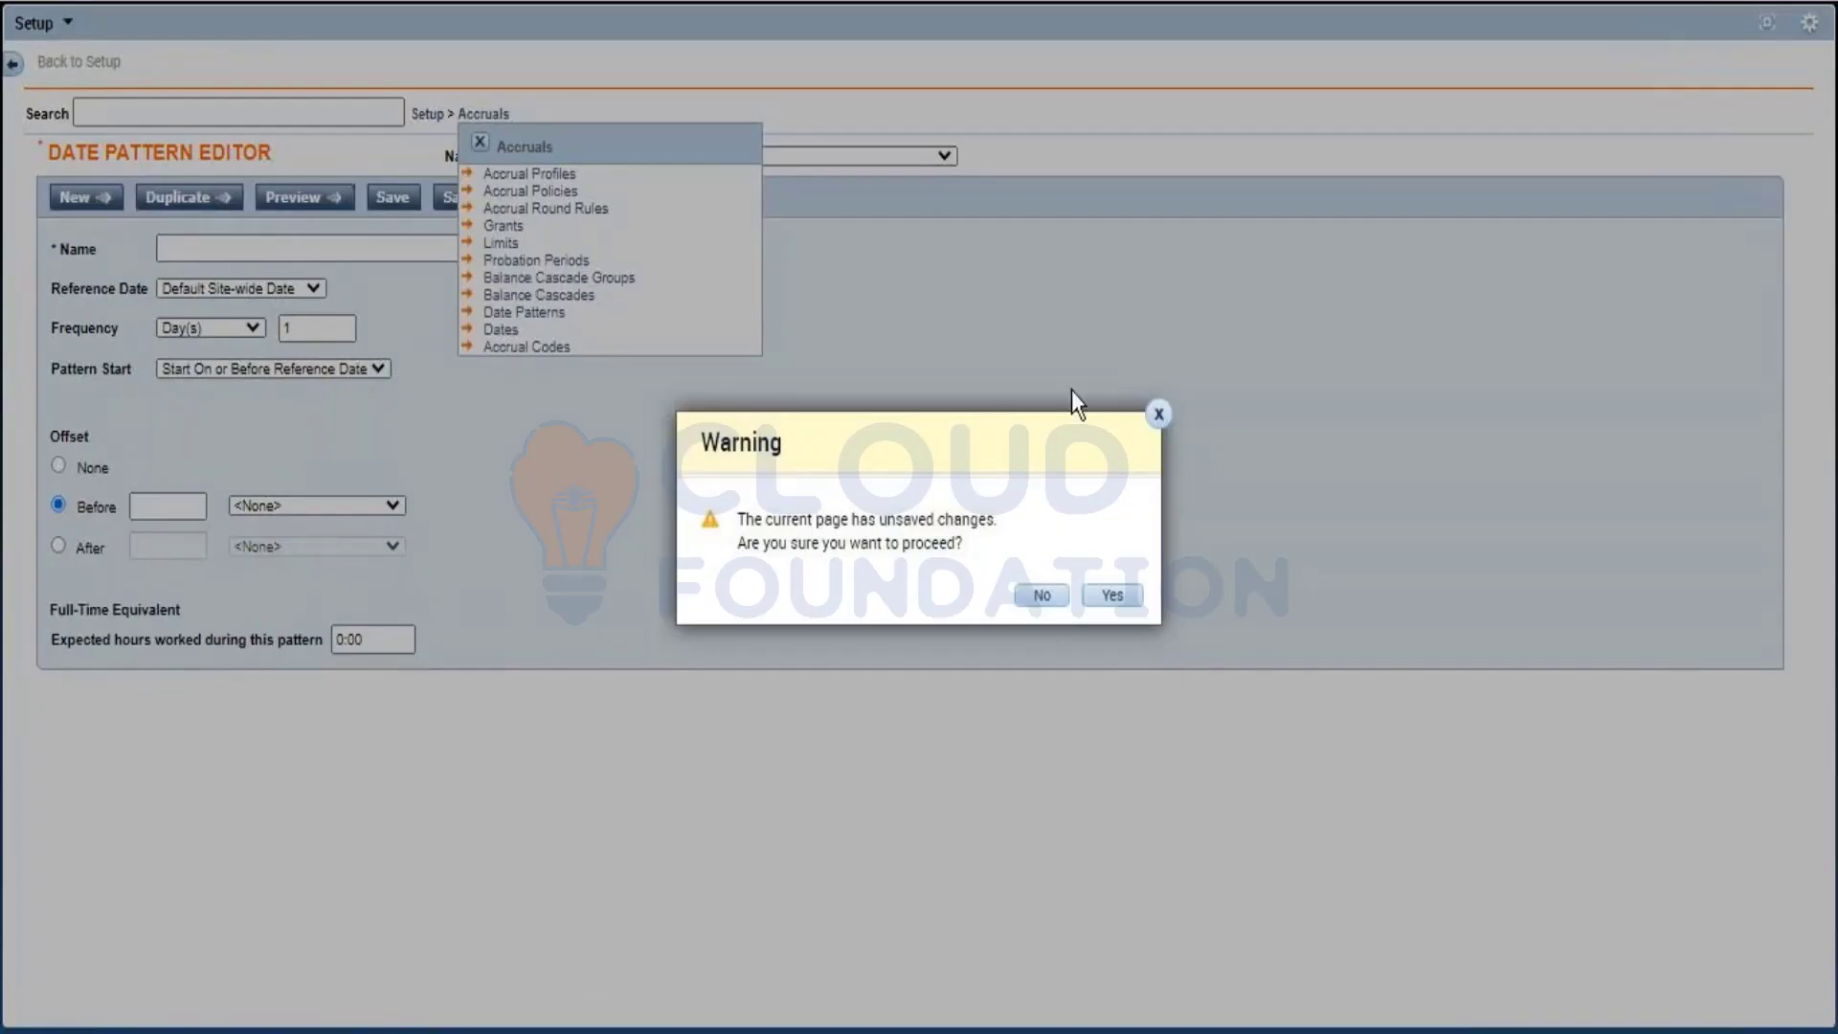
click(1128, 589)
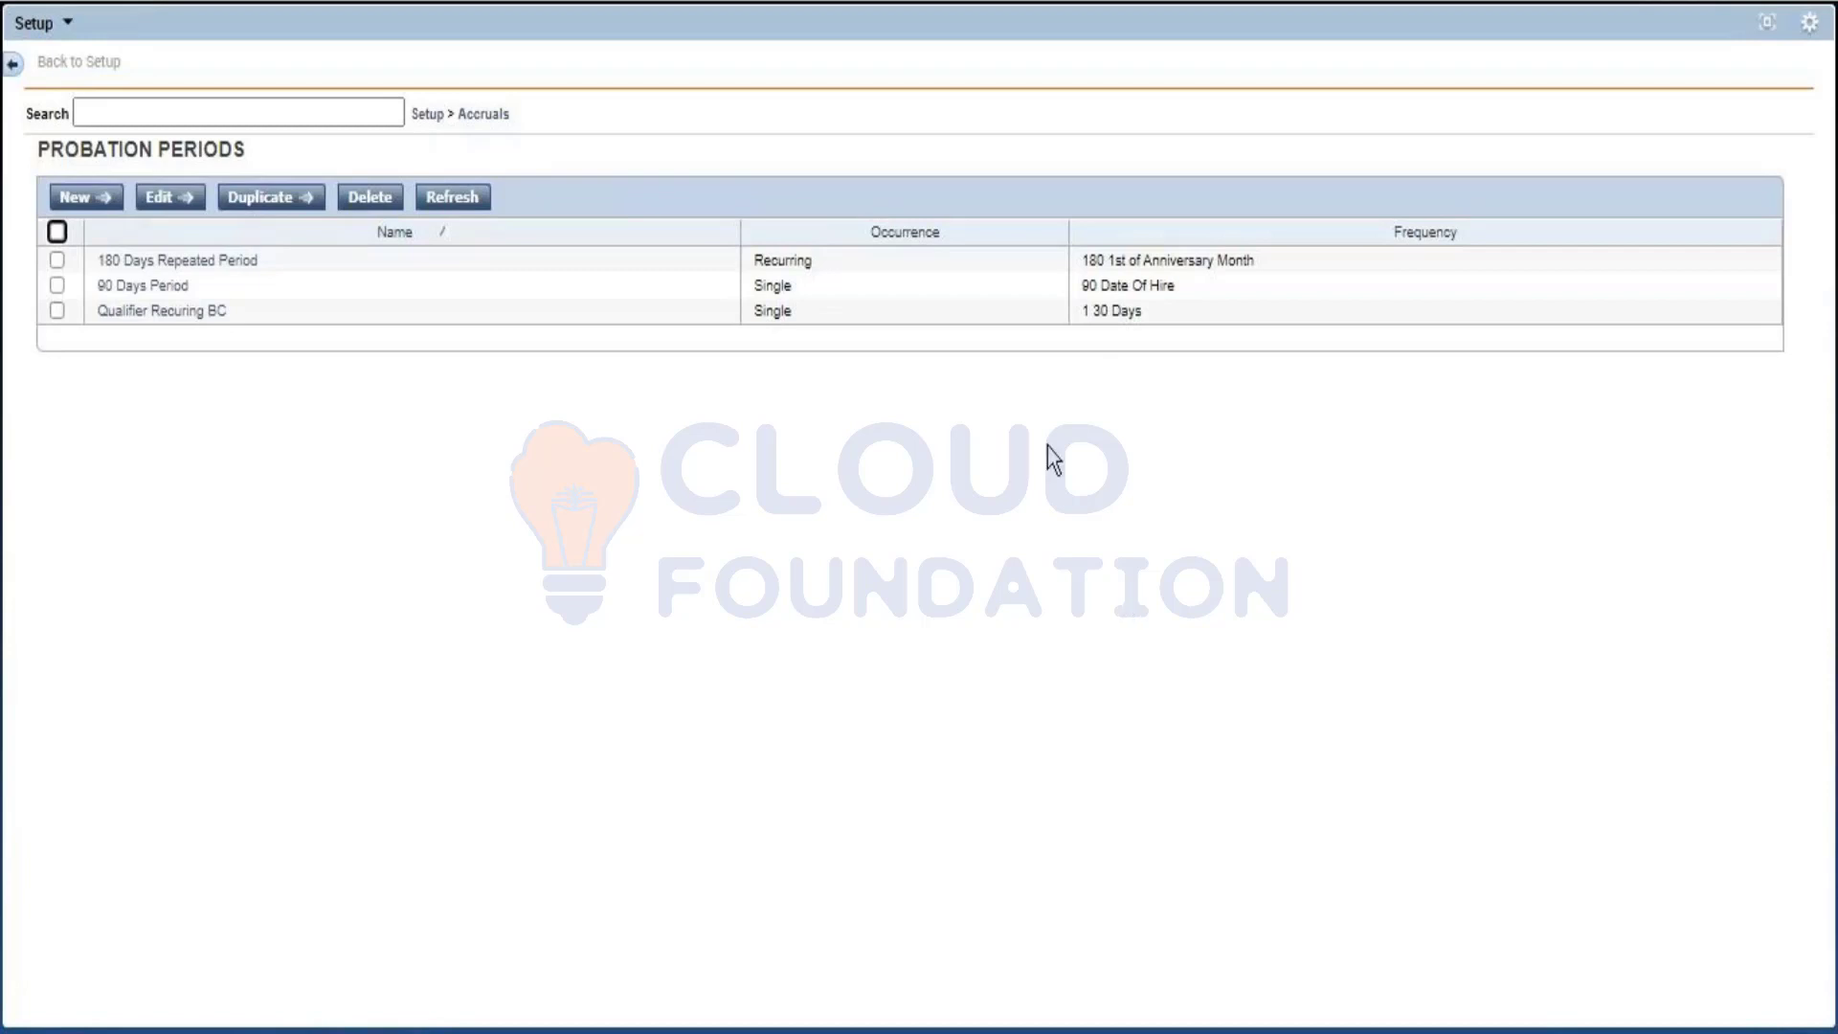
Start a new probation period and go to its Probation Ends After value.
click(77, 197)
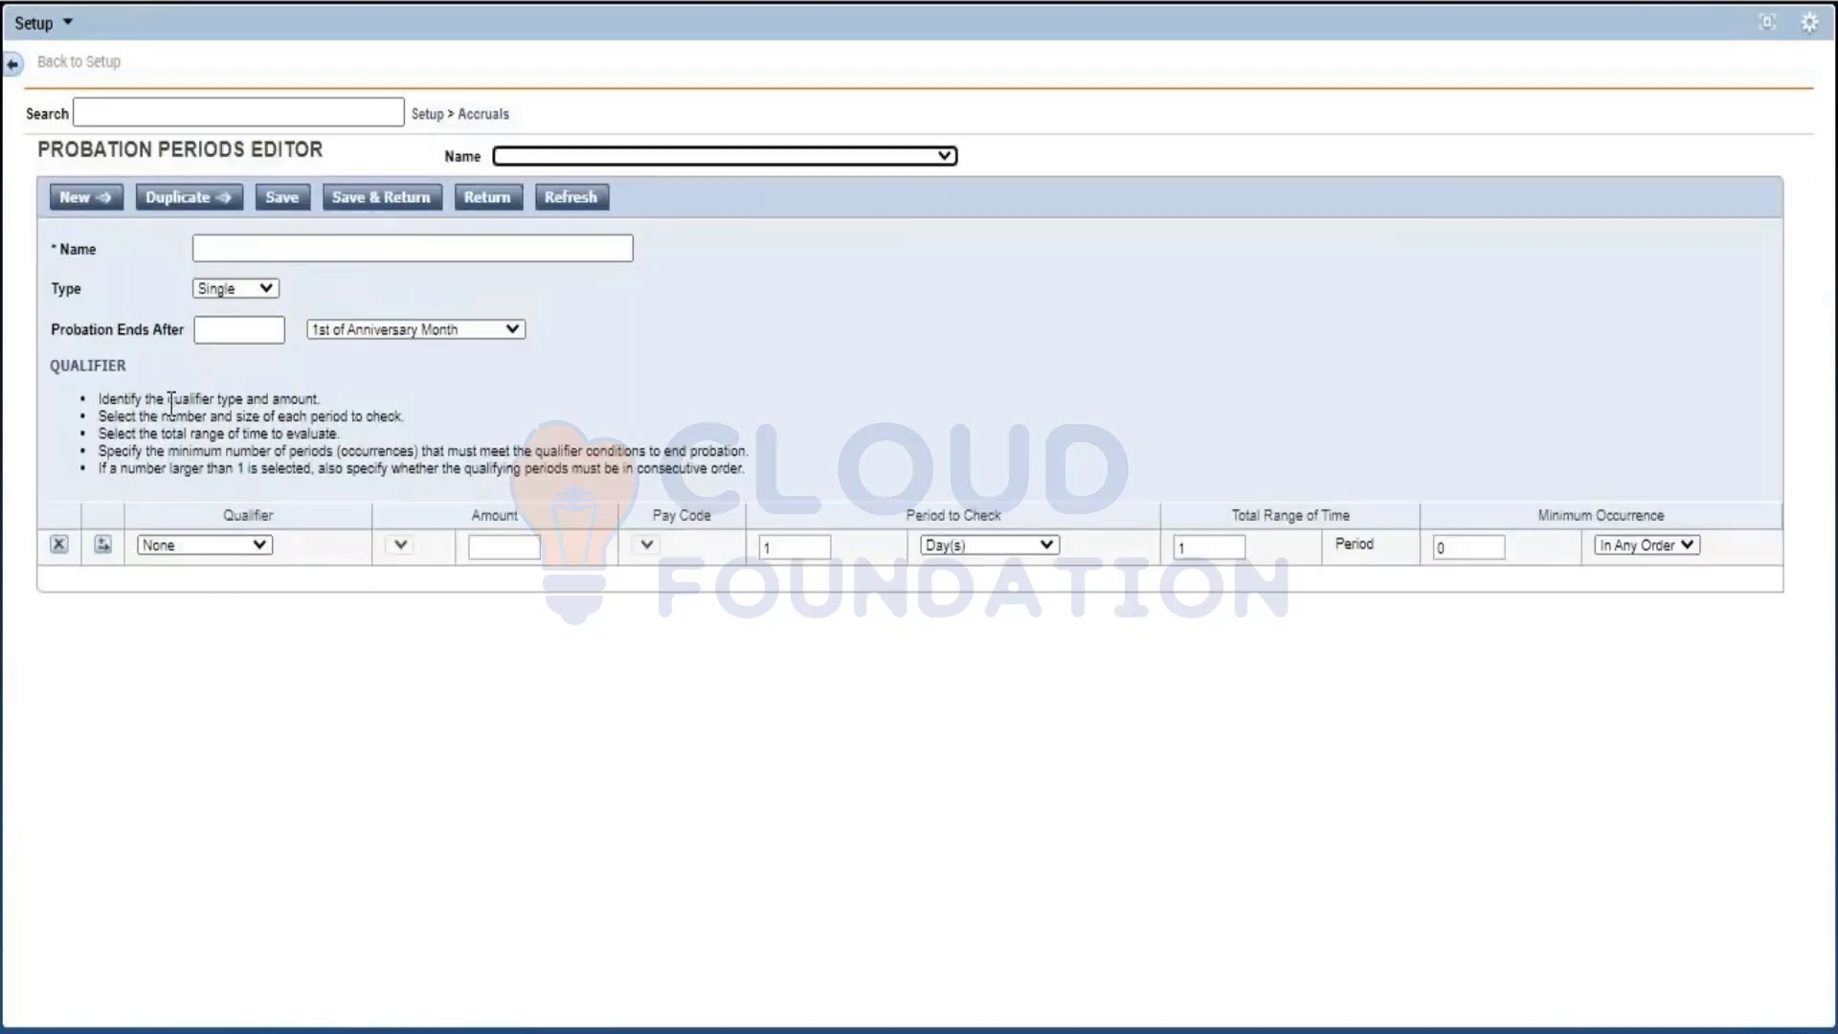
click(255, 333)
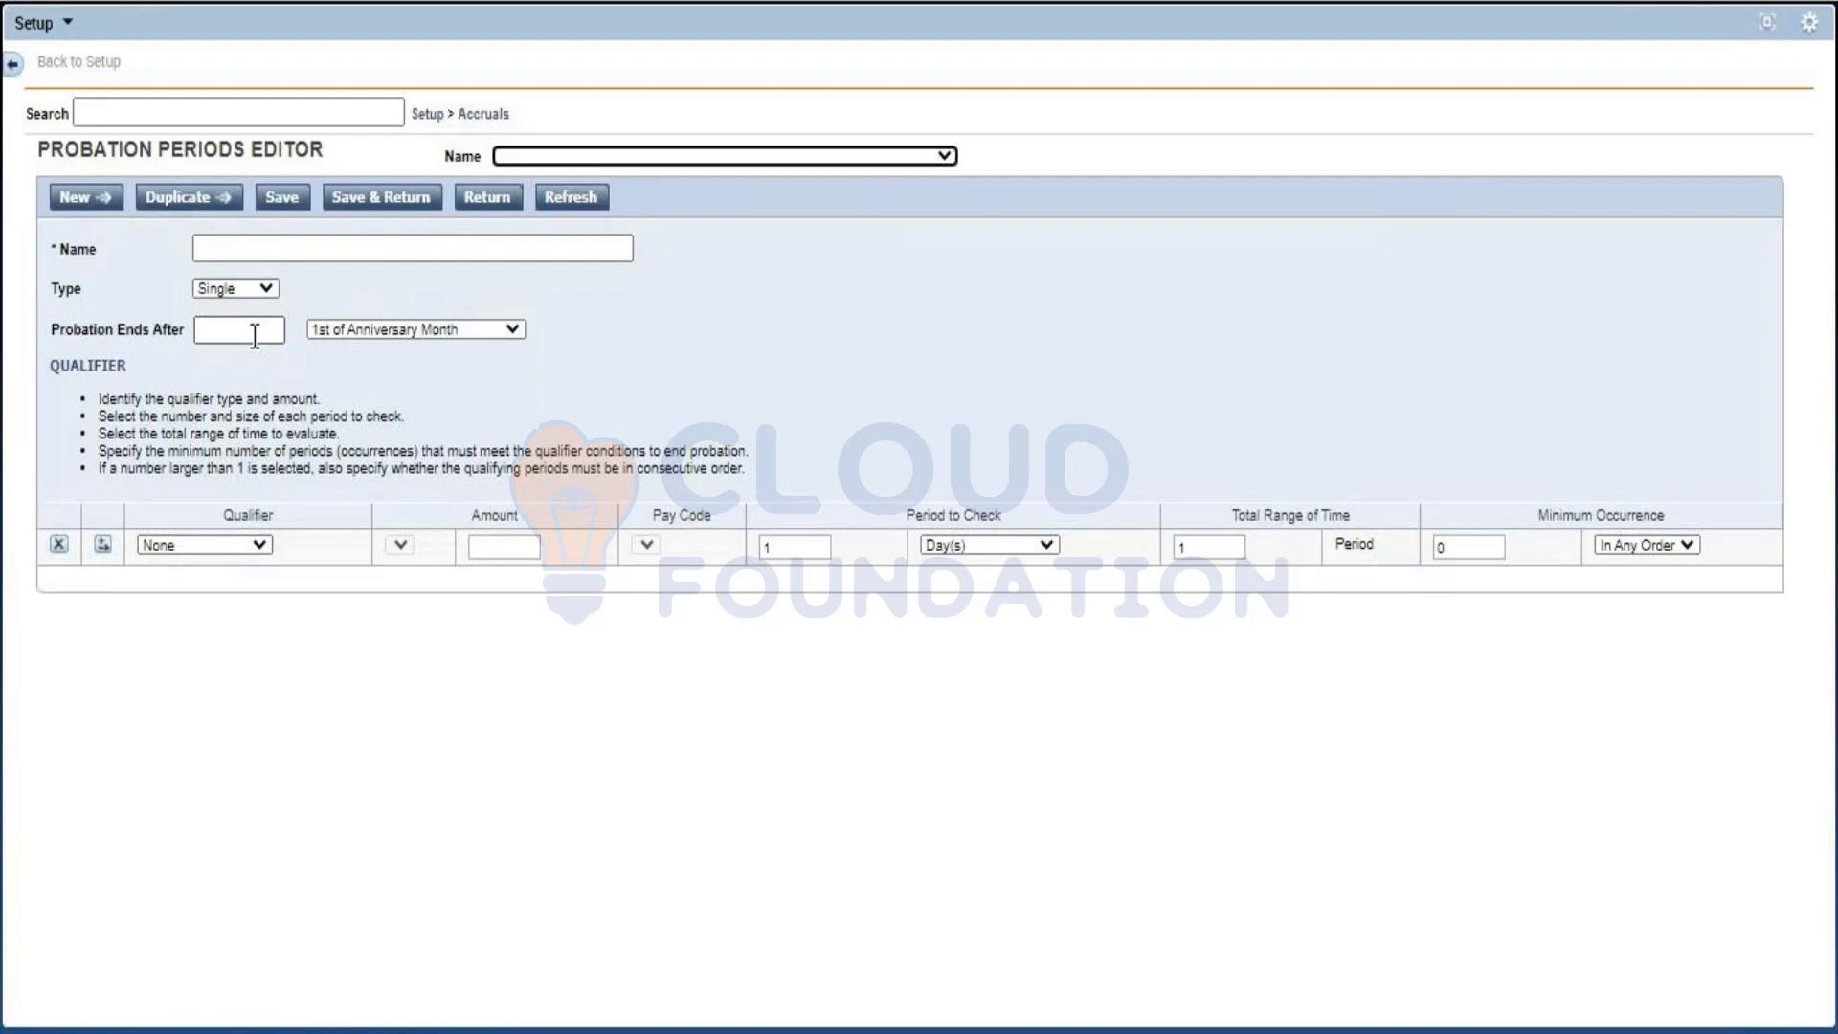